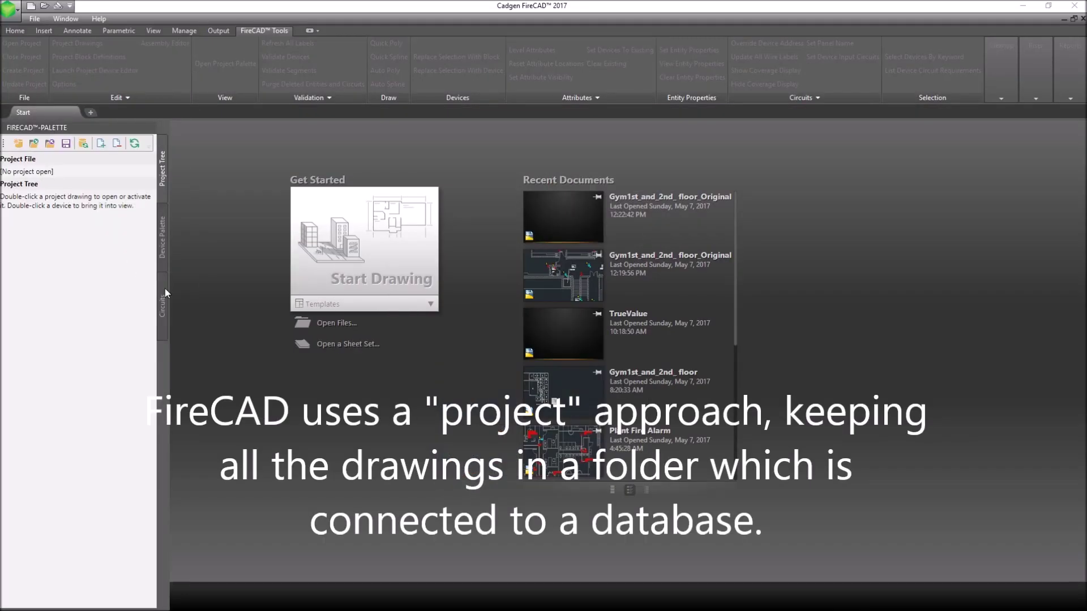
Open the School Gymnasium.atp project and its gym1st_and_2nd_floor.dwg drawing from the Project Tree
left_click(34, 144)
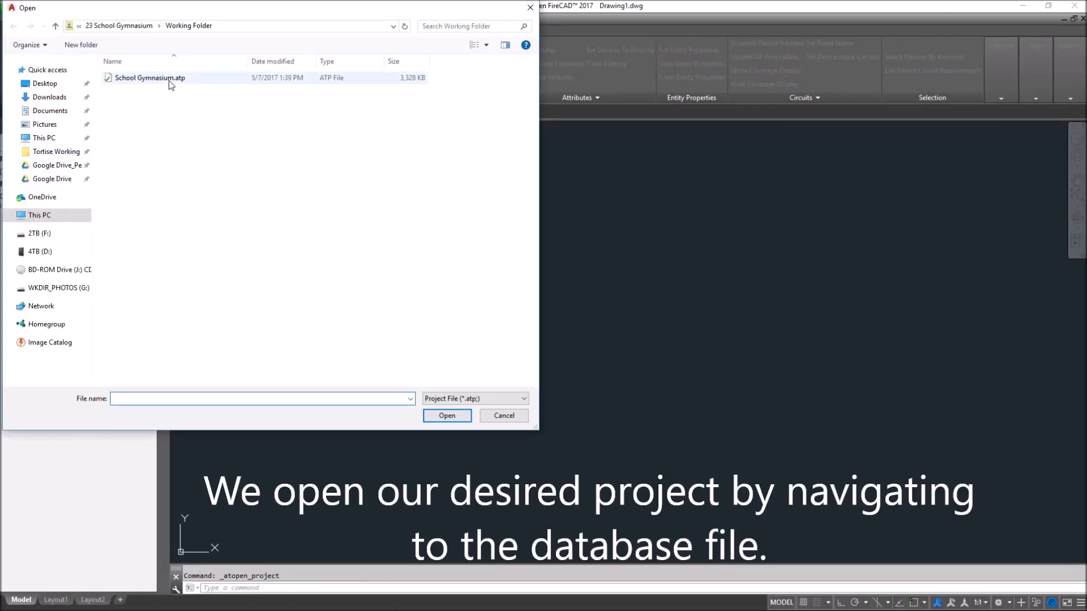
left_click(169, 80)
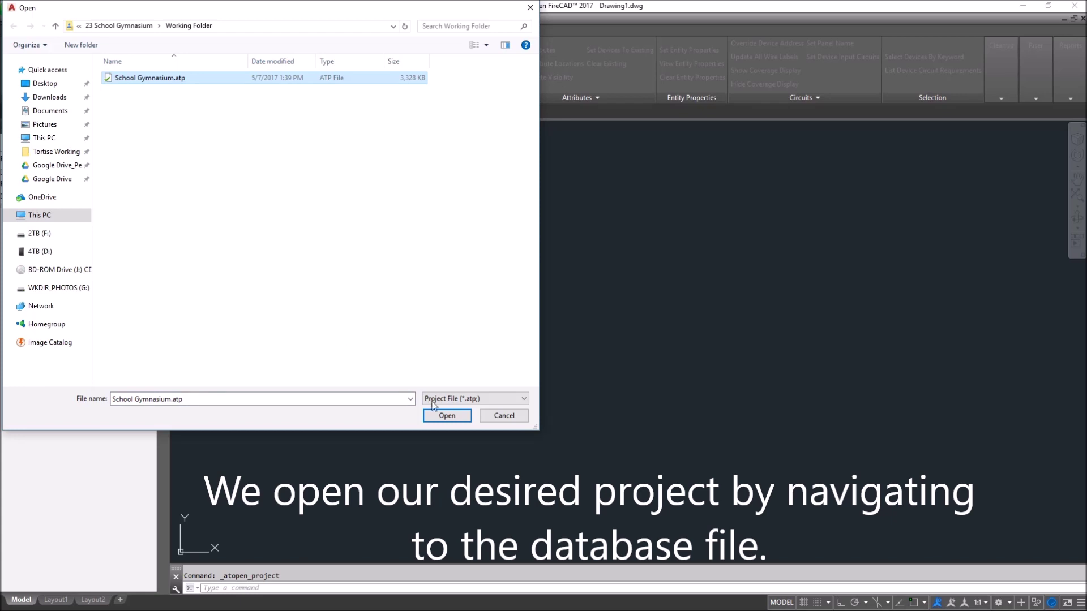
left_click(447, 416)
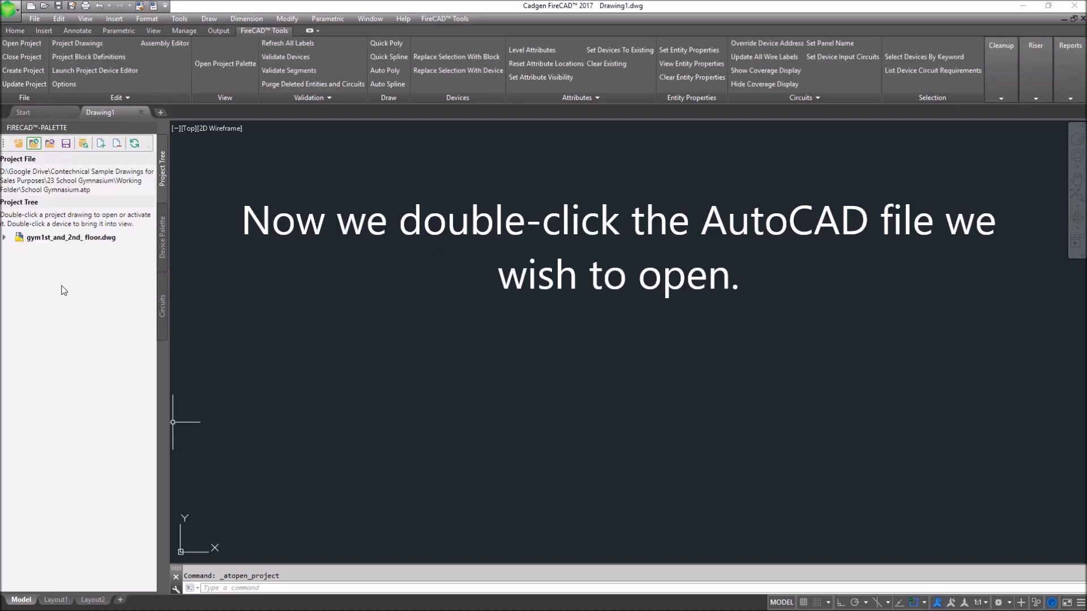
left_click(59, 240)
double_click(59, 240)
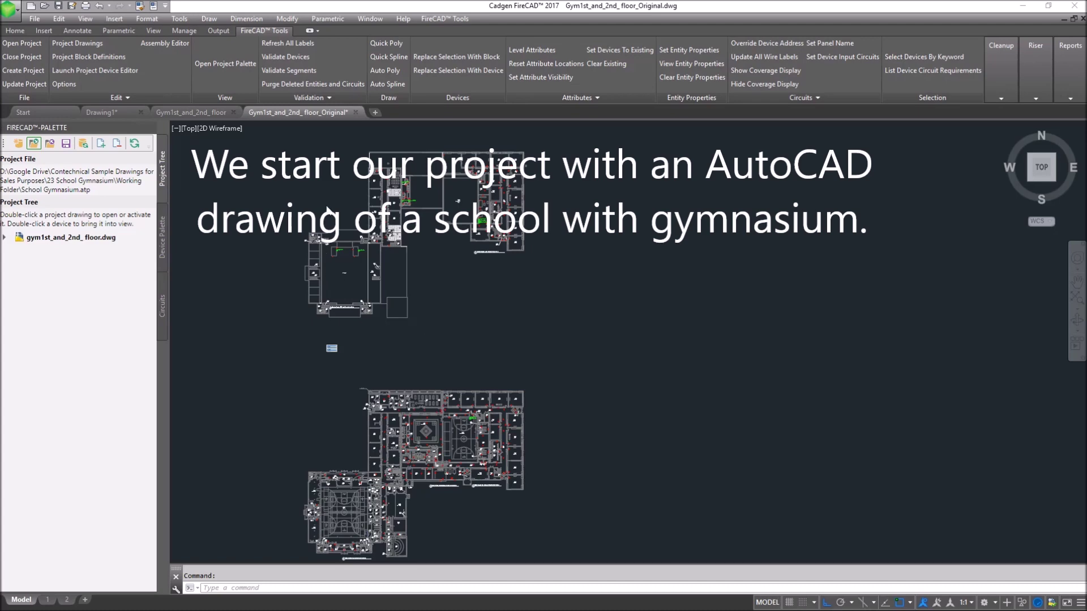
Survey the gymnasium, C208 MEN, elevator and corridor toward C205 storage for device symbols
scroll(327, 209, "up", 5)
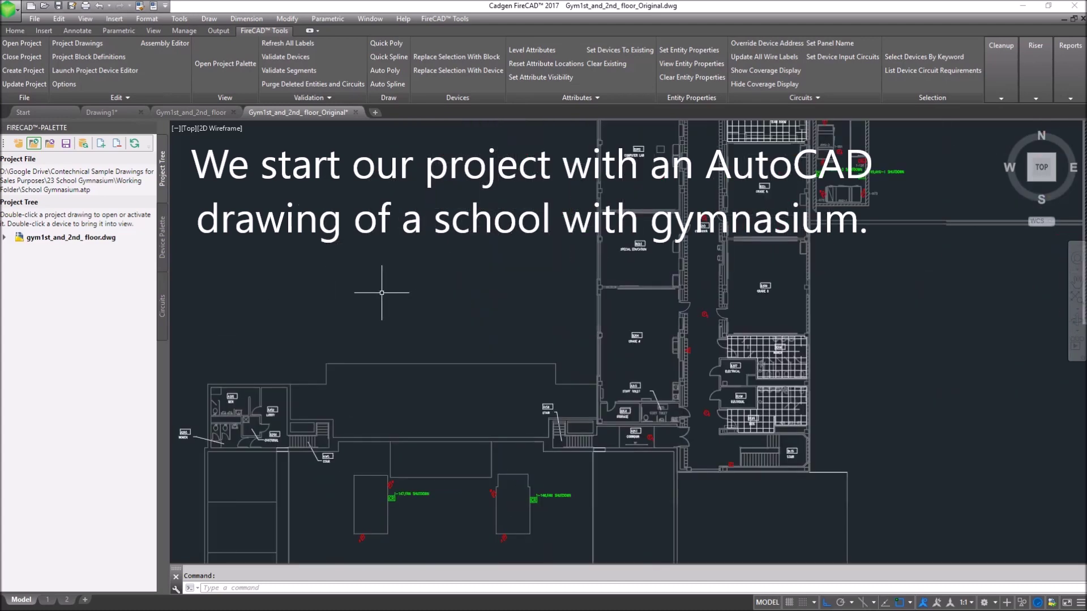
middle_click_drag(381, 292, 128, 471)
scroll(319, 302, "up", 5)
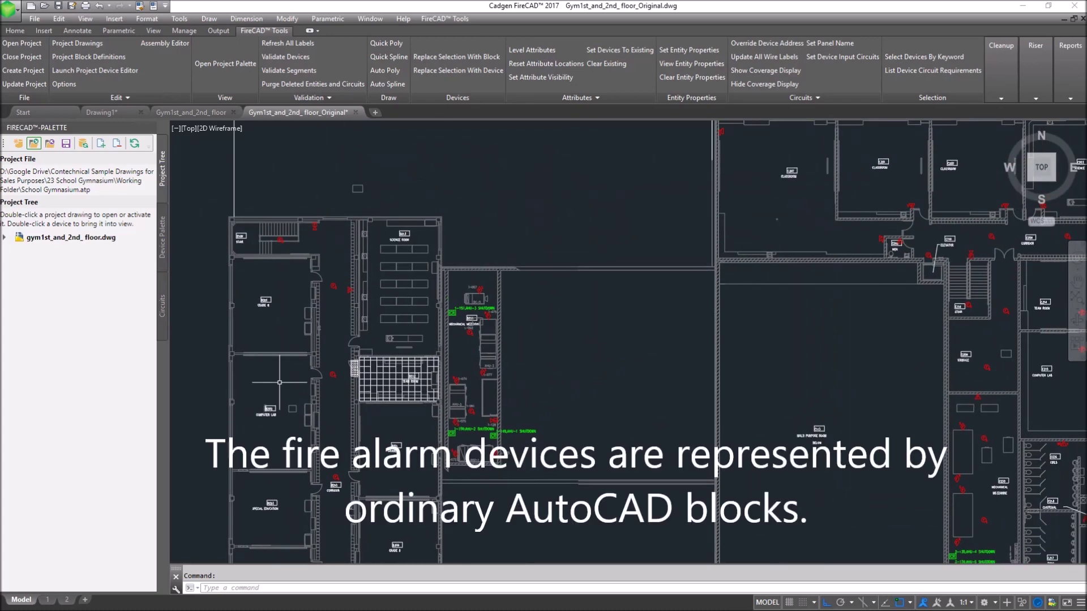
mouse_move(862, 285)
middle_mouse_down()
mouse_move(558, 299)
mouse_move(554, 379)
mouse_move(223, 366)
middle_mouse_up()
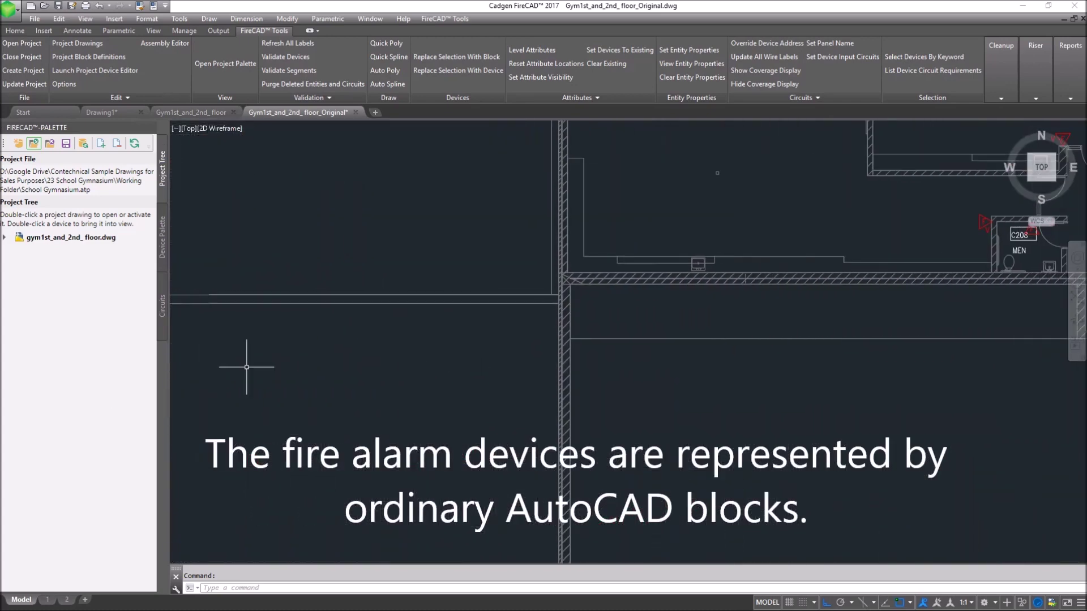
mouse_move(592, 350)
middle_mouse_down()
mouse_move(276, 388)
mouse_move(113, 385)
middle_mouse_up()
middle_click_drag(566, 368, 510, 389)
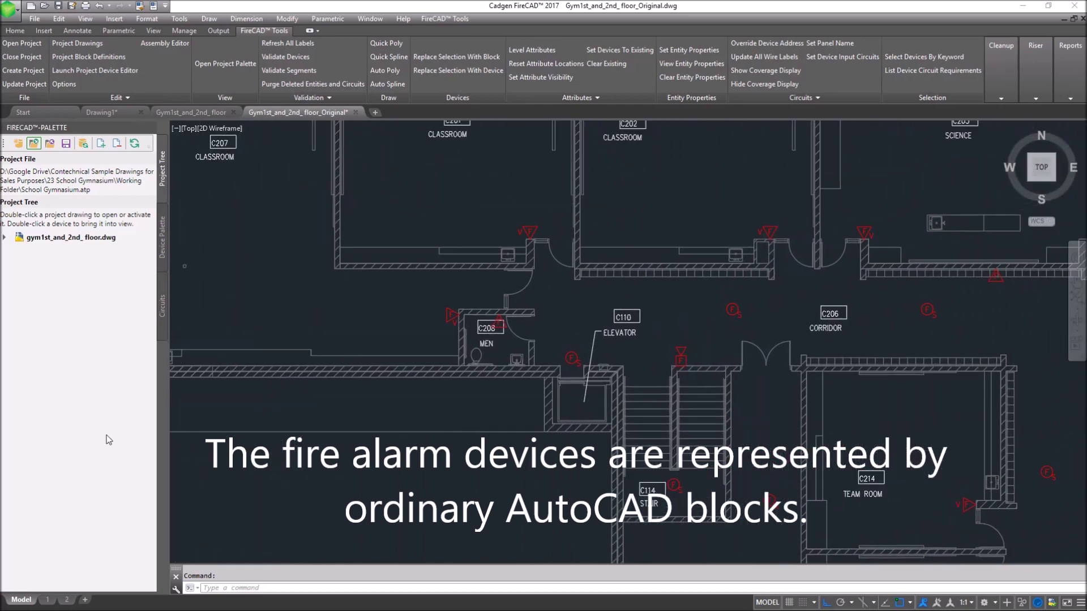
middle_click_drag(396, 377, 196, 370)
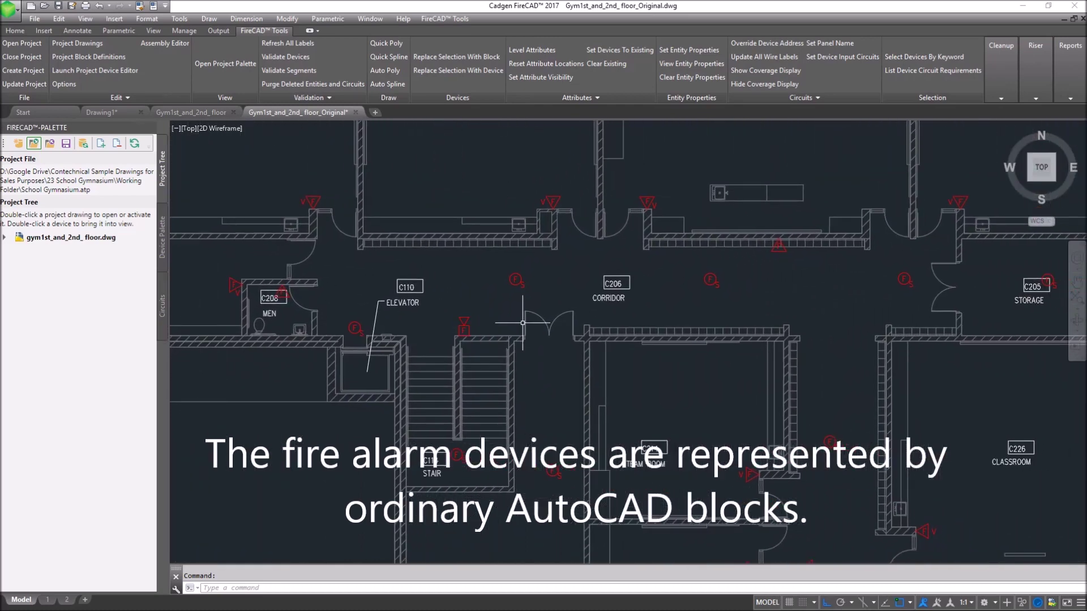
Check the Computer Lab, custodial, boys and C213 corridor areas, ending zoomed on an FS detector
mouse_move(674, 345)
middle_mouse_down()
mouse_move(470, 340)
mouse_move(447, 294)
mouse_move(437, 157)
middle_mouse_up()
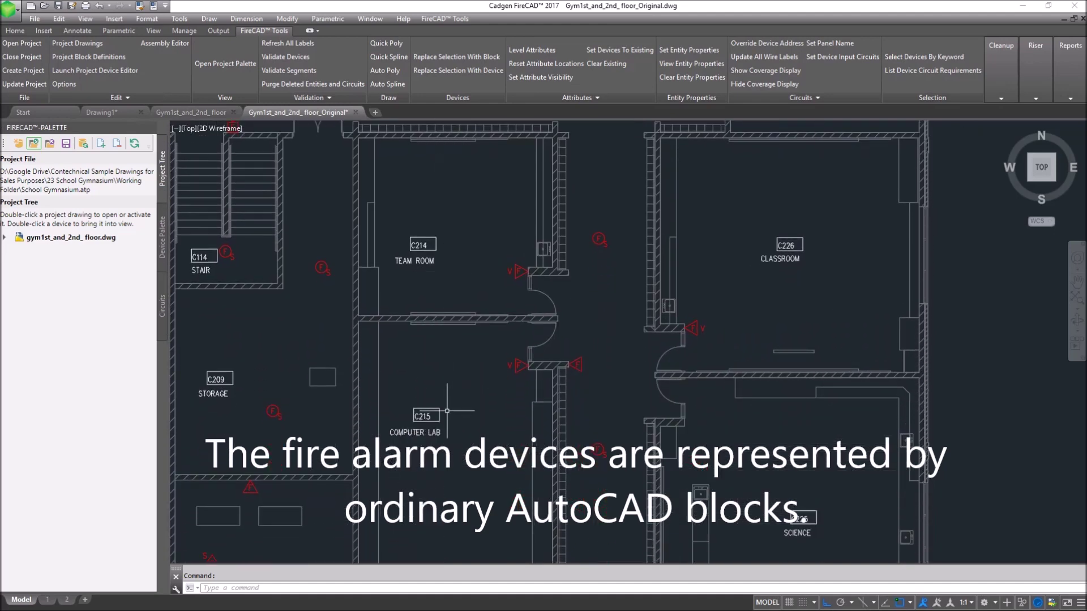
middle_click_drag(437, 400, 452, 182)
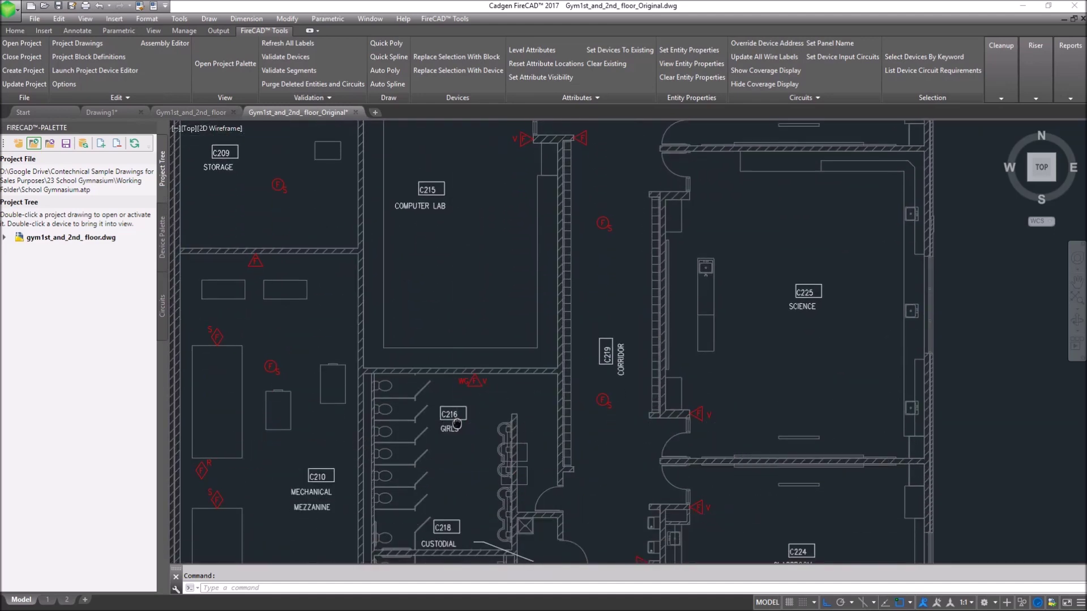
middle_click_drag(457, 428, 478, 253)
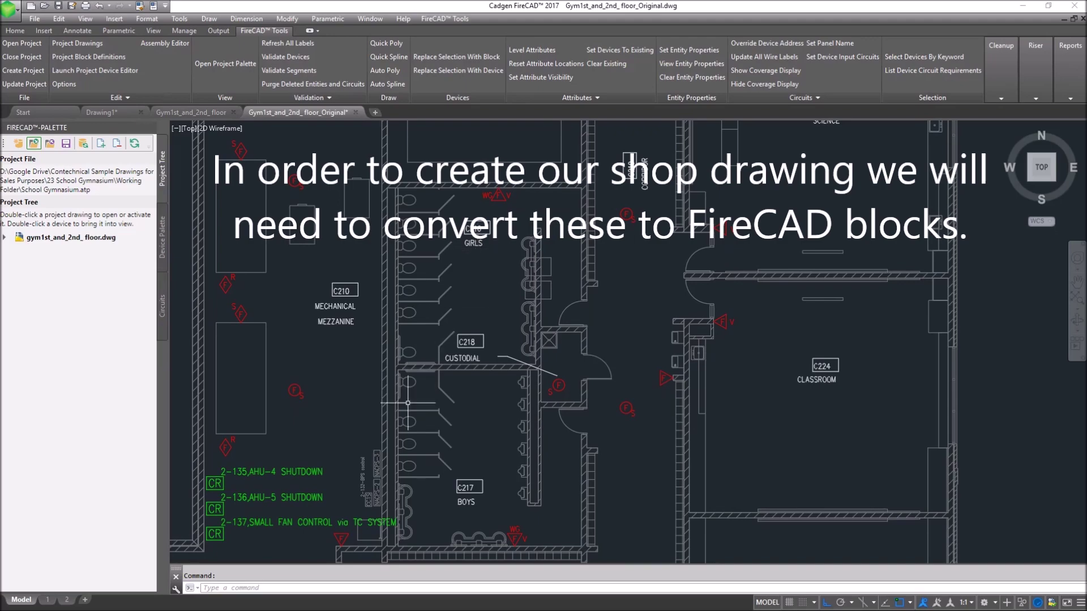
middle_click_drag(377, 435, 503, 302)
scroll(503, 301, "down", 3)
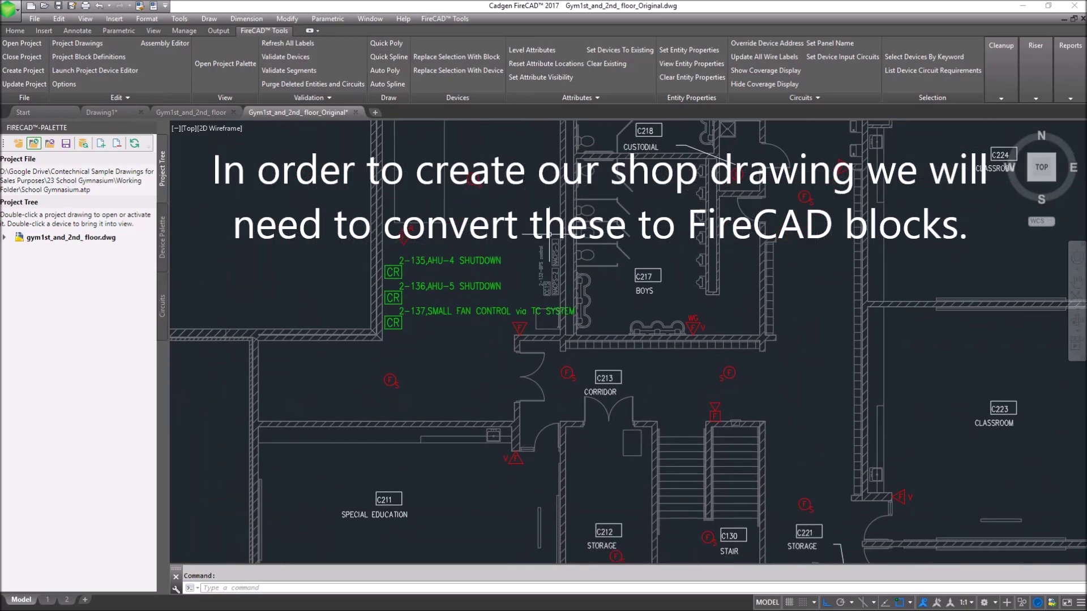
scroll(503, 302, "down", 2)
scroll(498, 238, "down", 5)
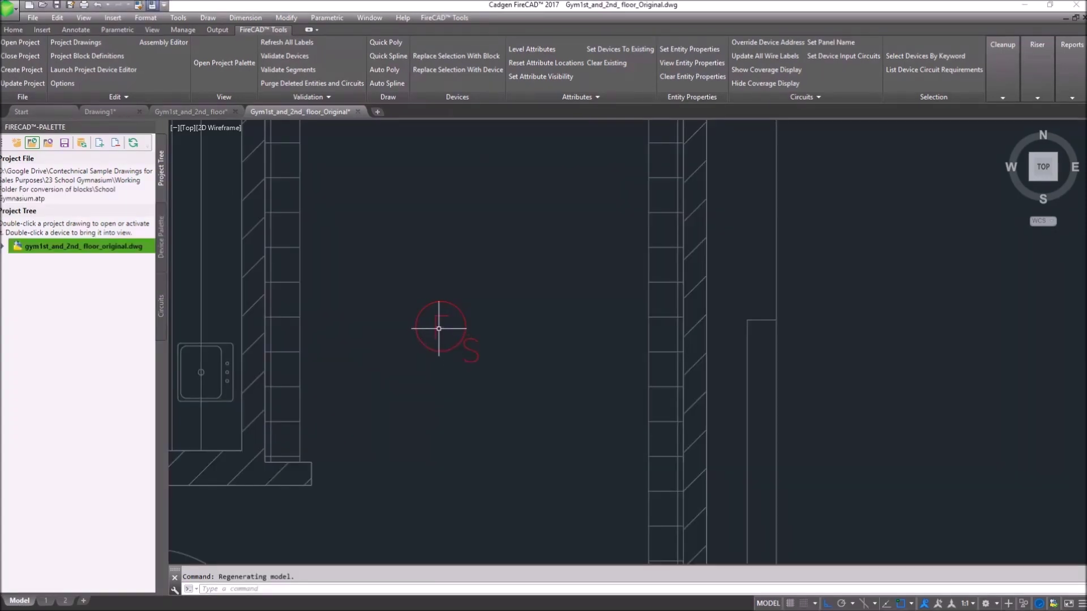
Show the FS detector block's properties and move the Properties palette aside
left_click(437, 327)
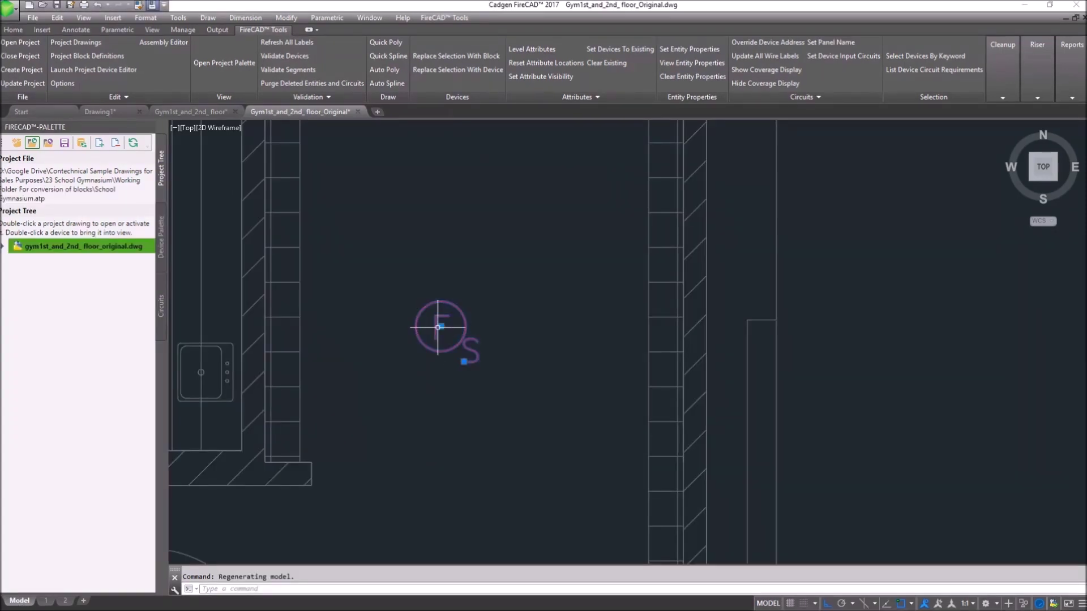
right_click(438, 327)
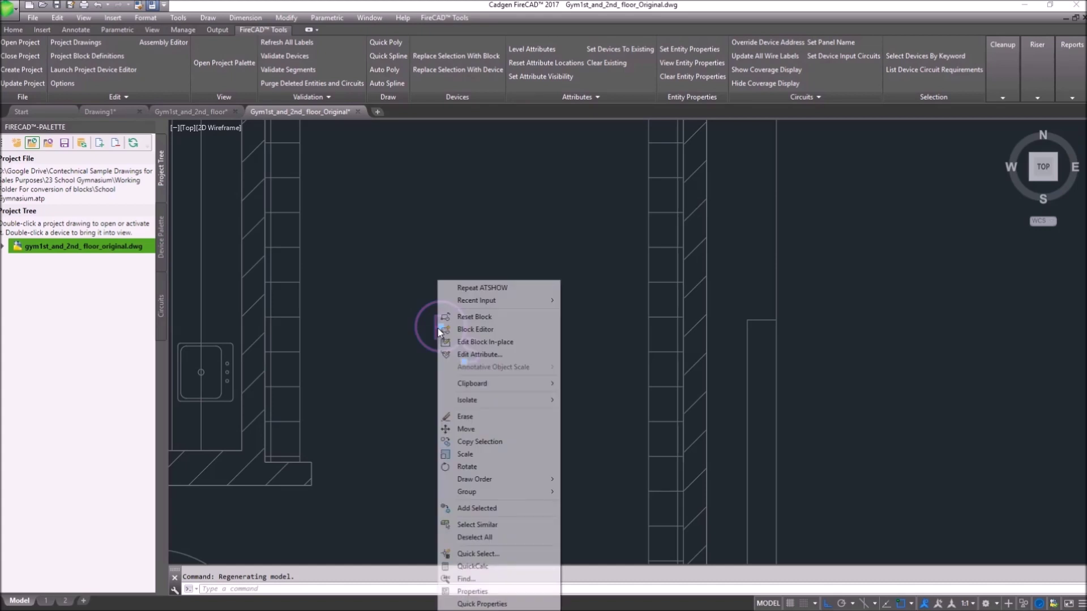
left_click(485, 591)
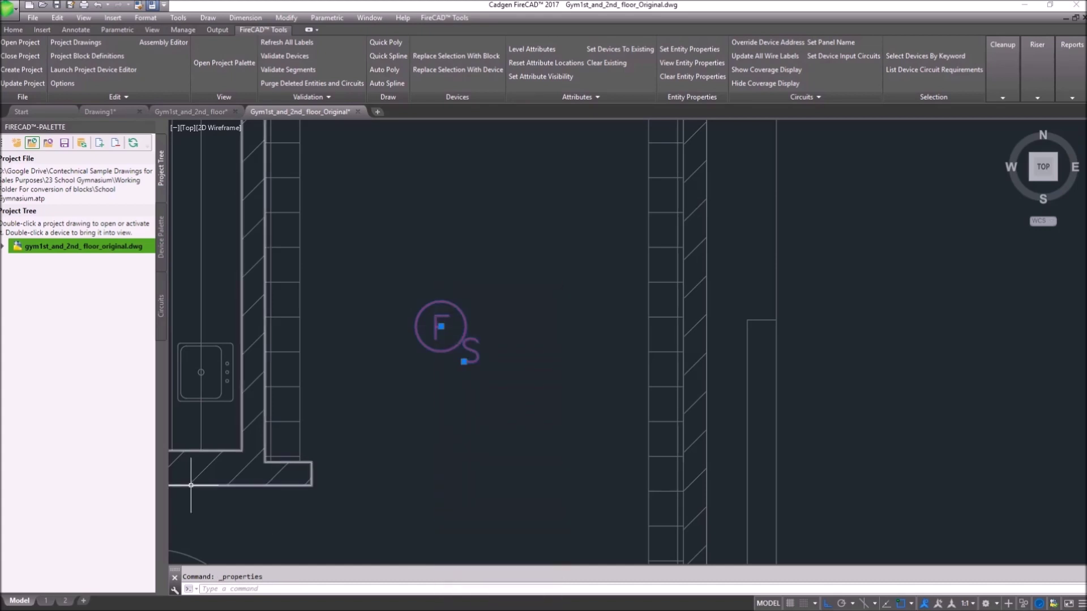
left_click_drag(230, 313, 587, 281)
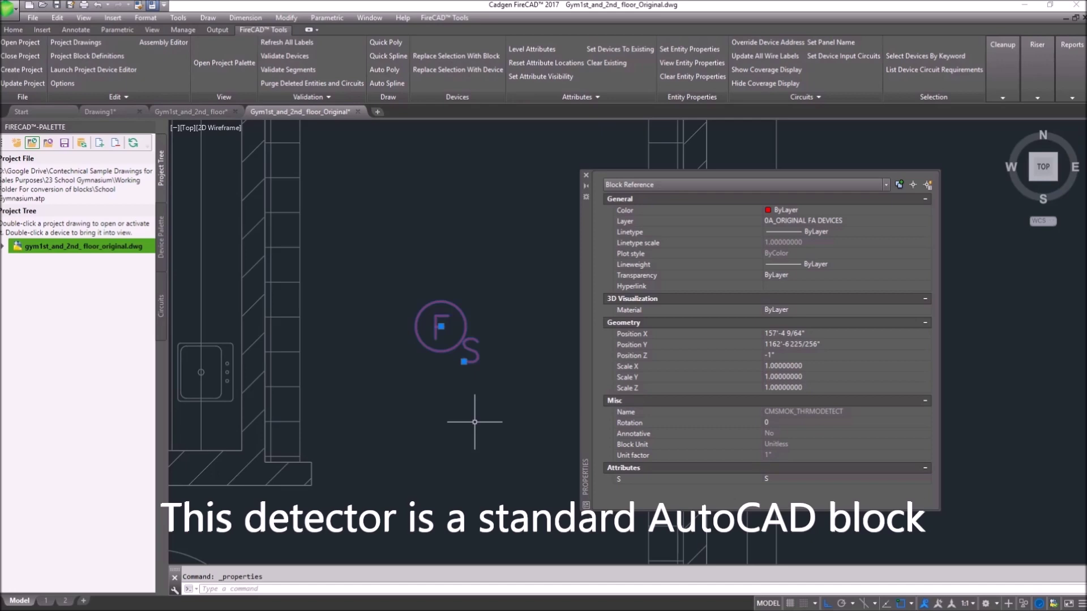
Use Select Similar to select all 106 matching FS detector blocks
right_click(441, 327)
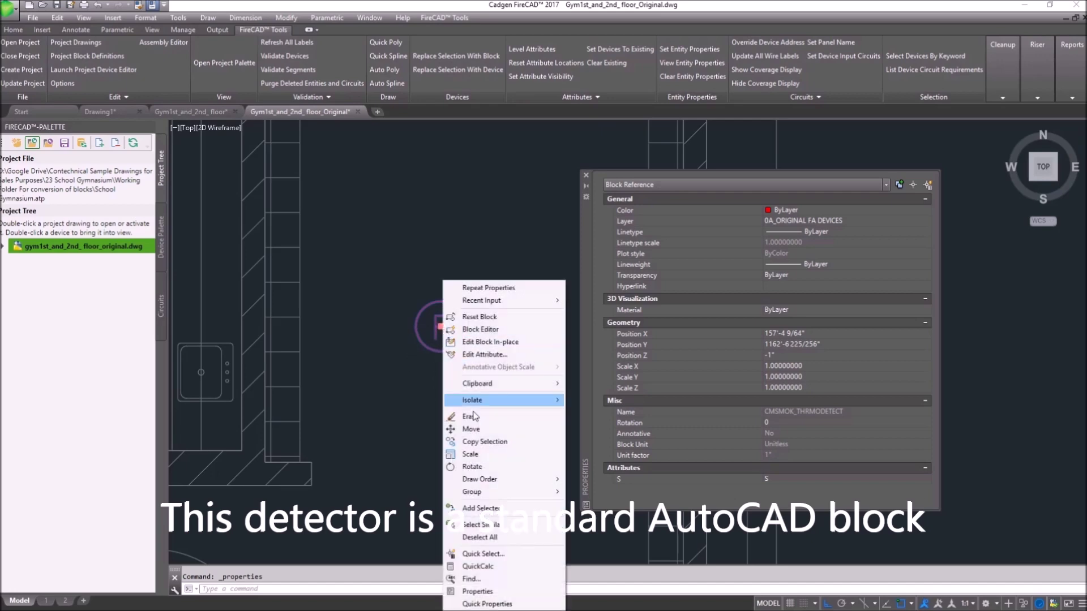
left_click(478, 525)
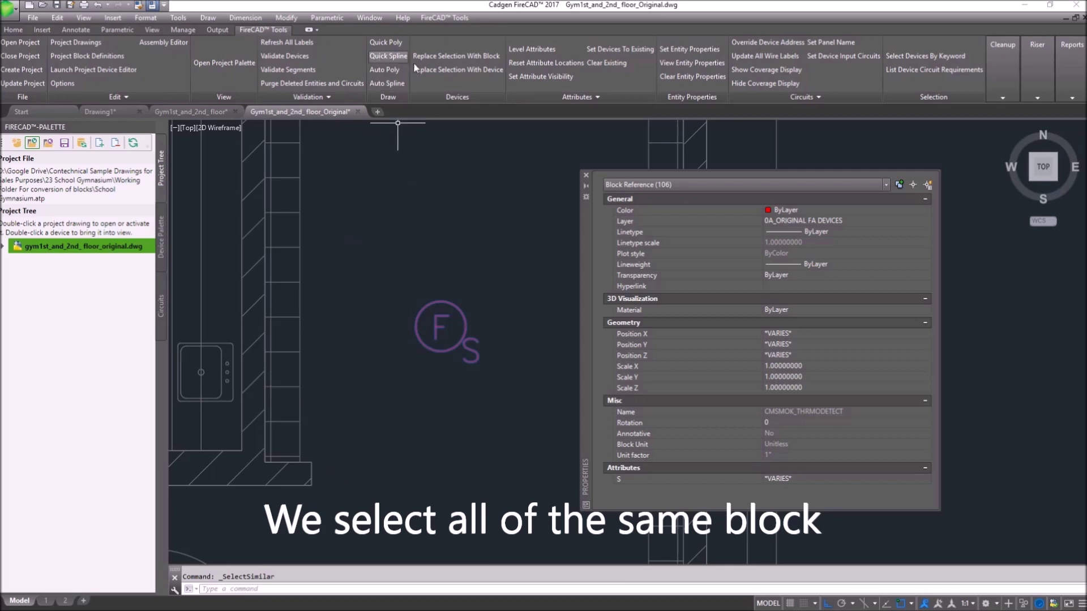
left_click(439, 71)
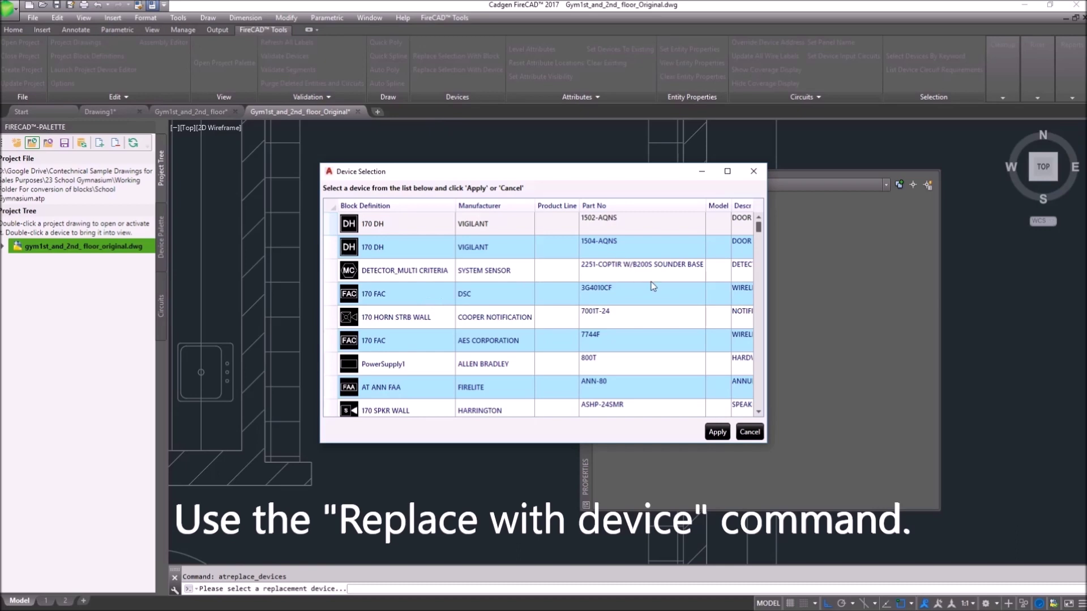
Replace the selected detectors with the 170 SD PHOTO SD355 B210LP device and close Properties
scroll(653, 287, "down", 10)
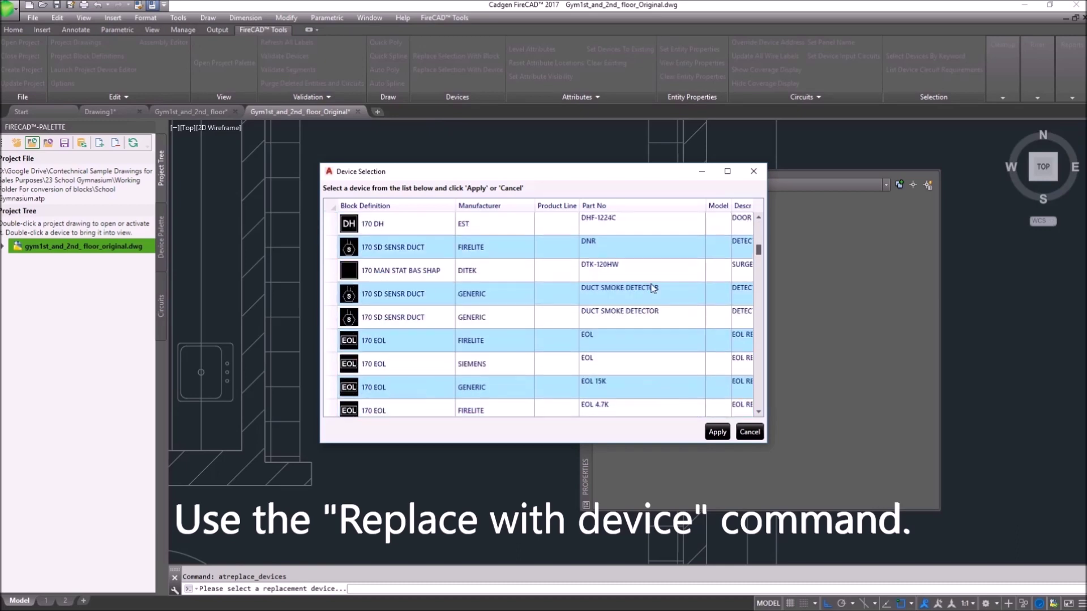
scroll(653, 289, "down", 9)
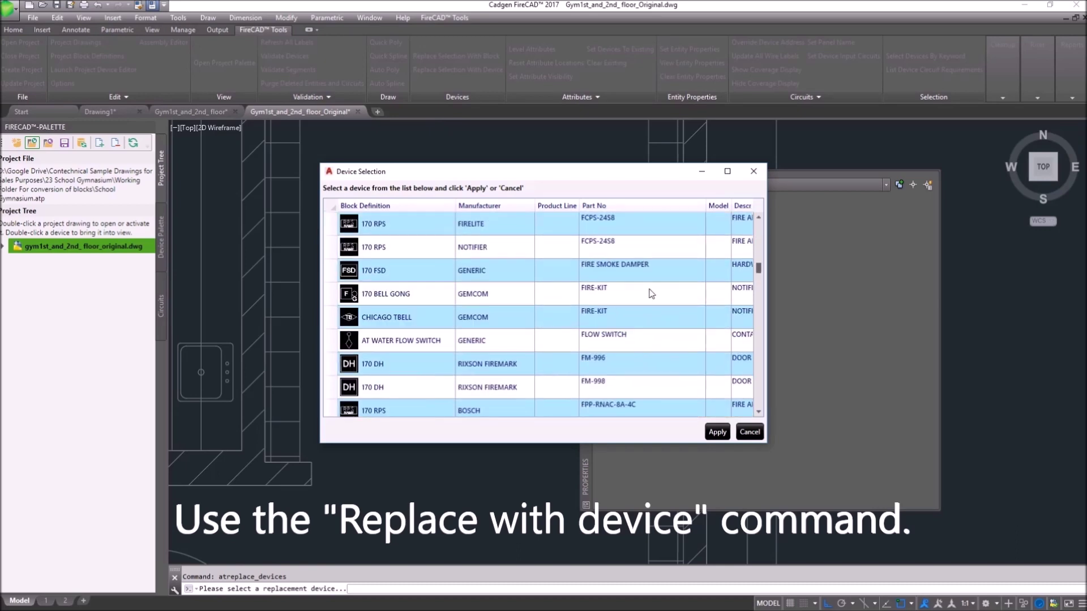
scroll(650, 294, "down", 5)
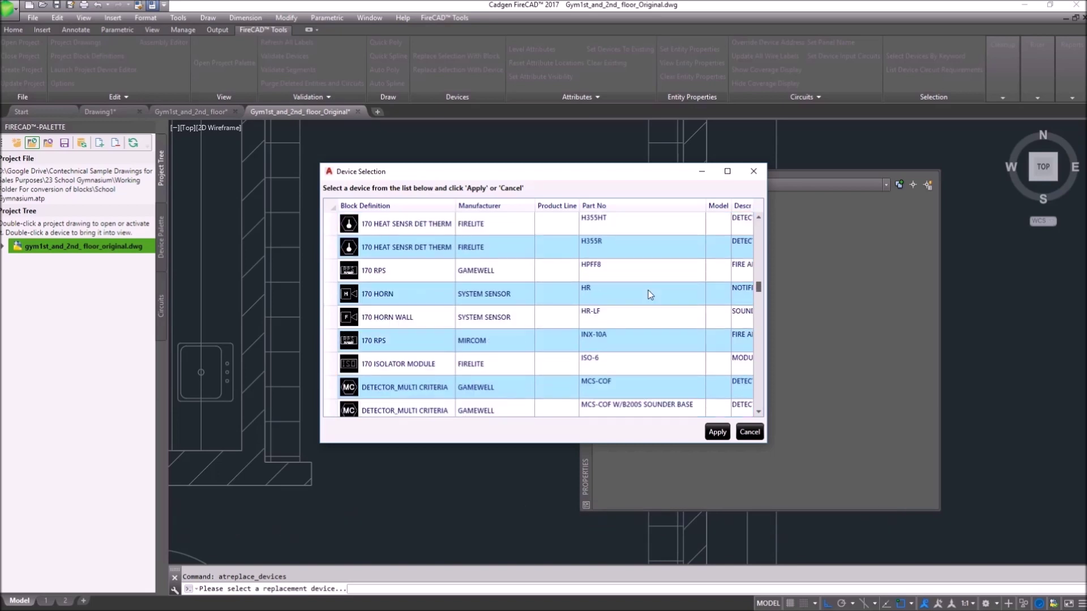
scroll(651, 294, "down", 8)
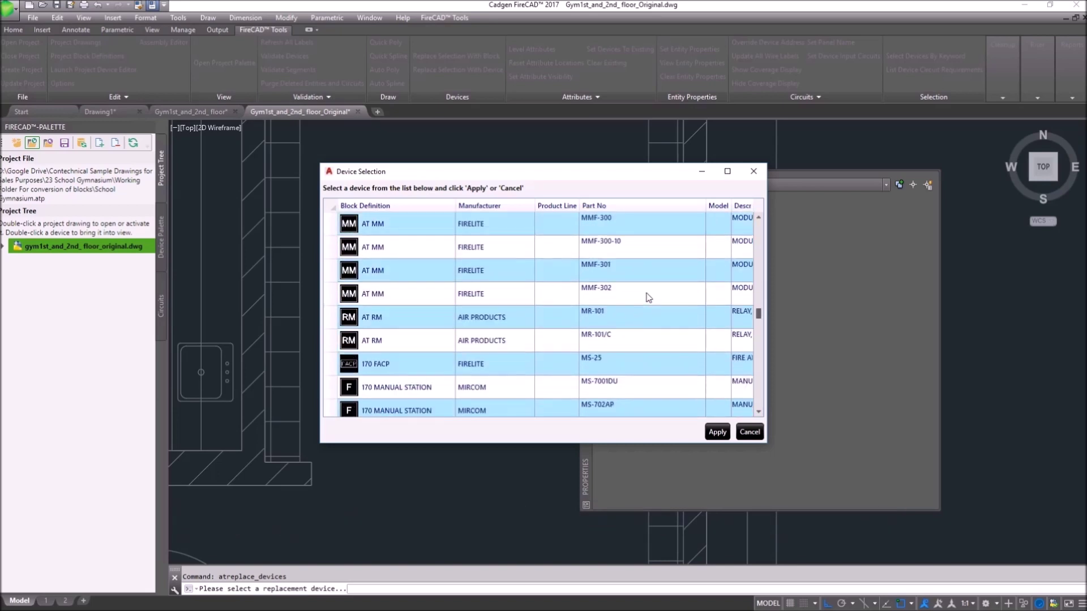
scroll(648, 298, "down", 8)
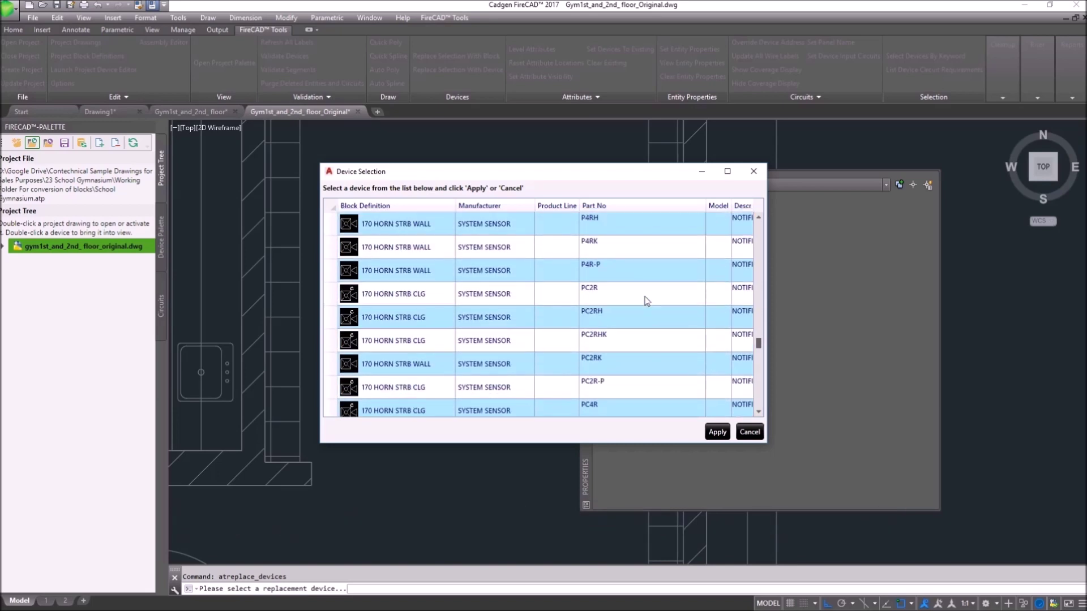
scroll(645, 302, "down", 2)
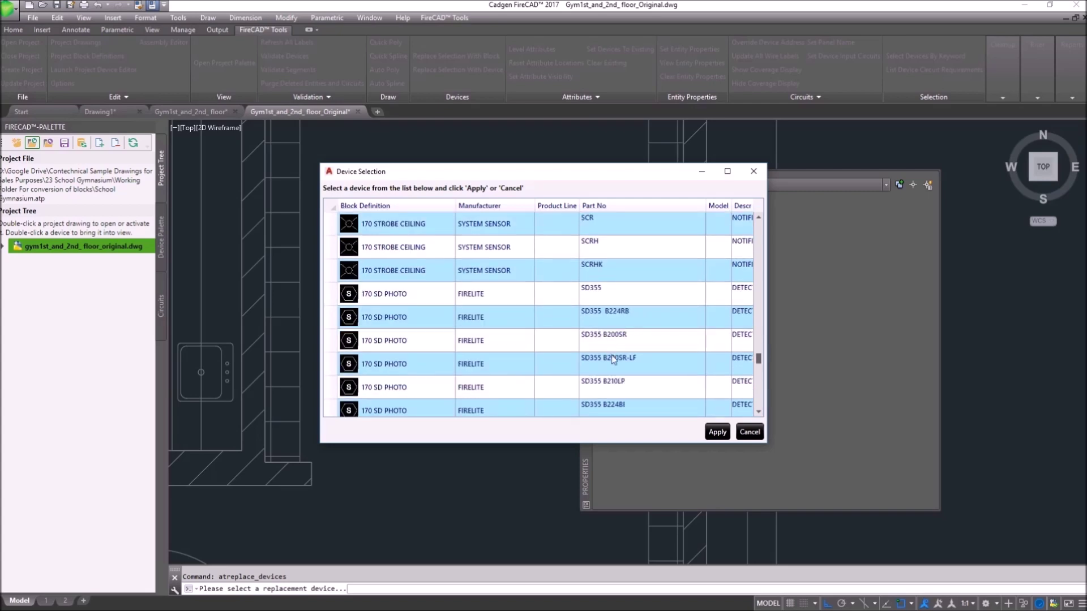
left_click(334, 391)
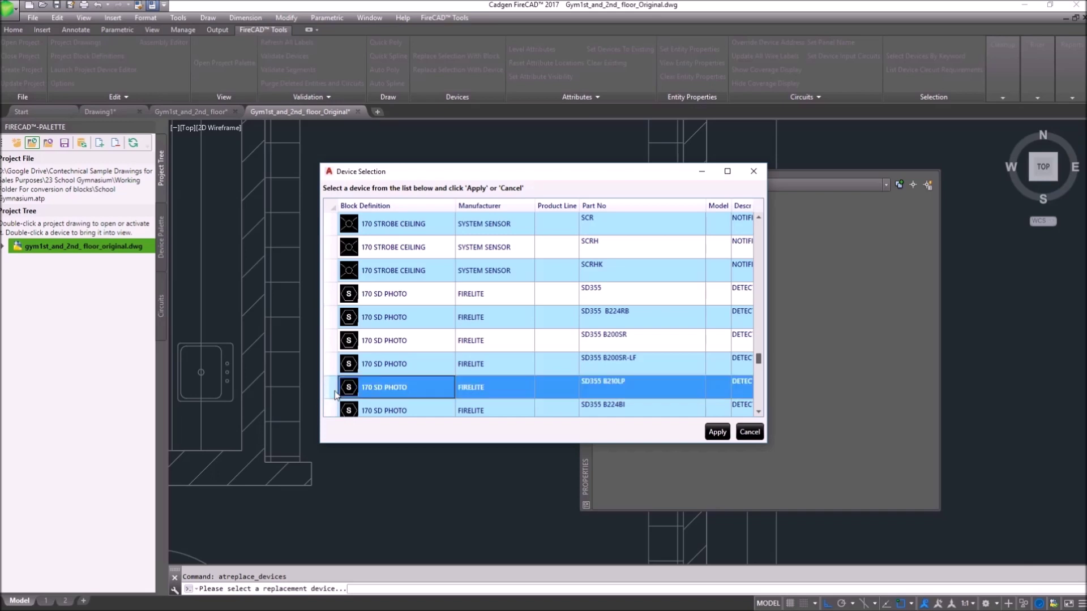
left_click(711, 433)
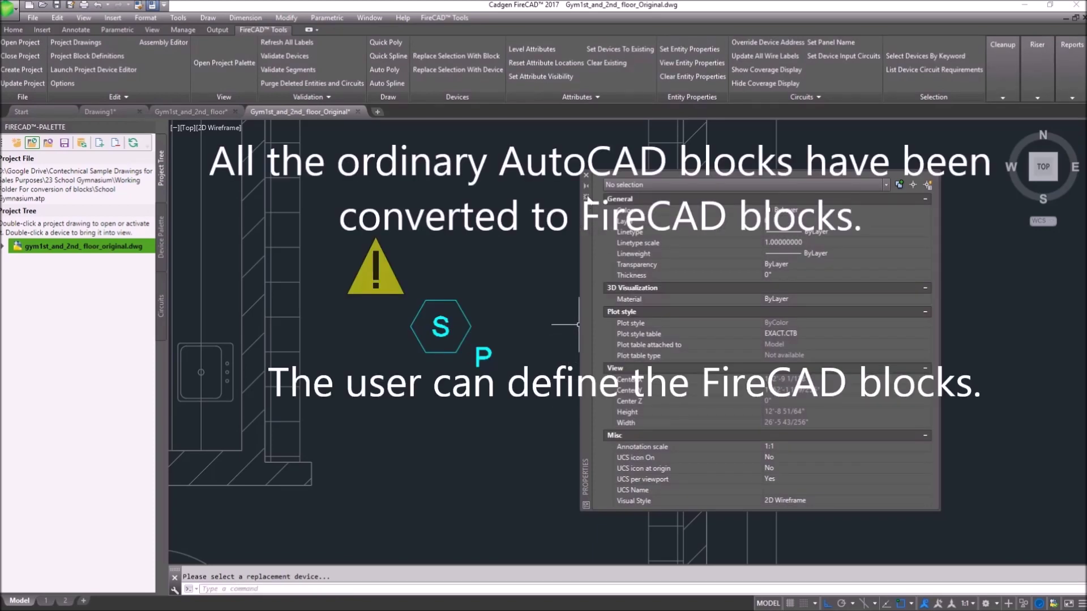
left_click(586, 177)
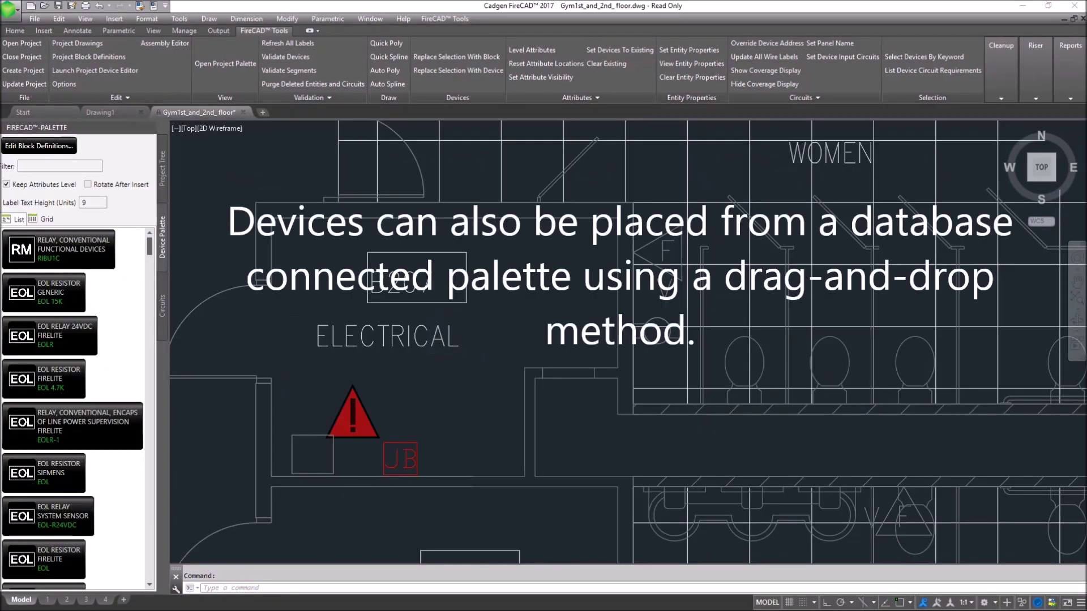
Filter the palette for ms- and place a fire alarm control panel named facp in room B207
left_click(57, 167)
type("ms-")
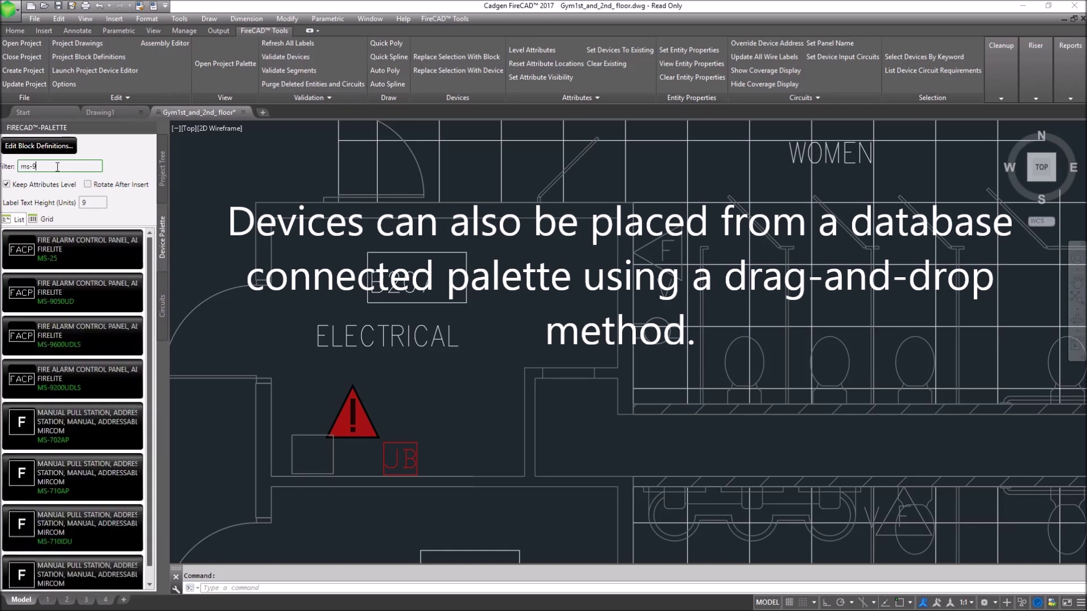
type("9")
key("BackSpace")
key("BackSpace")
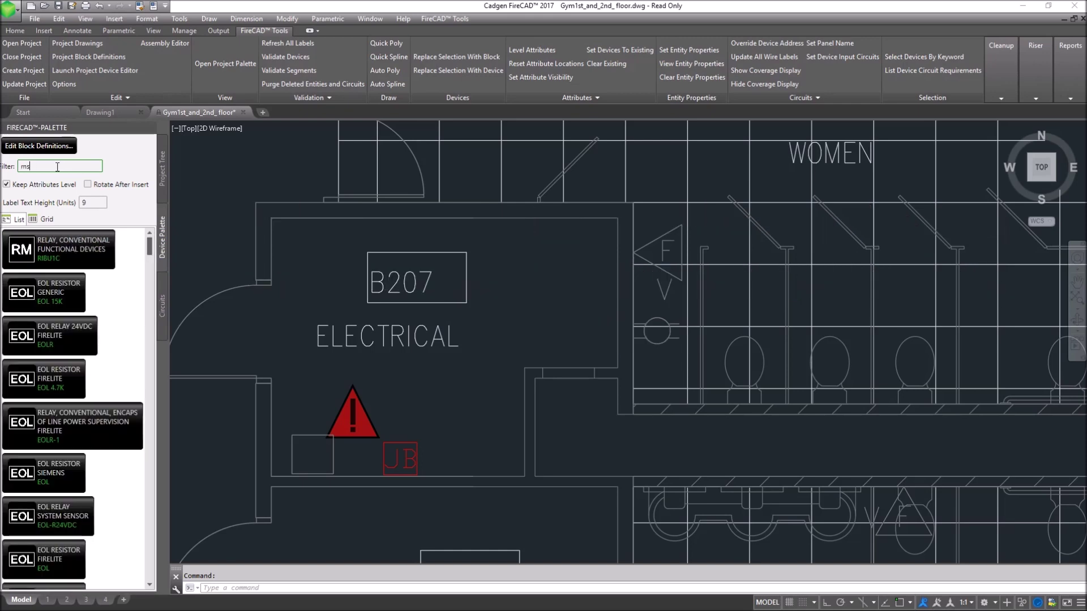
type("-")
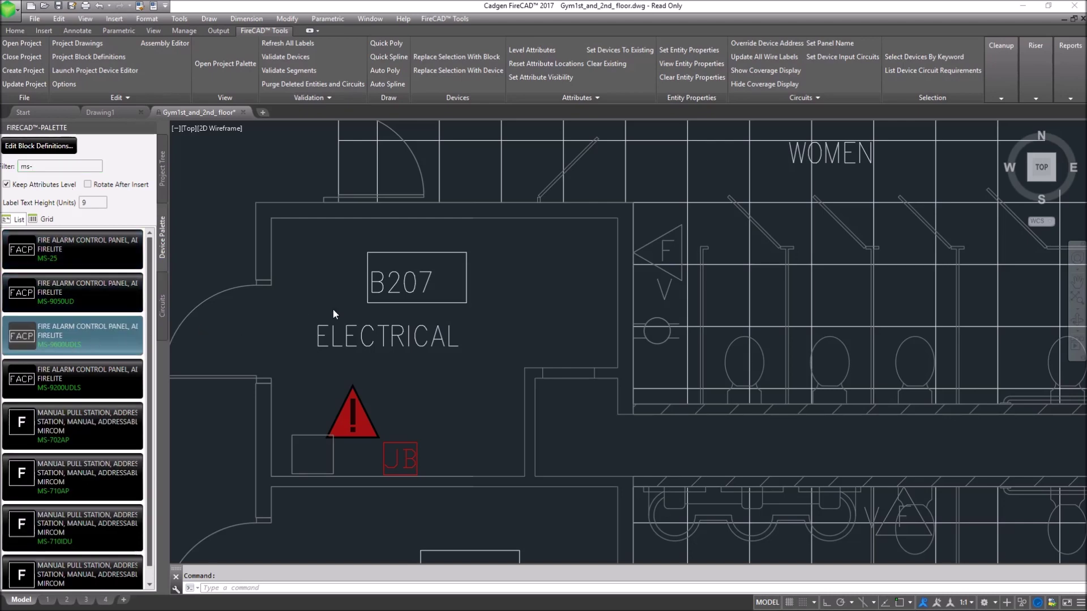
left_click(539, 234)
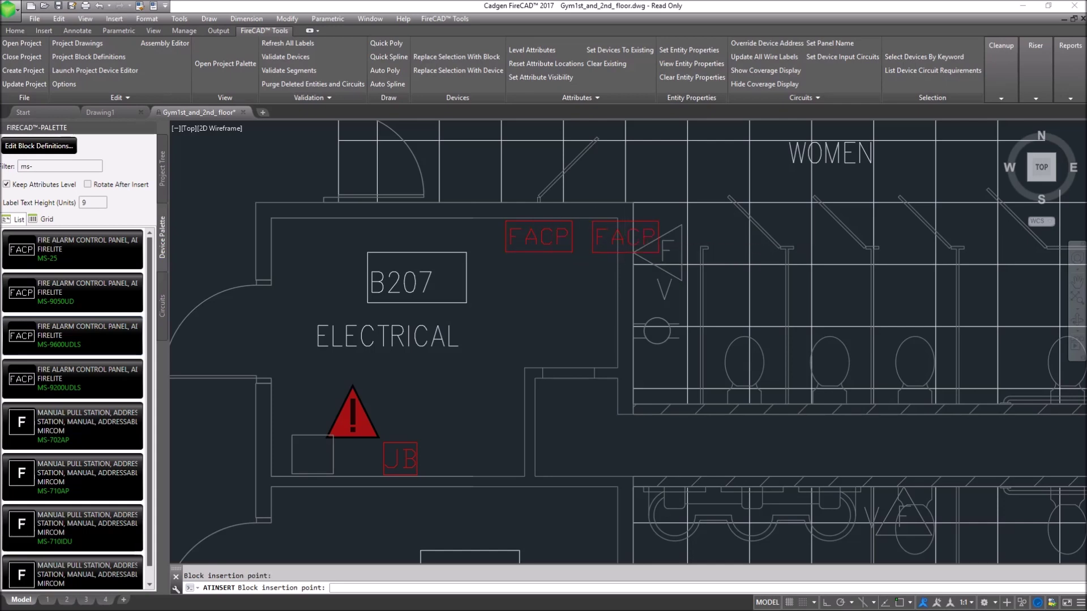
key("Escape")
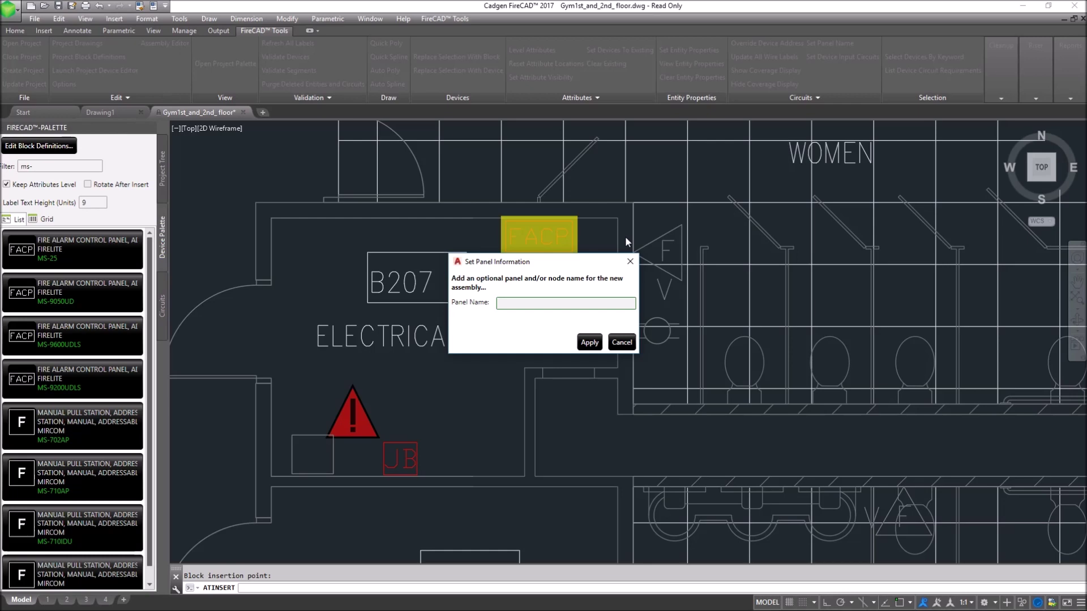
type("facp")
left_click(590, 342)
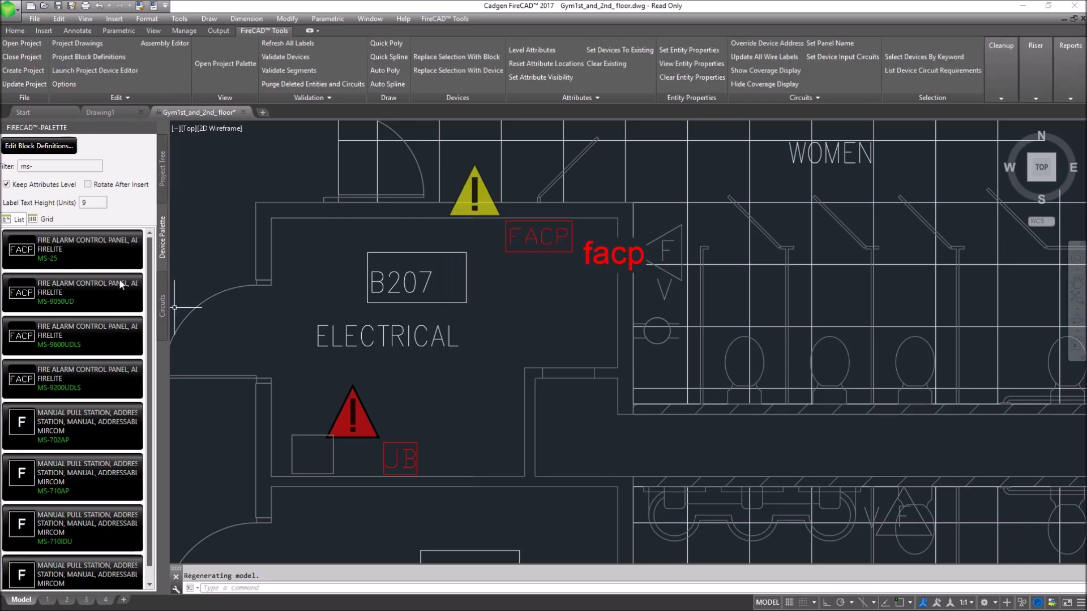
Filter for sd and place an SD355 smoke detector in electrical room B207
left_click(27, 167)
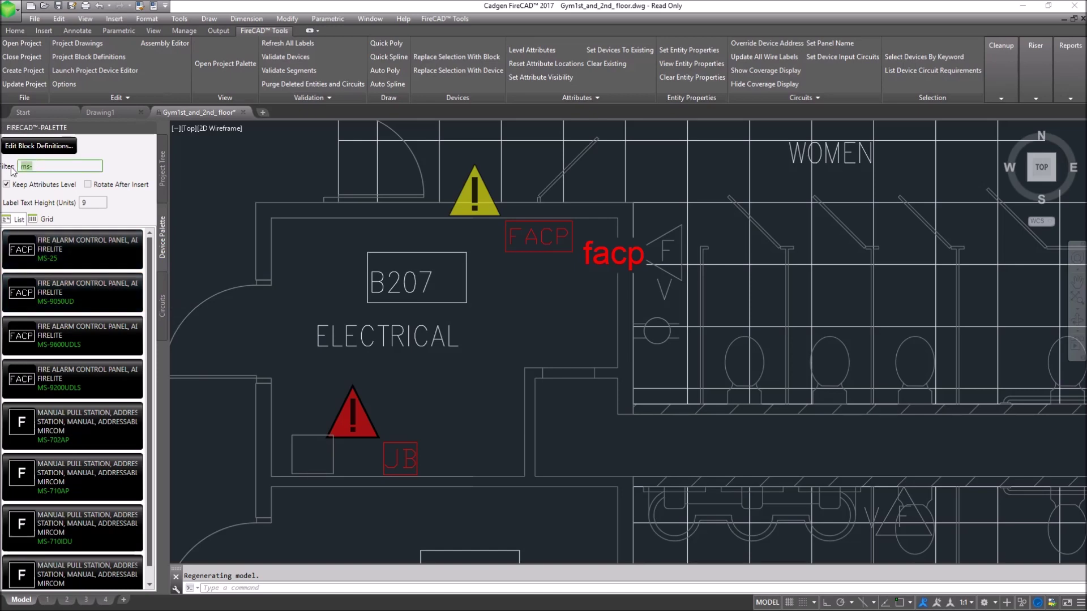
type("sd")
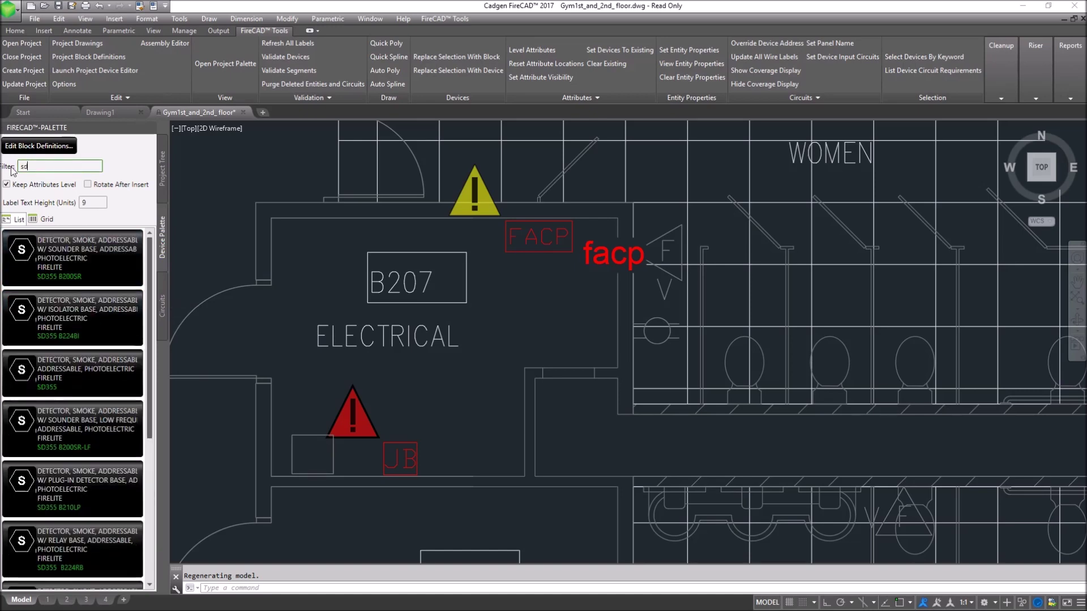
left_click(45, 374)
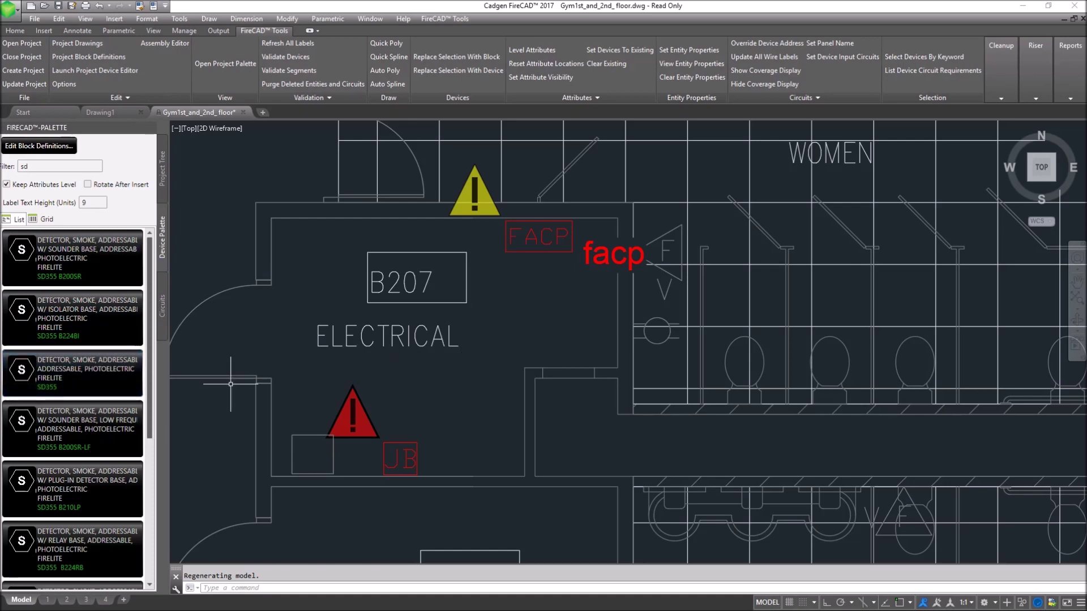
left_click(74, 373)
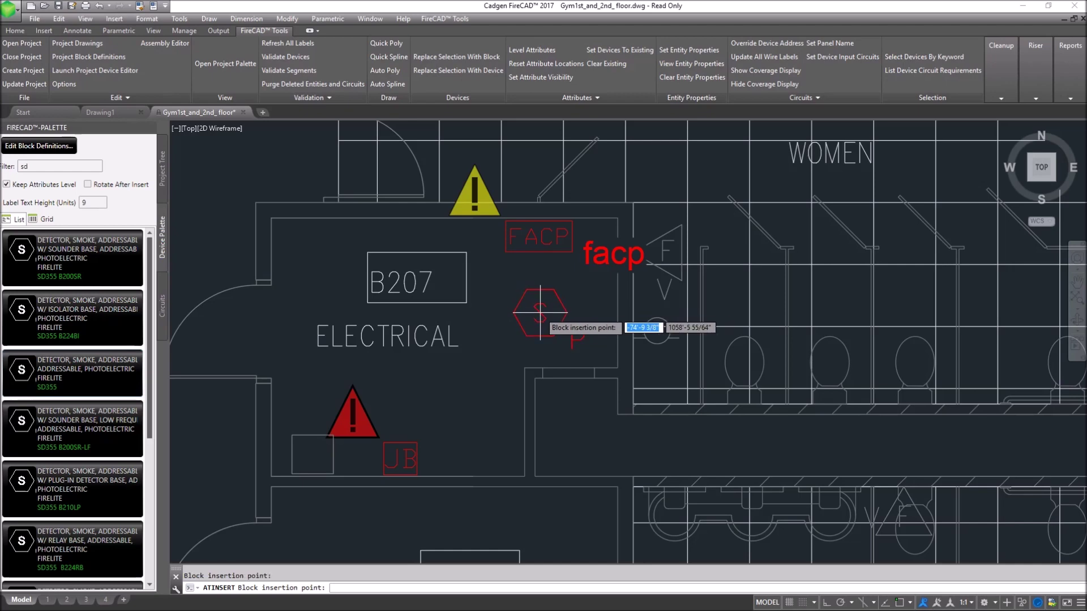
left_click(539, 311)
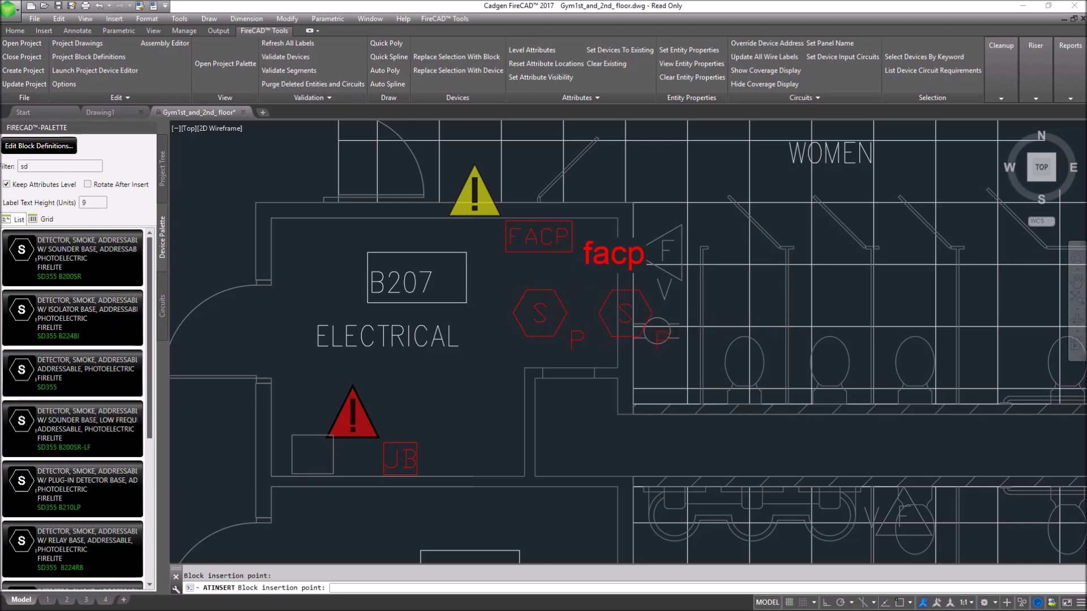
key("Escape")
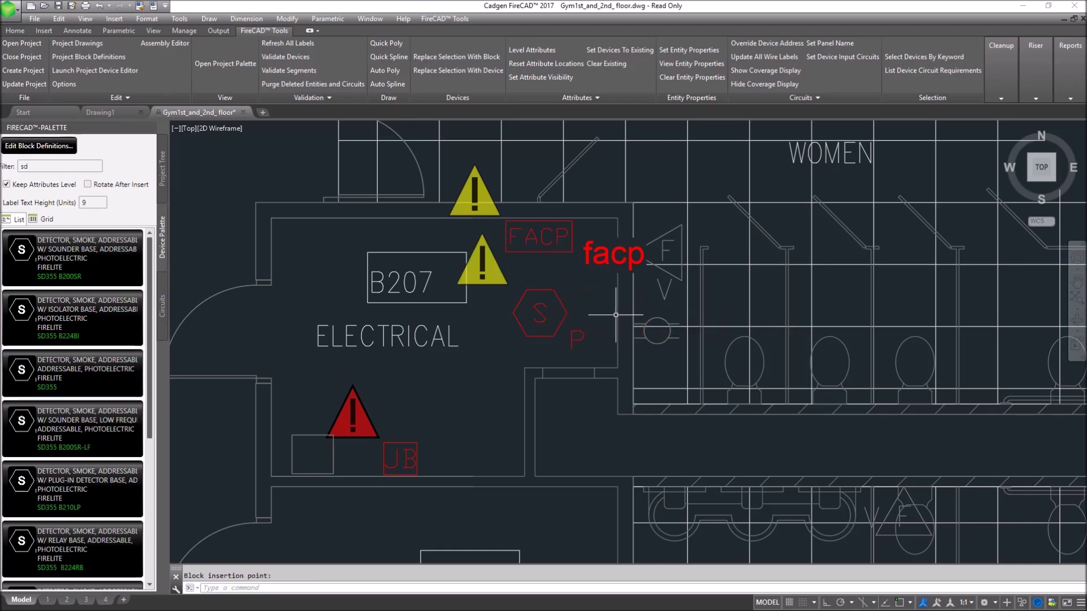
right_click(616, 315)
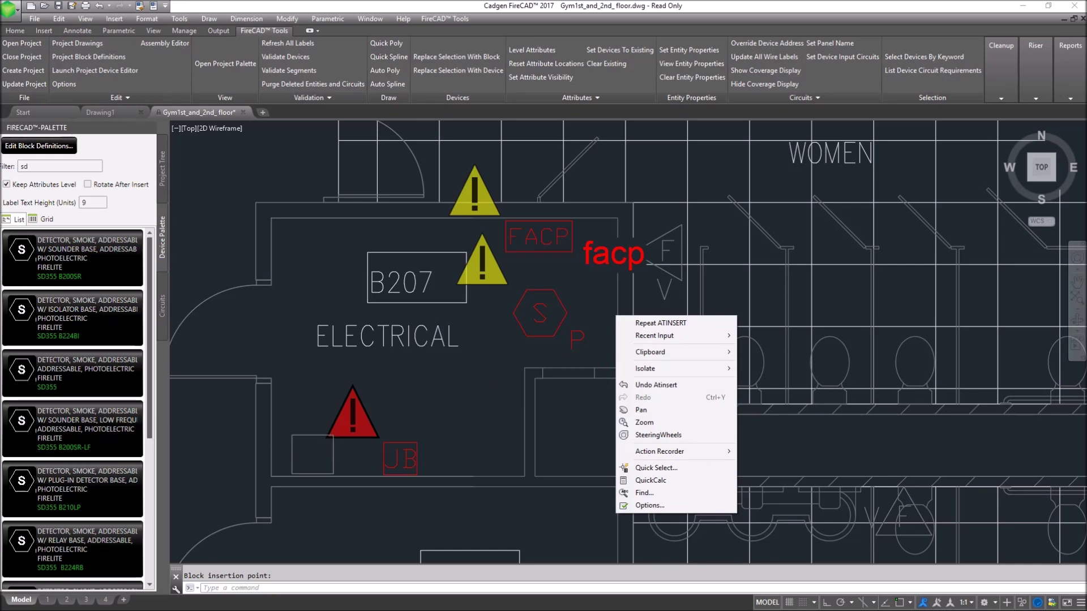
key("Escape")
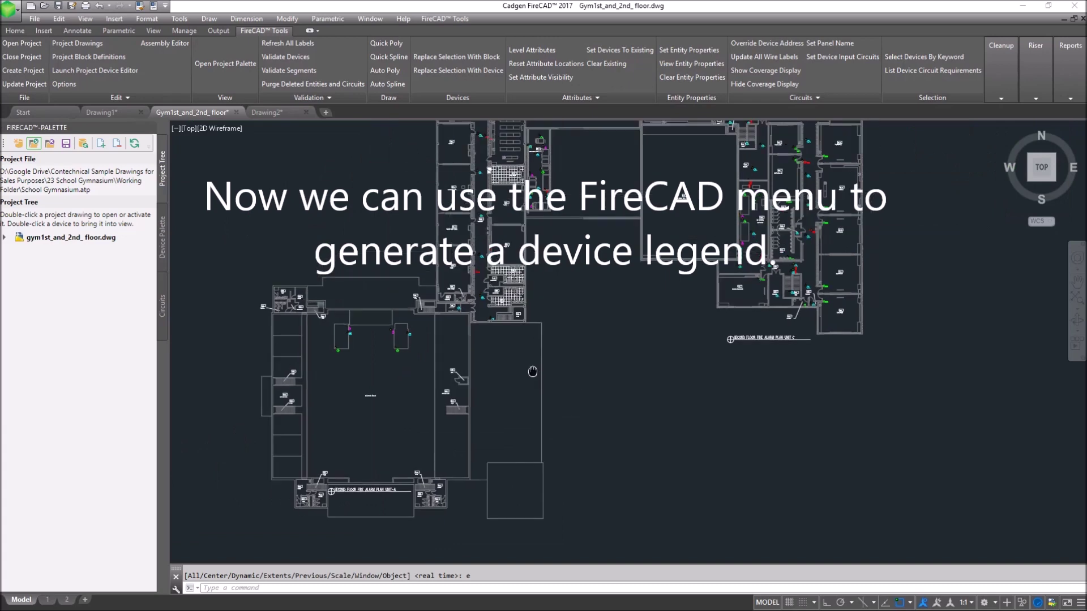
Create a Device Legend from selected devices without validation, listing 106 SD355 B210LP and 1 MS-9600UDLS
scroll(485, 339, "up", 10)
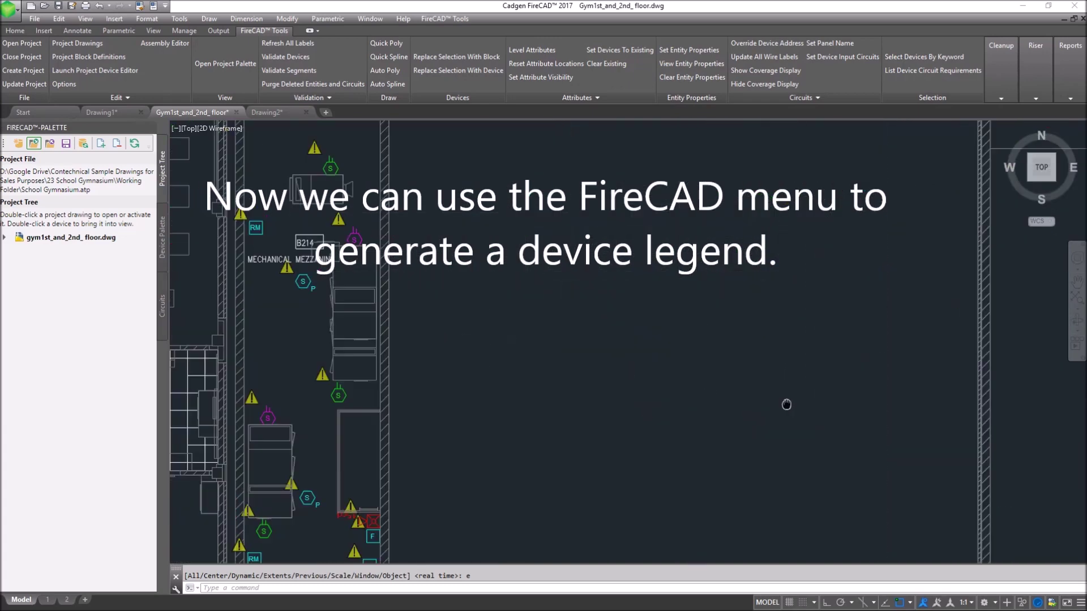
mouse_move(787, 404)
middle_mouse_down()
mouse_move(868, 396)
mouse_move(759, 384)
mouse_move(473, 468)
mouse_move(314, 368)
mouse_move(207, 386)
middle_mouse_up()
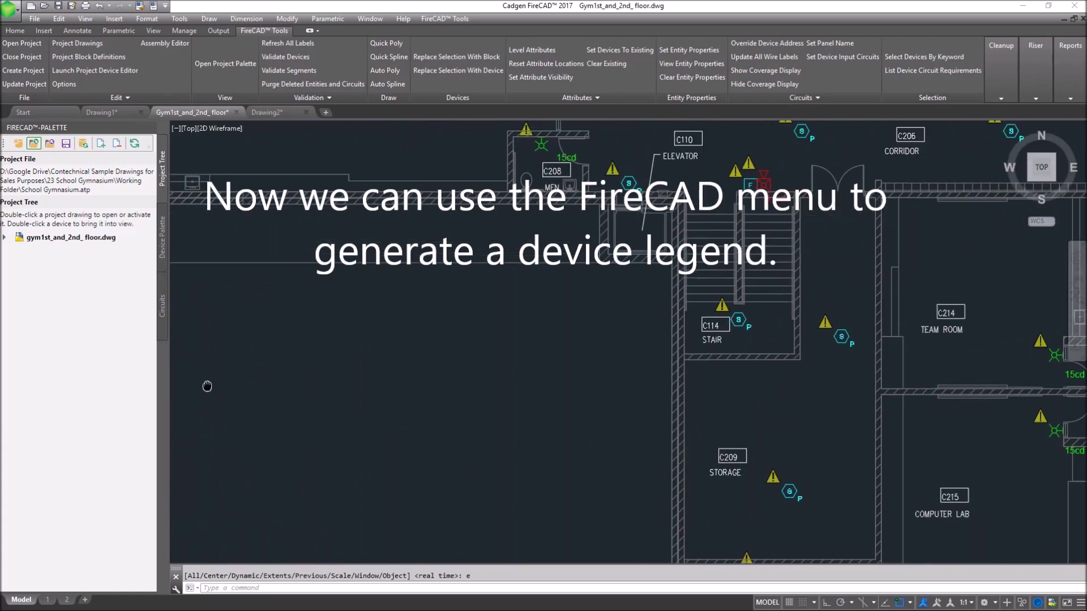
middle_click_drag(657, 334, 254, 393)
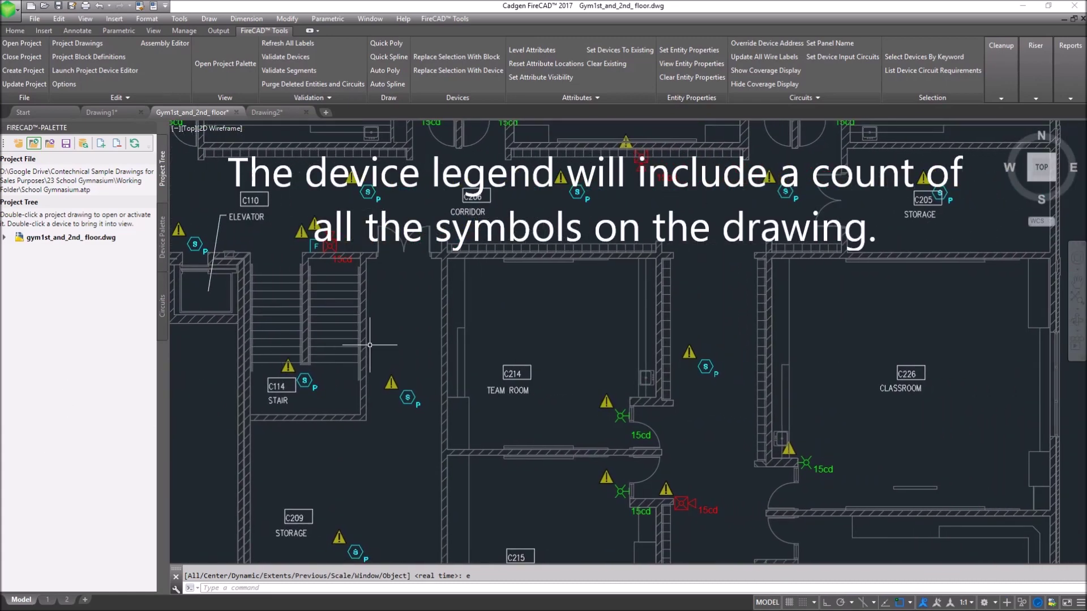
left_click(1073, 97)
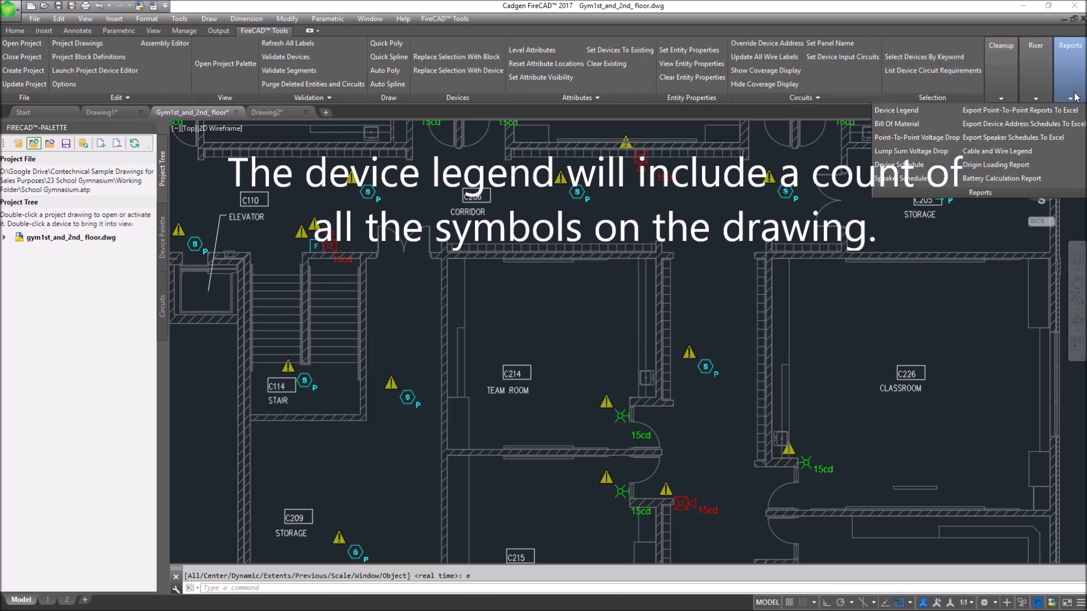
left_click(900, 109)
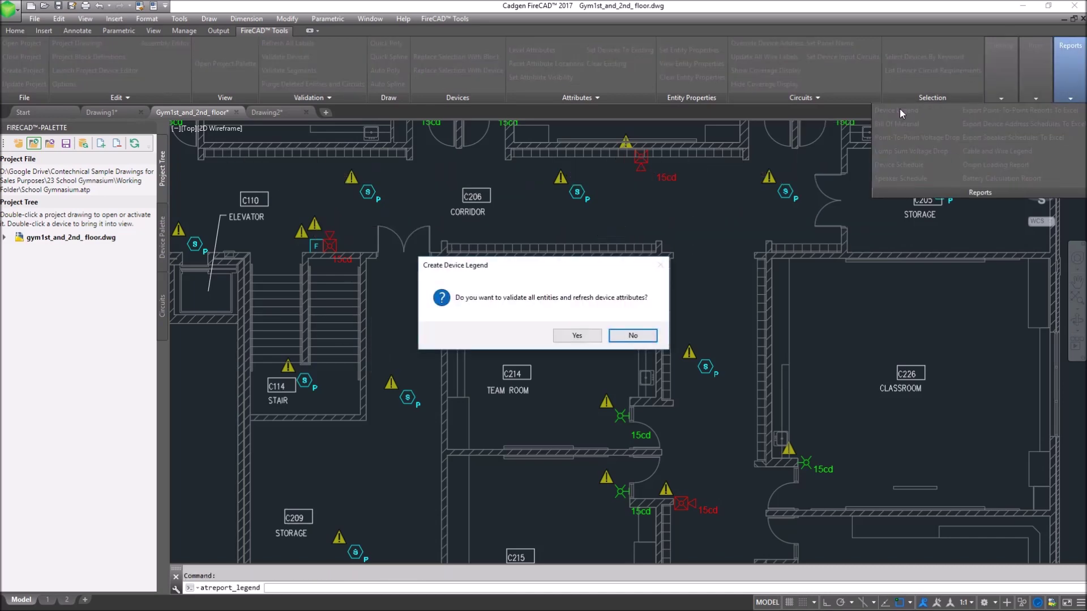
left_click(628, 335)
left_click(659, 360)
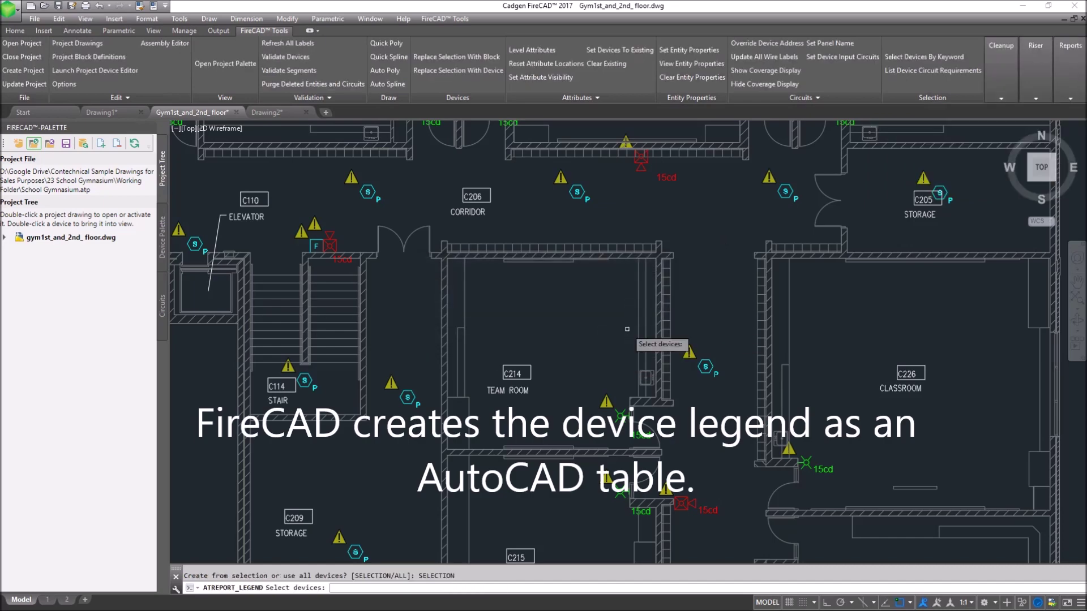
key("Return")
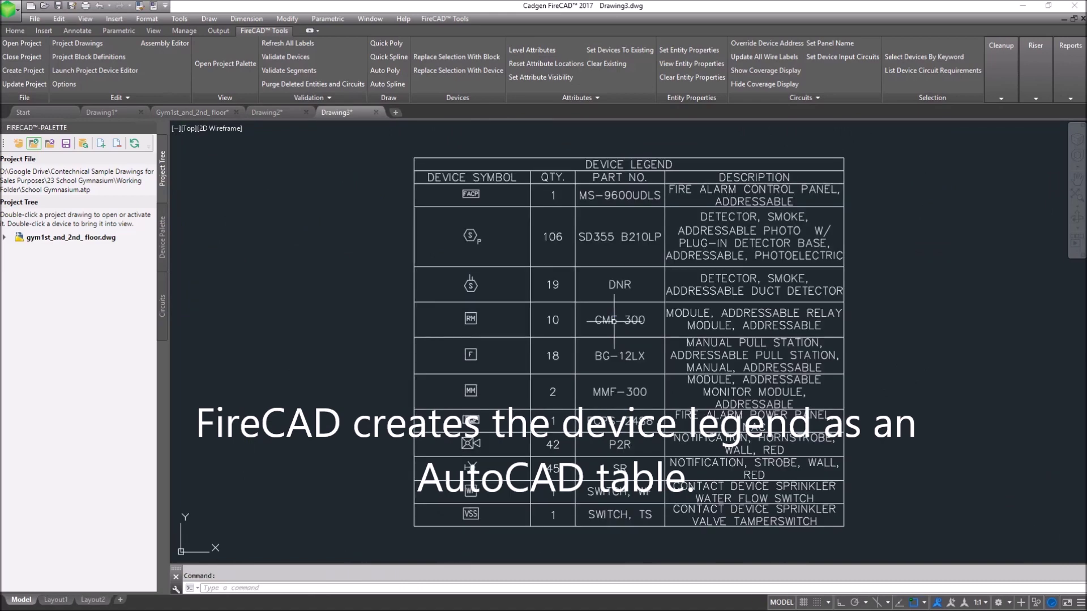
Click the CMF 300 legend cell and clear the selection with Esc
left_click(613, 320)
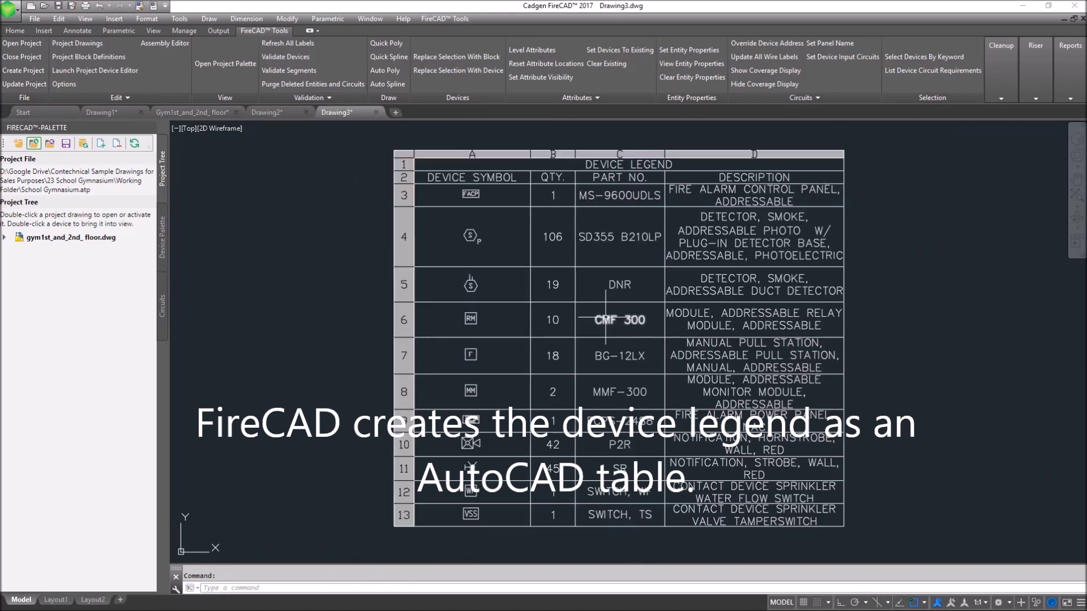
key("Escape")
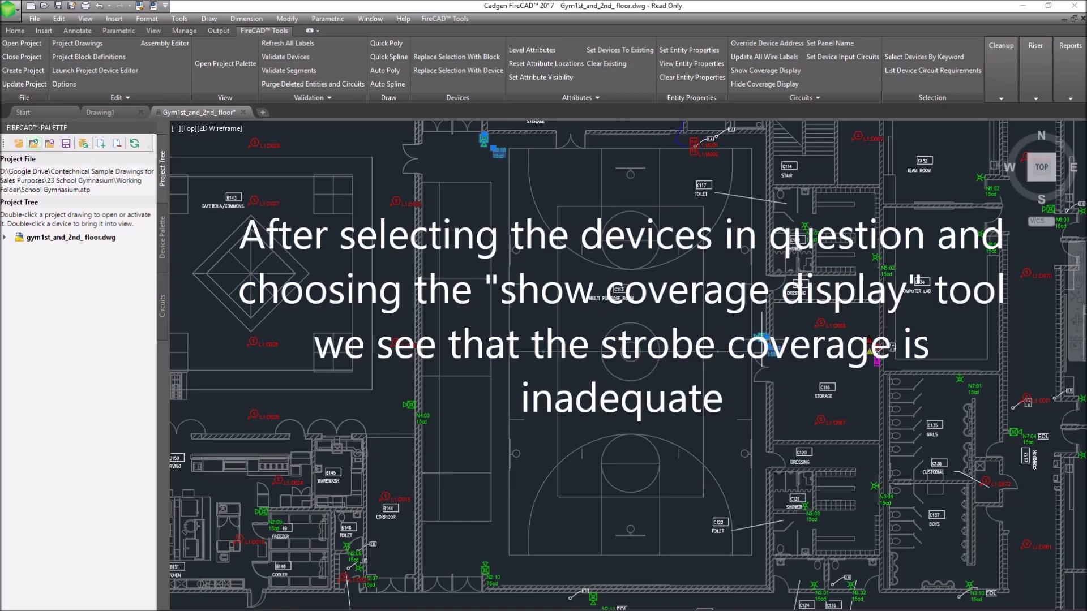
Display coverage for the N2:10 strobe, reposition it, then select strobe N5:10
left_click(496, 575)
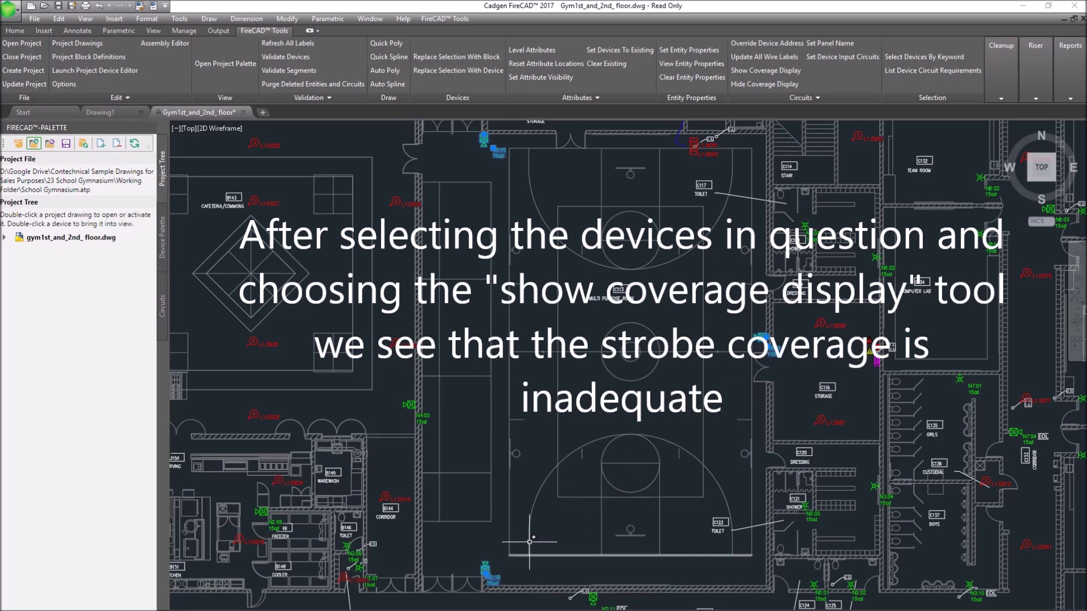
left_click(753, 73)
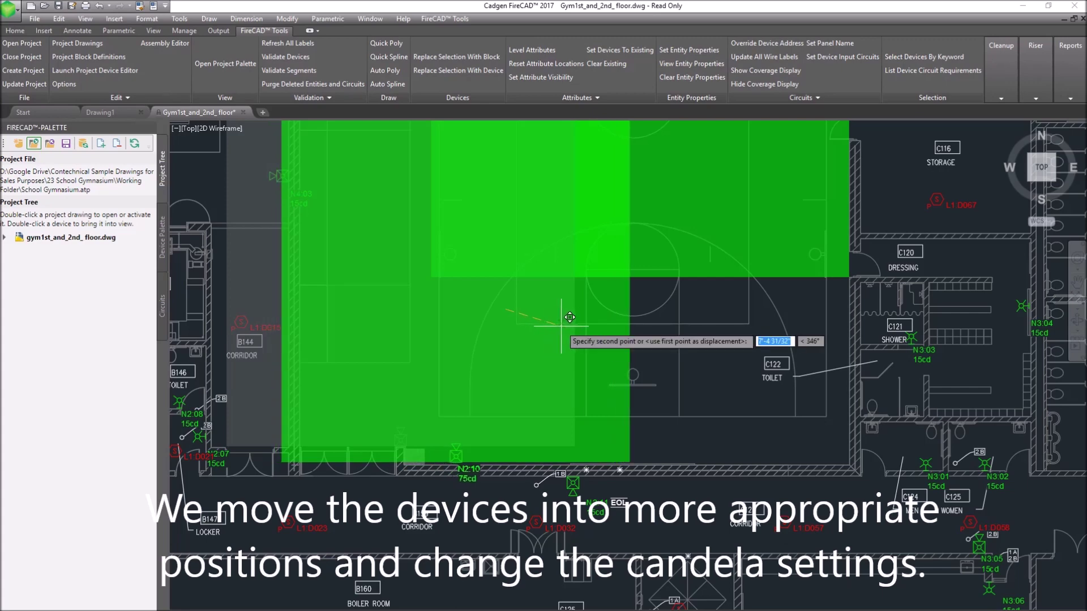
left_click(561, 327)
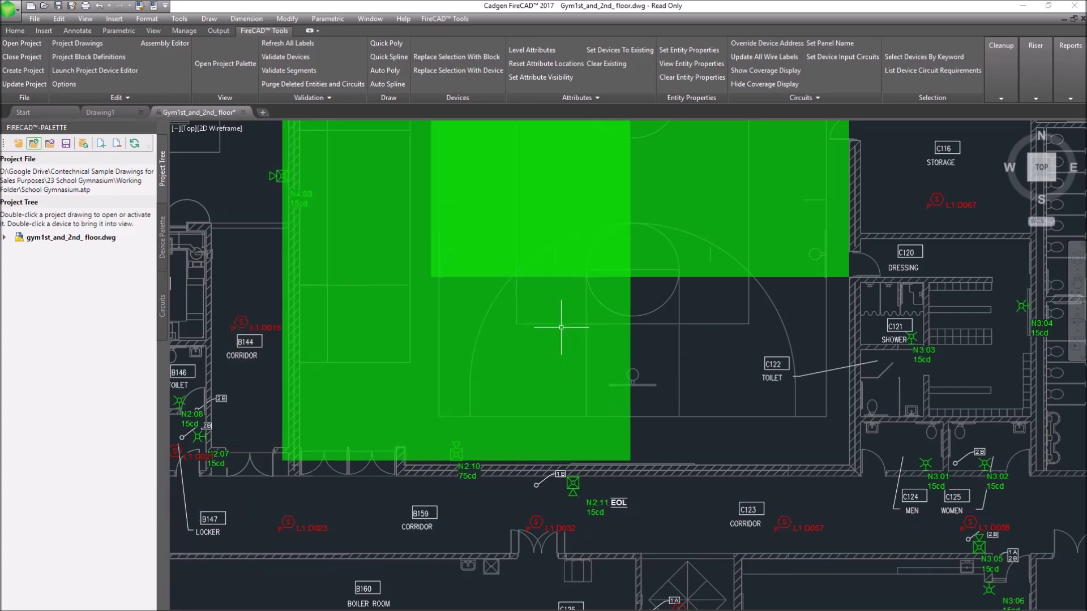
scroll(561, 327, "down", 4)
scroll(522, 303, "up", 1)
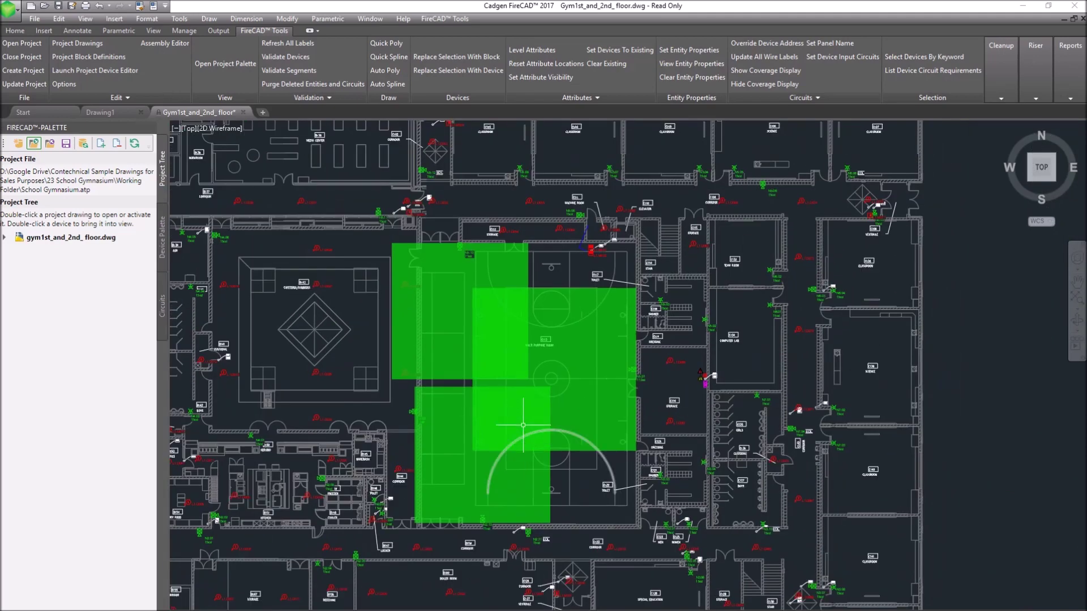
scroll(521, 294, "up", 2)
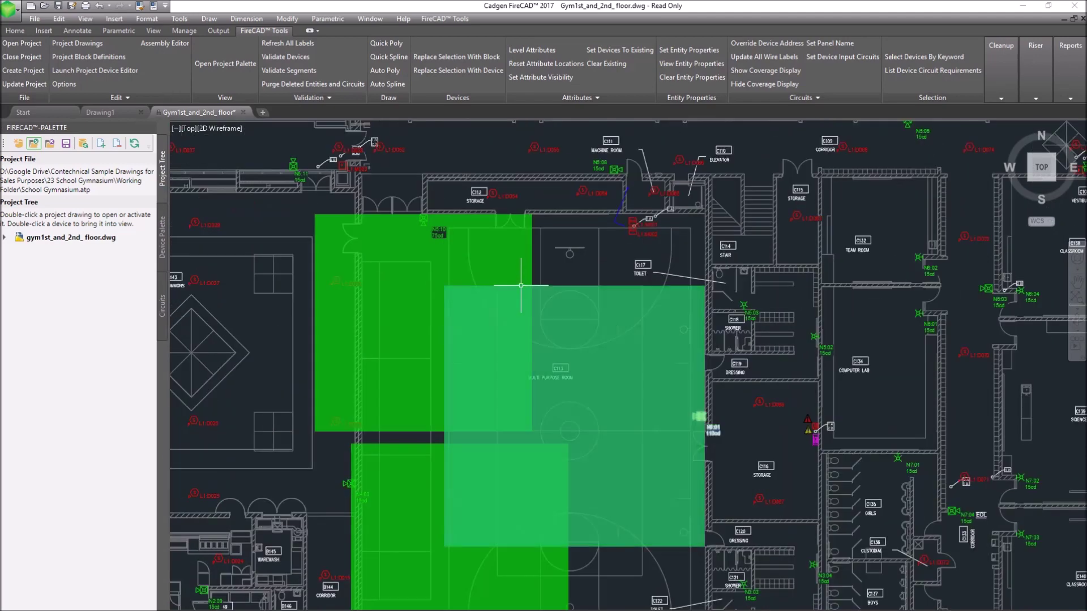
scroll(520, 289, "down", 2)
scroll(522, 265, "up", 4)
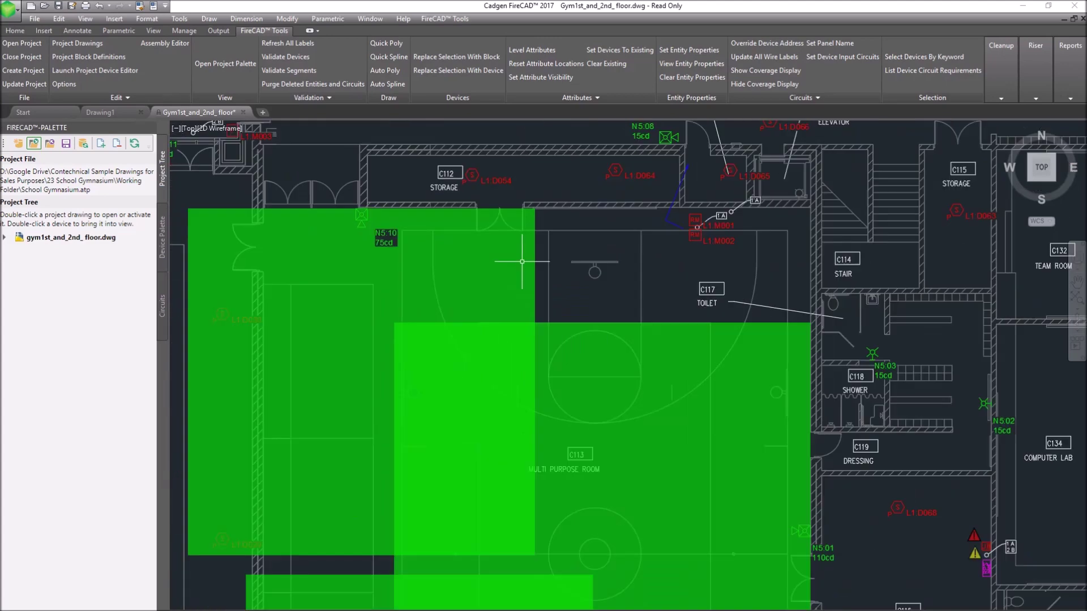
left_click(364, 228)
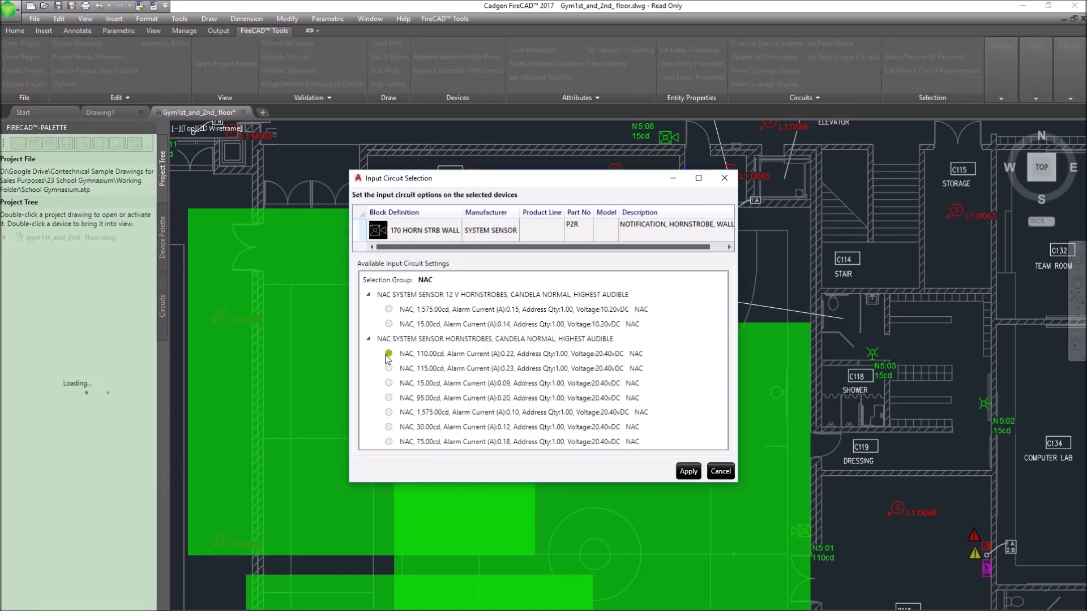
Apply the 110.00cd NAC option to horn strobe N5:10, then select strobe N5:01
left_click(697, 472)
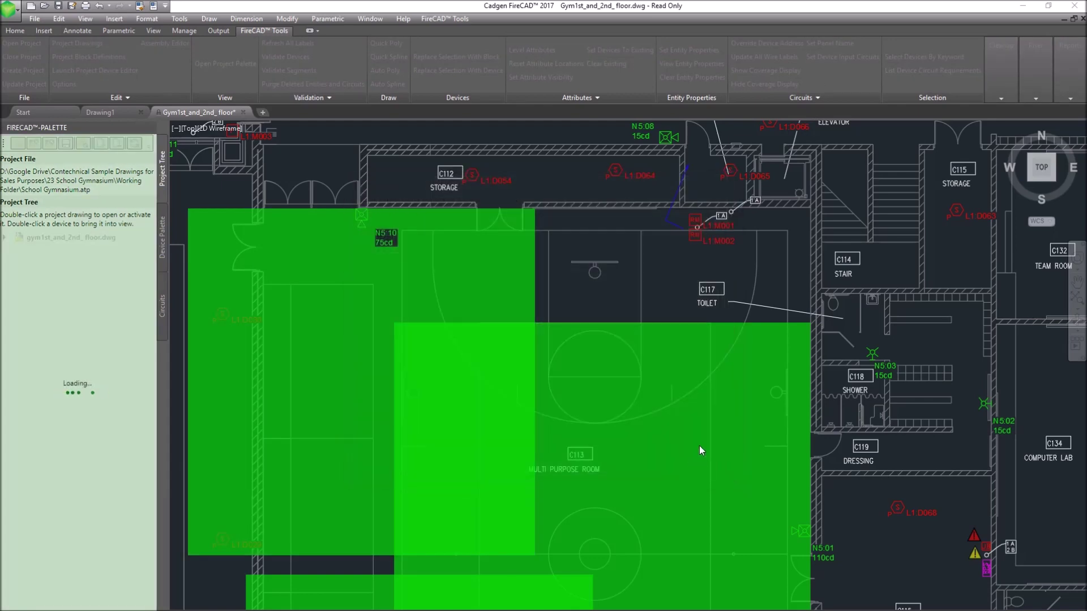
scroll(583, 311, "down", 2)
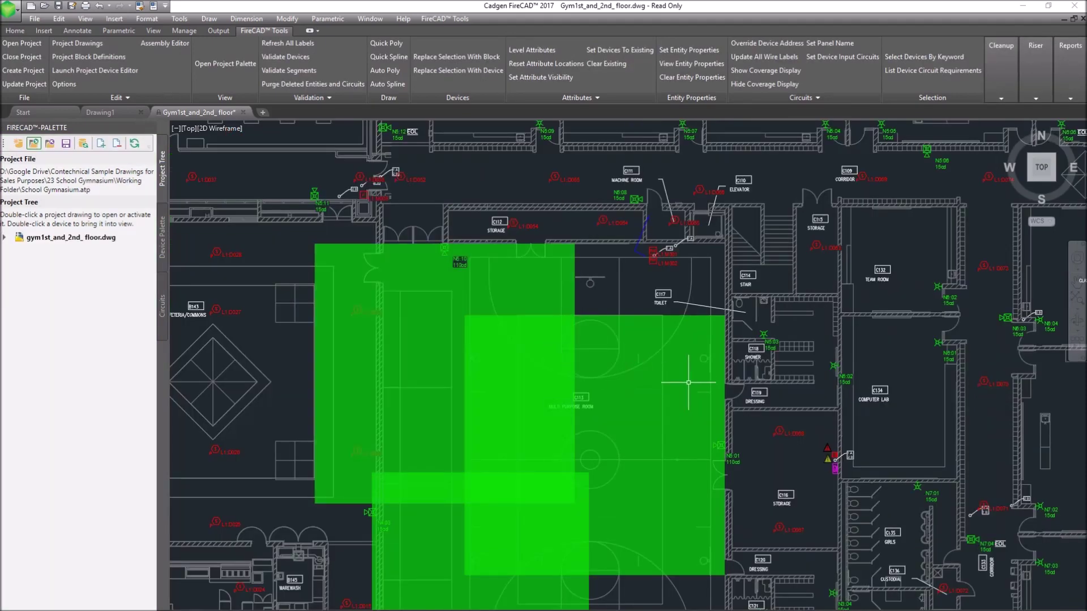
scroll(698, 447, "up", 2)
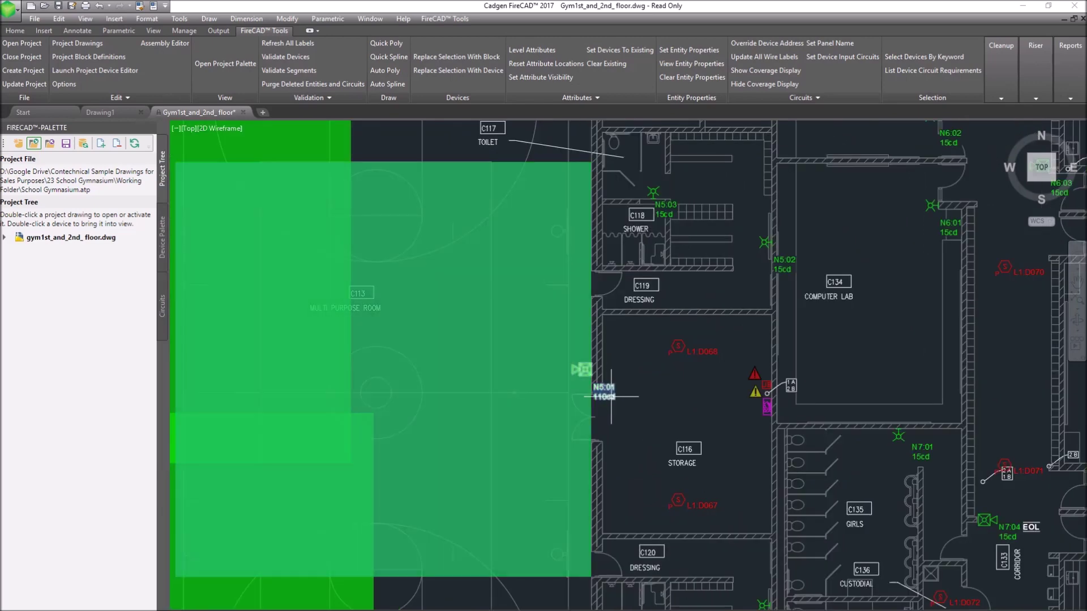
left_click(609, 394)
Move the N5:01 110cd strobe to the top of the multipurpose room
right_click(630, 374)
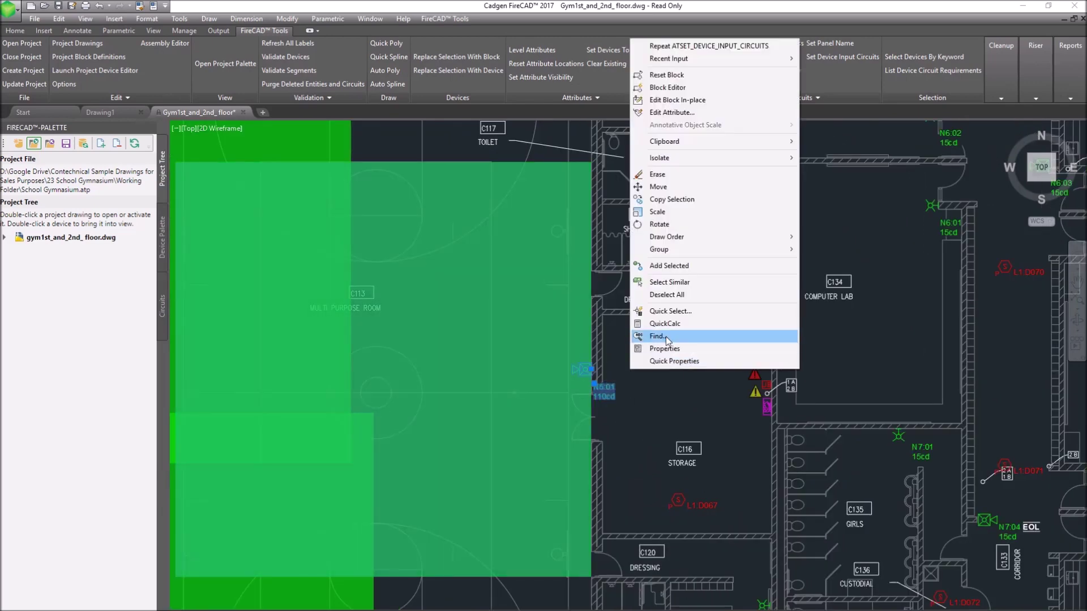
left_click(671, 194)
scroll(671, 277, "down", 3)
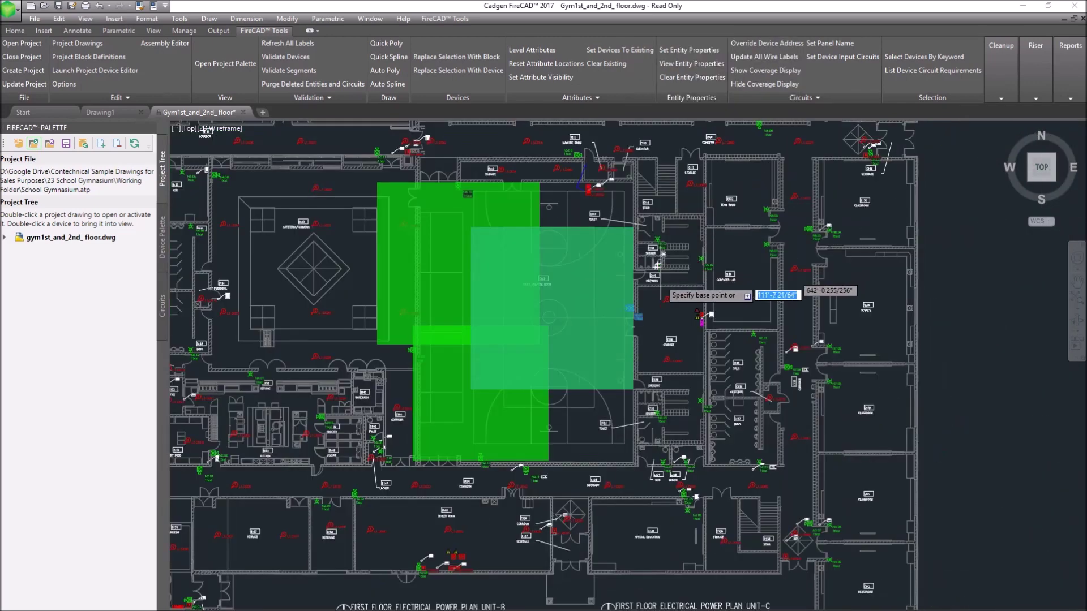
left_click(672, 317)
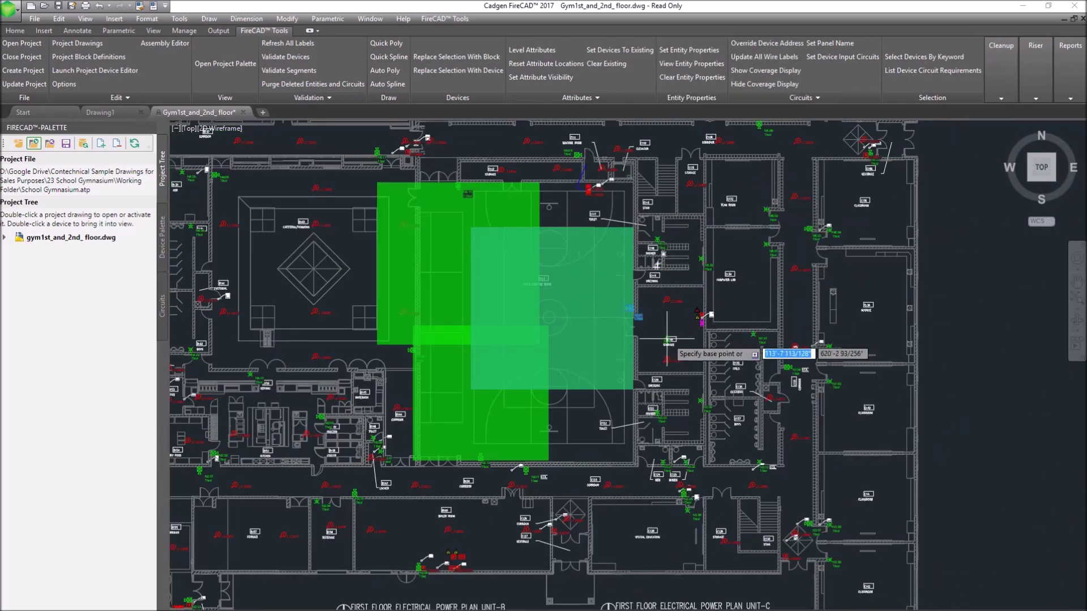
left_click(678, 308)
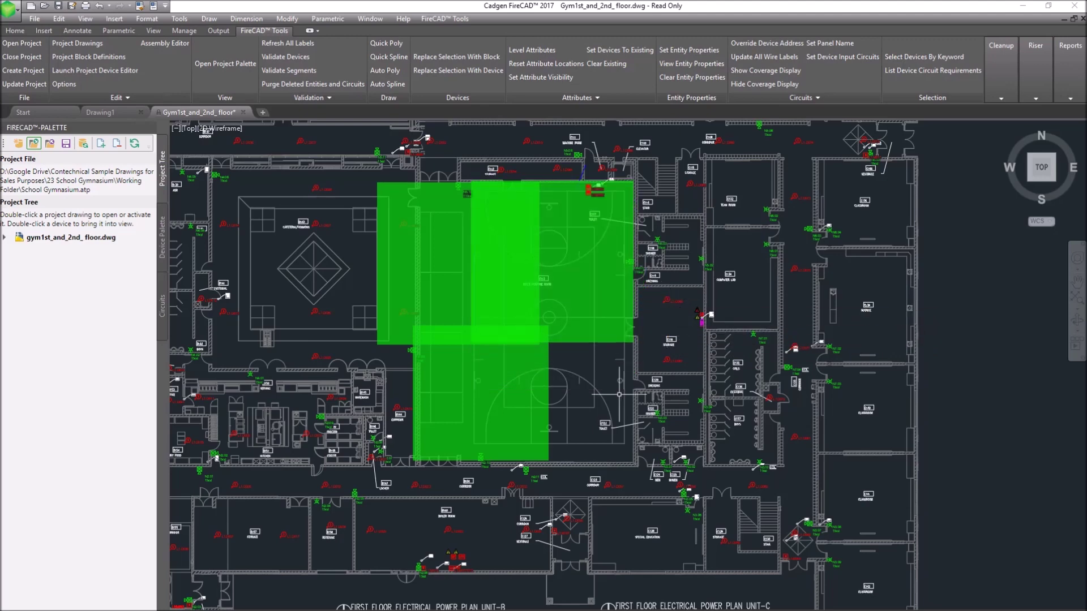
Start a second move of the strobe and its coverage, then cancel, leaving it in place
left_click(633, 262)
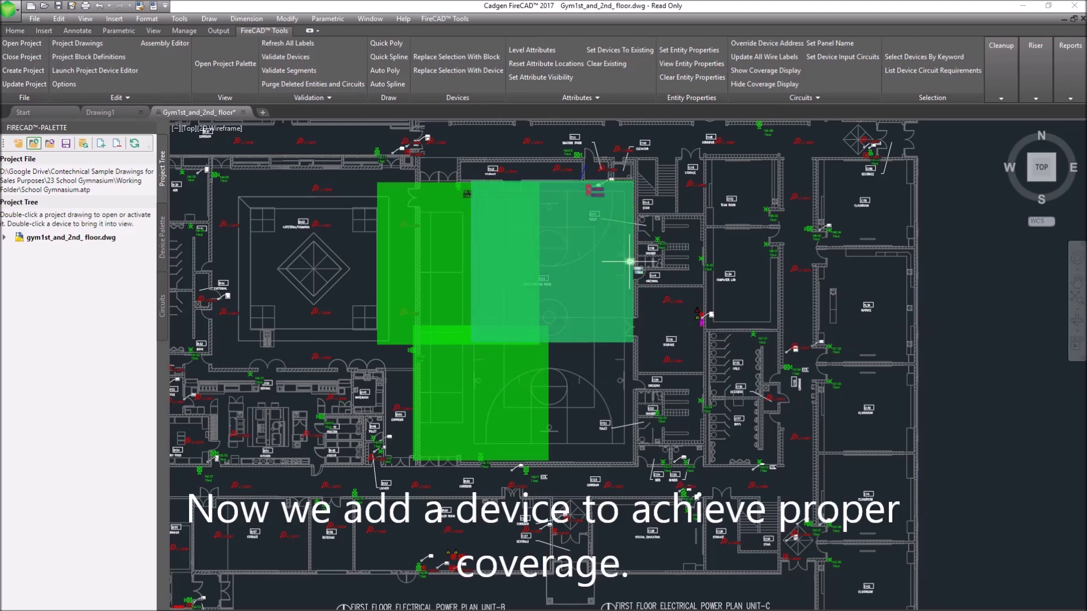
right_click(673, 258)
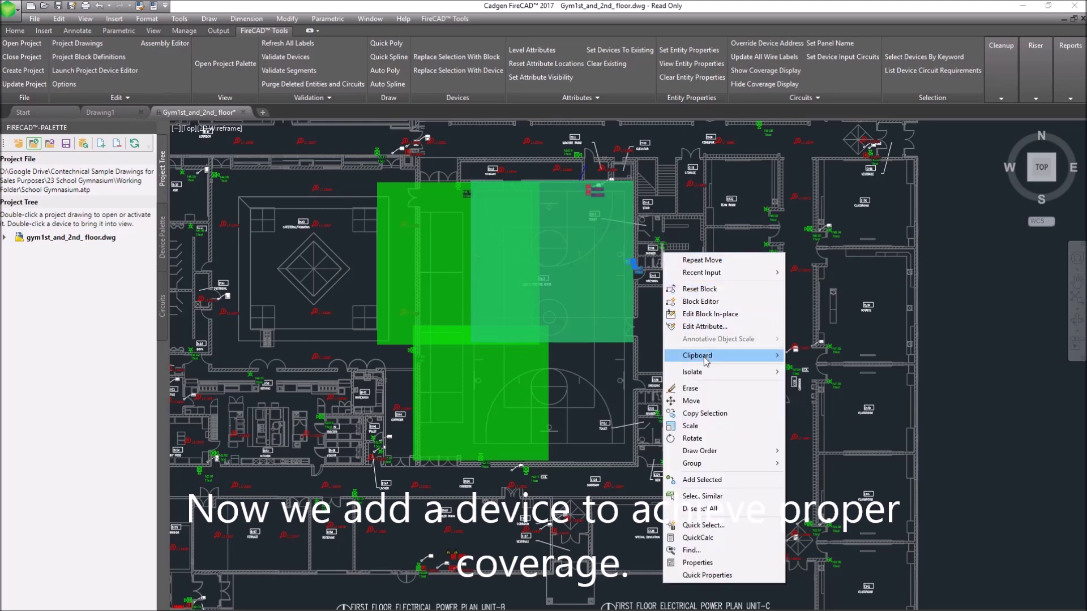
left_click(691, 401)
left_click(712, 338)
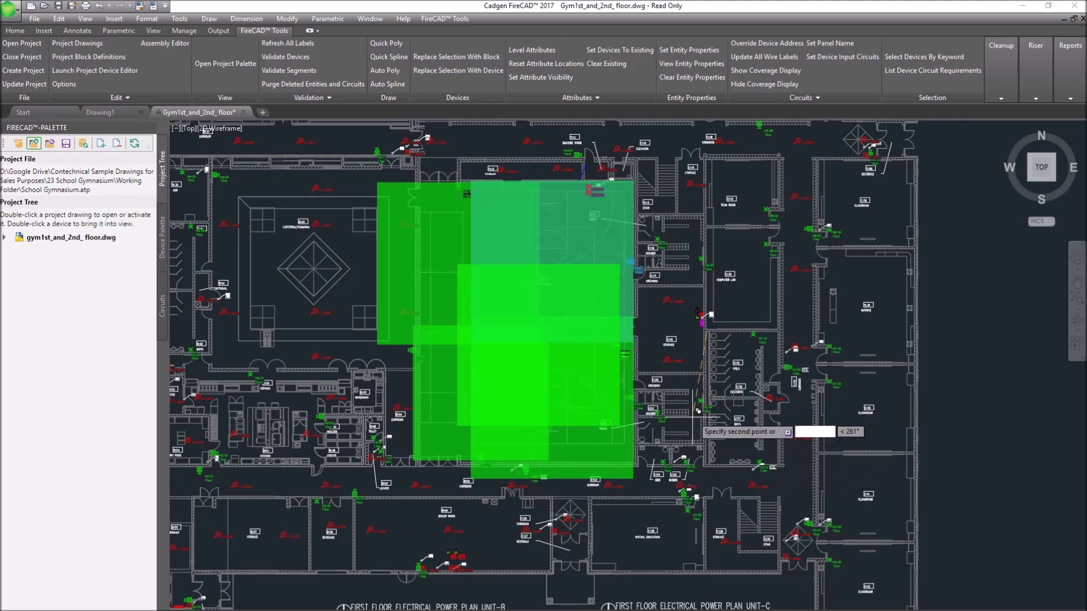
key("Escape")
scroll(674, 201, "up", 2)
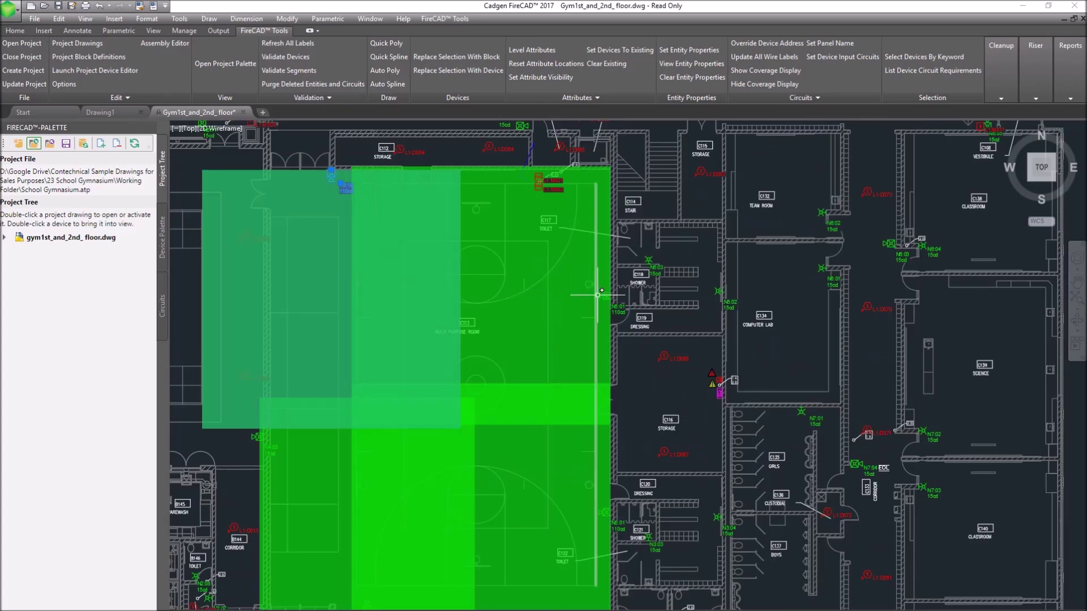
middle_click_drag(590, 345, 573, 224)
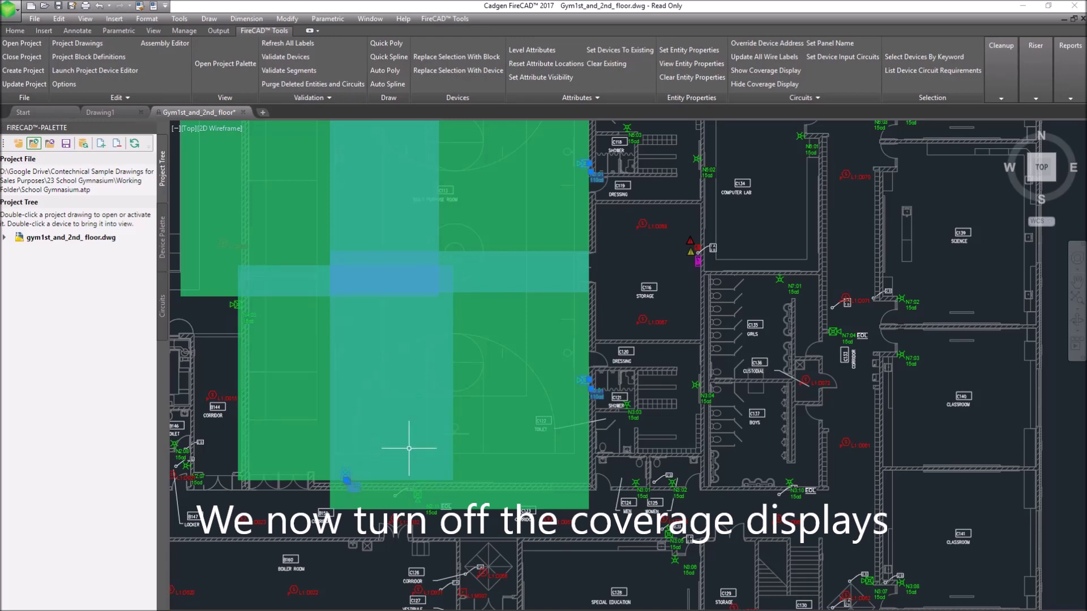
Hide the green coverage areas and bring the multipurpose room and toilet into view
left_click(742, 85)
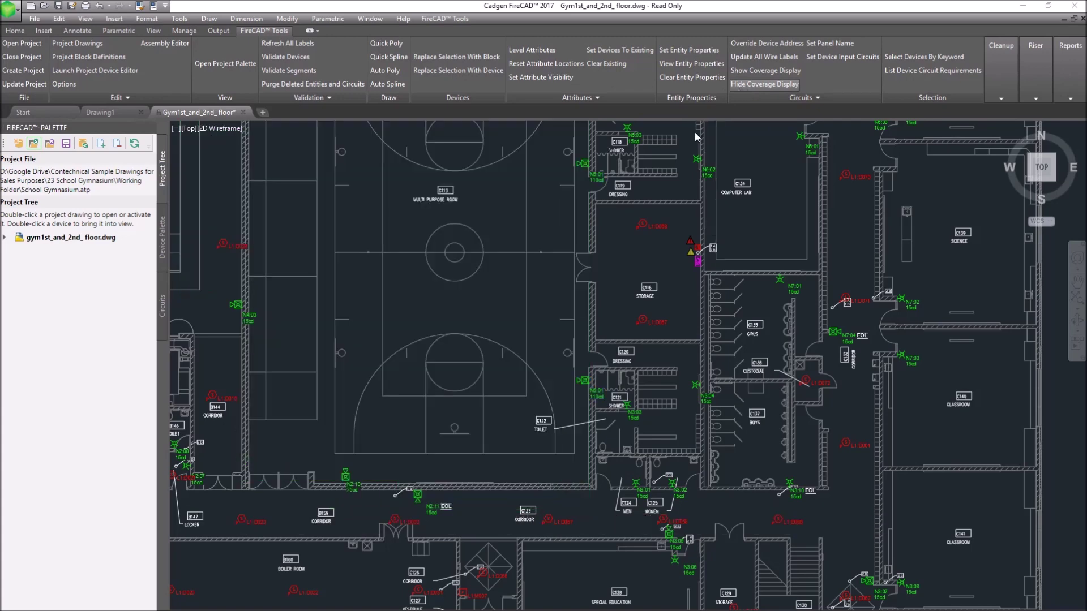
scroll(355, 508, "up", 4)
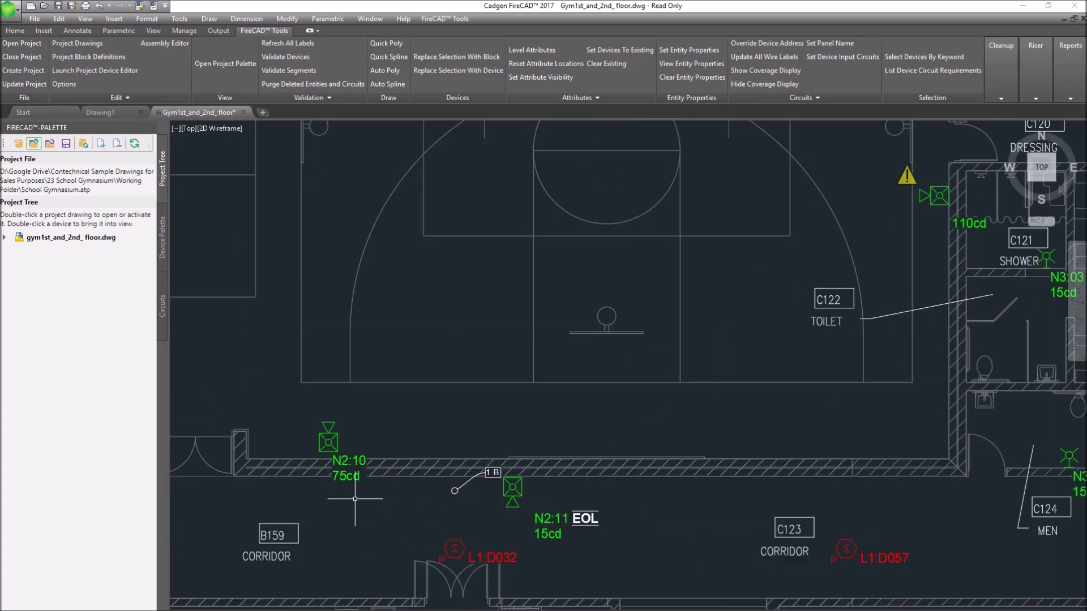
scroll(356, 493, "down", 5)
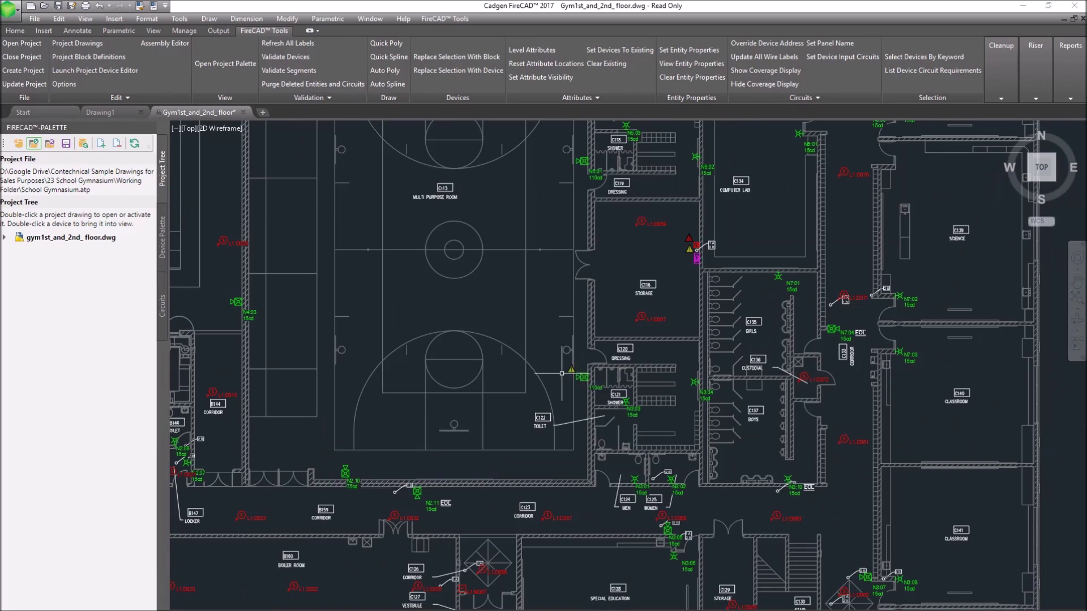
scroll(561, 374, "up", 4)
scroll(562, 374, "up", 3)
middle_click_drag(562, 374, 557, 505)
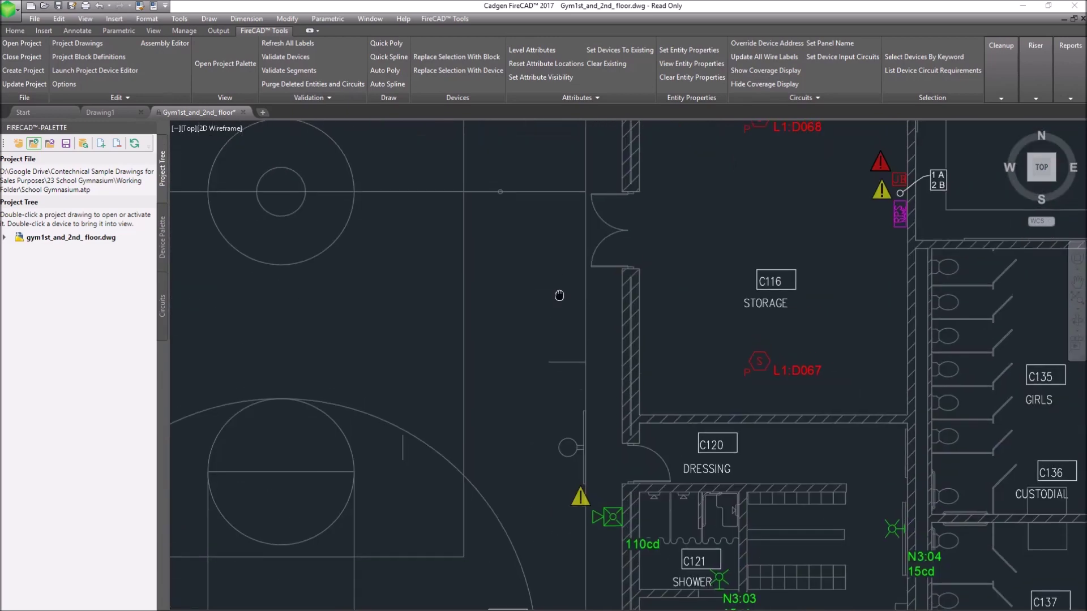
middle_click_drag(561, 283, 561, 463)
middle_click_drag(549, 320, 563, 459)
middle_click_drag(509, 368, 982, 547)
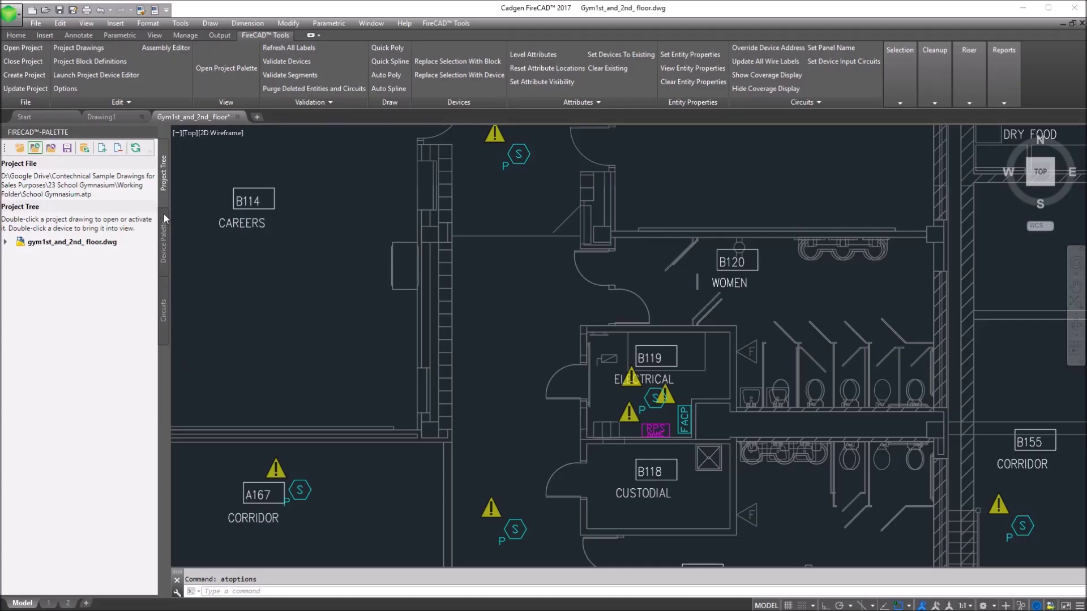
Wire the four smoke detectors around electrical room B119 to circuit FACP-L1, then update all wire labels
left_click(164, 311)
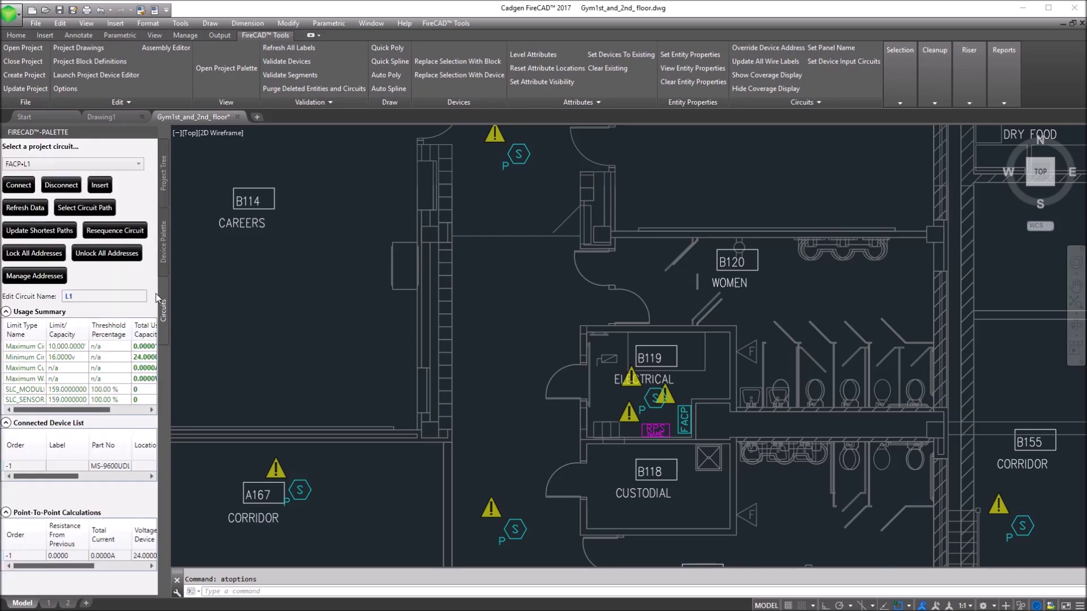
left_click(19, 185)
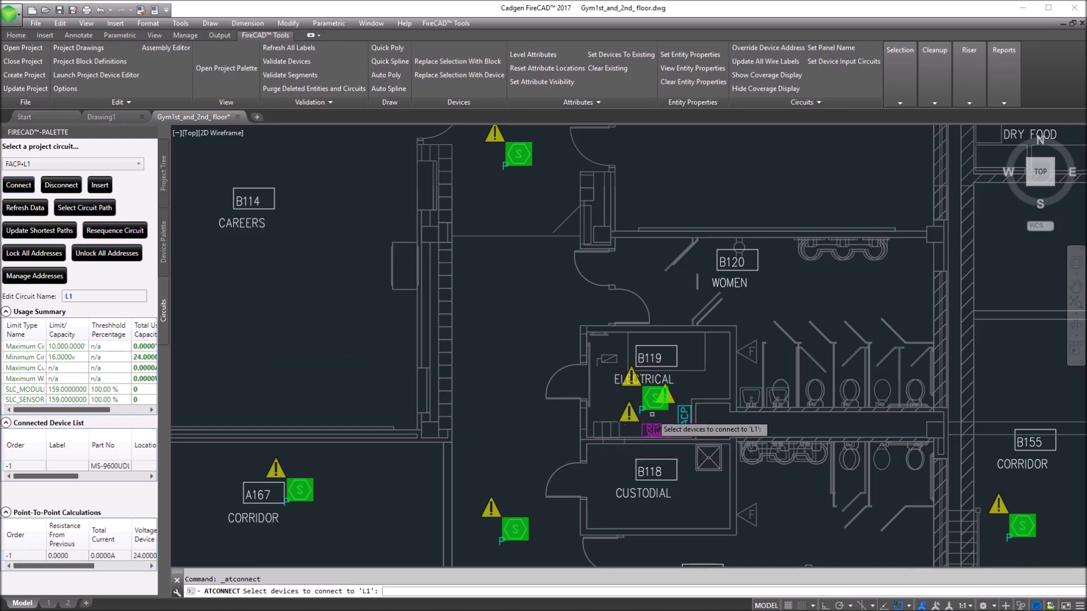
left_click(655, 398)
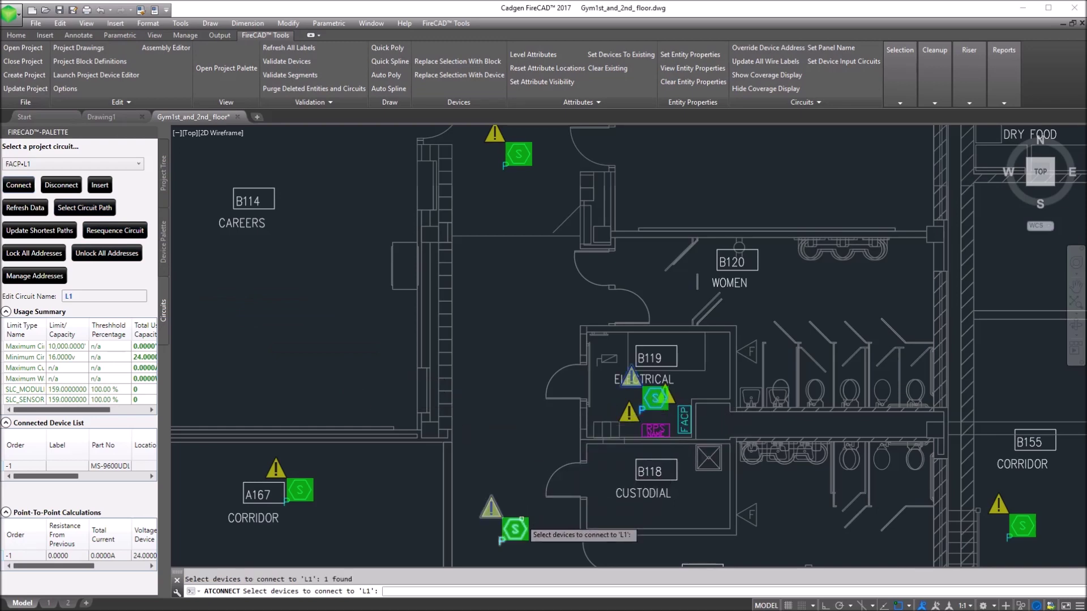
left_click(516, 528)
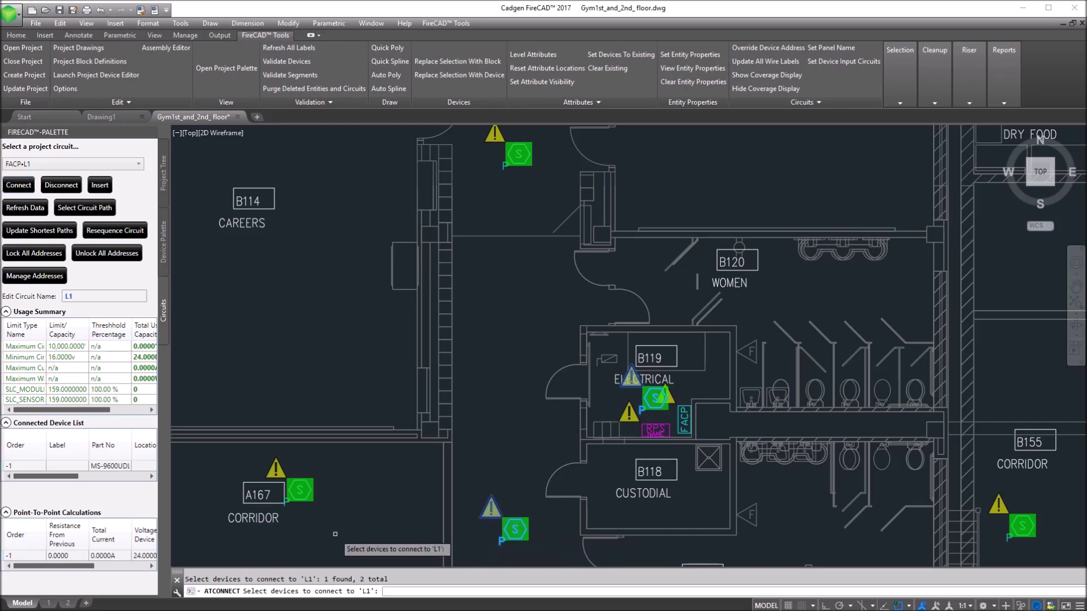
left_click(300, 490)
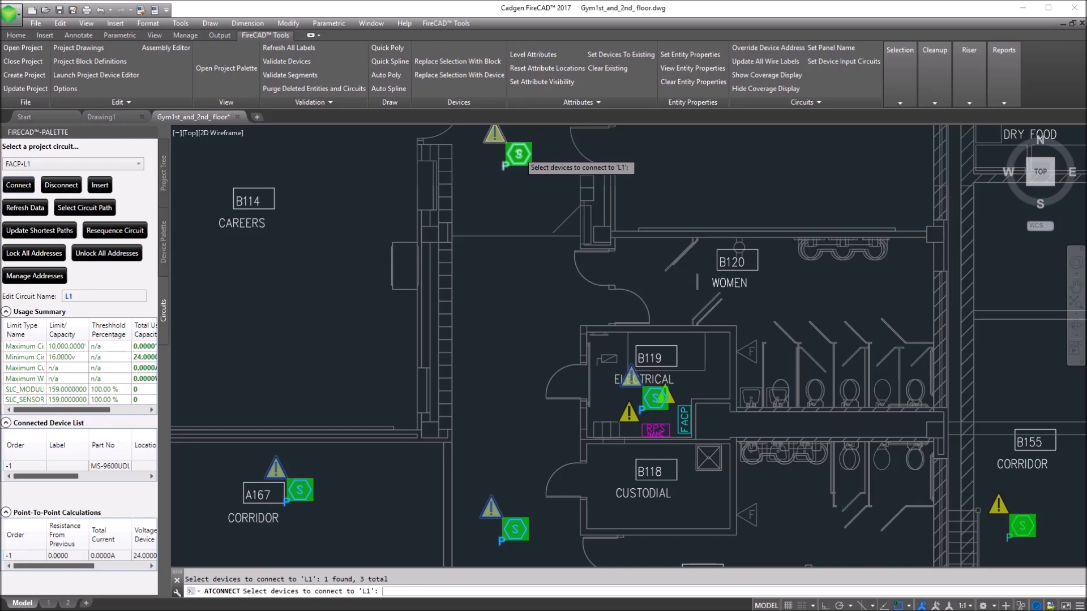
left_click(518, 154)
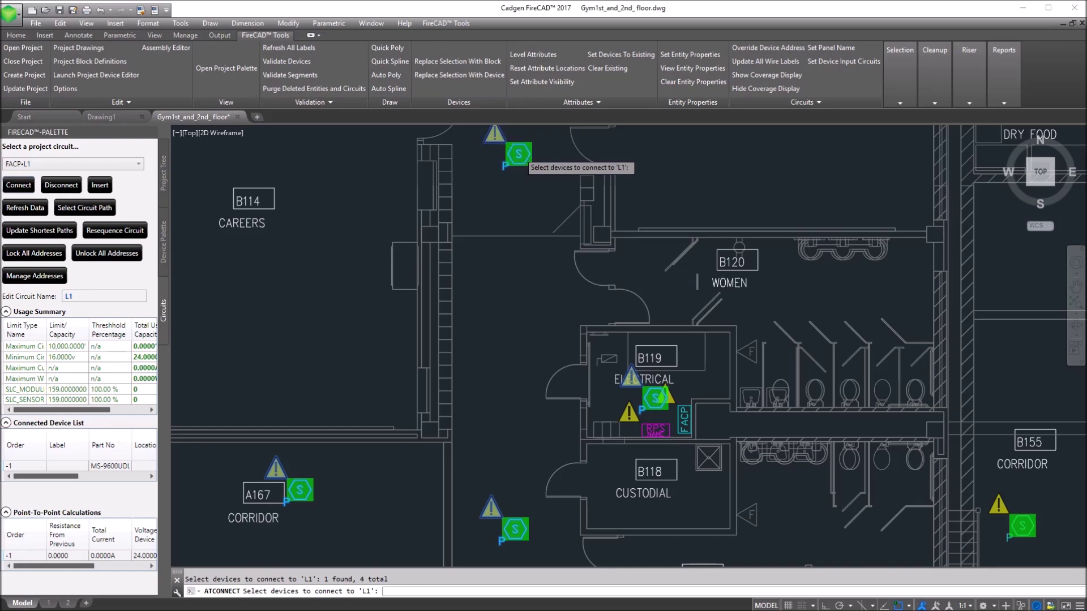
key("Return")
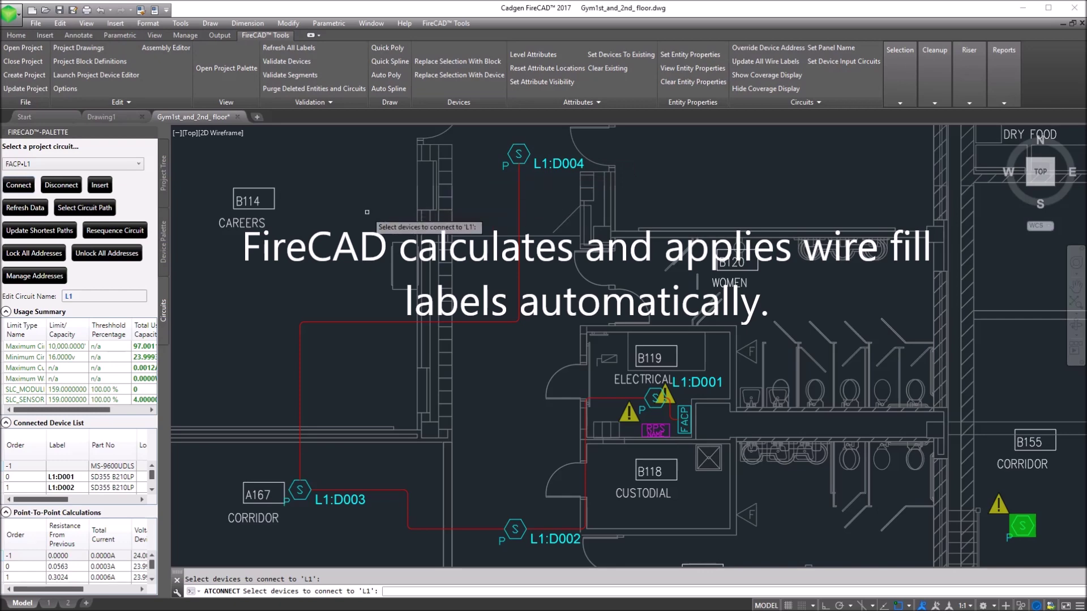
key("Return")
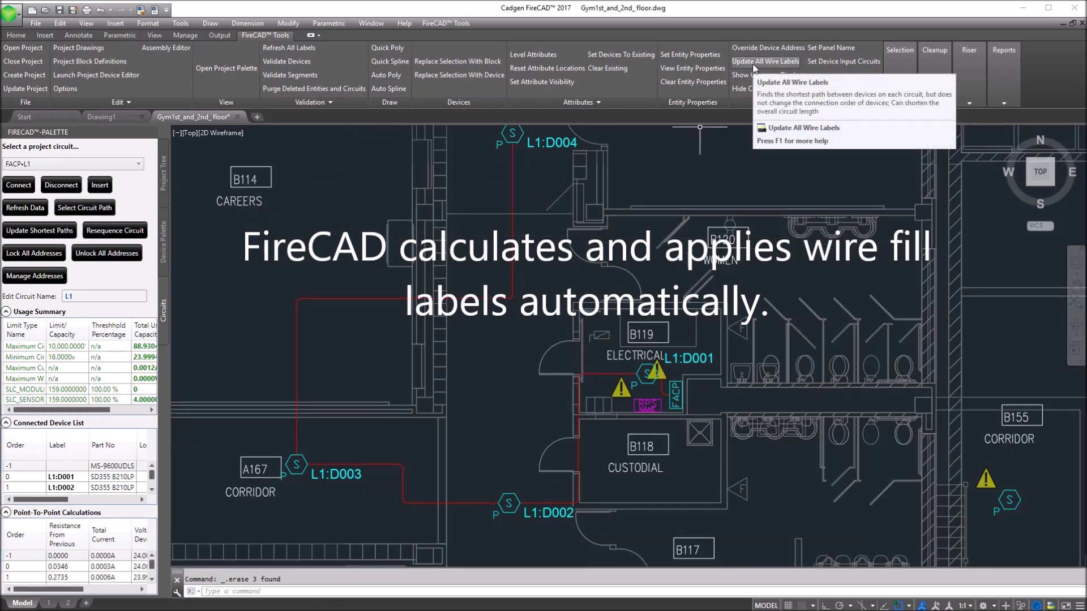
left_click(755, 63)
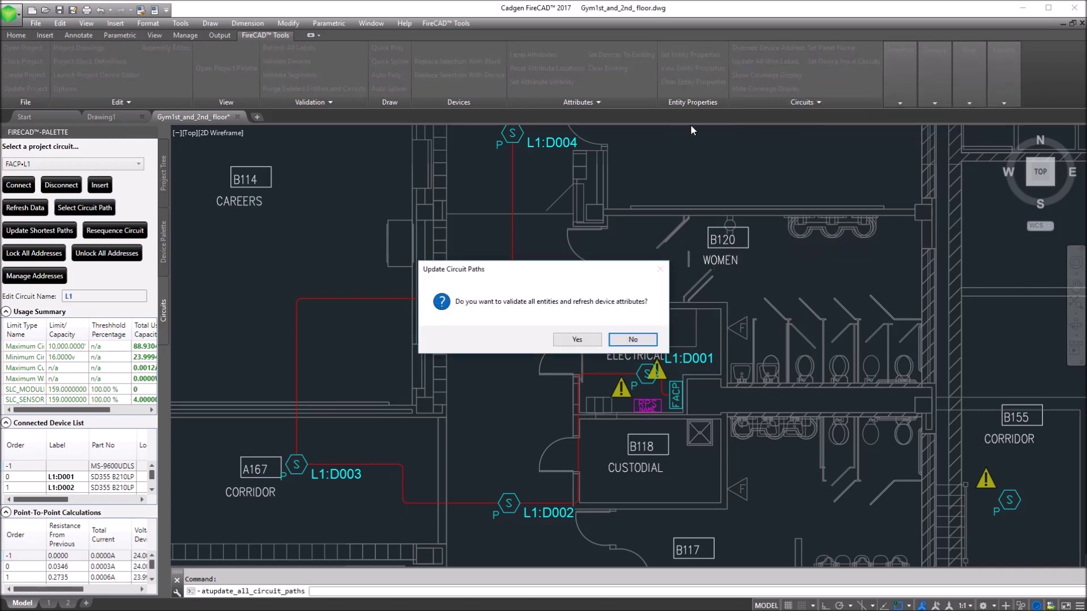
Confirm validating entities in the Update Circuit Paths prompt
left_click(577, 339)
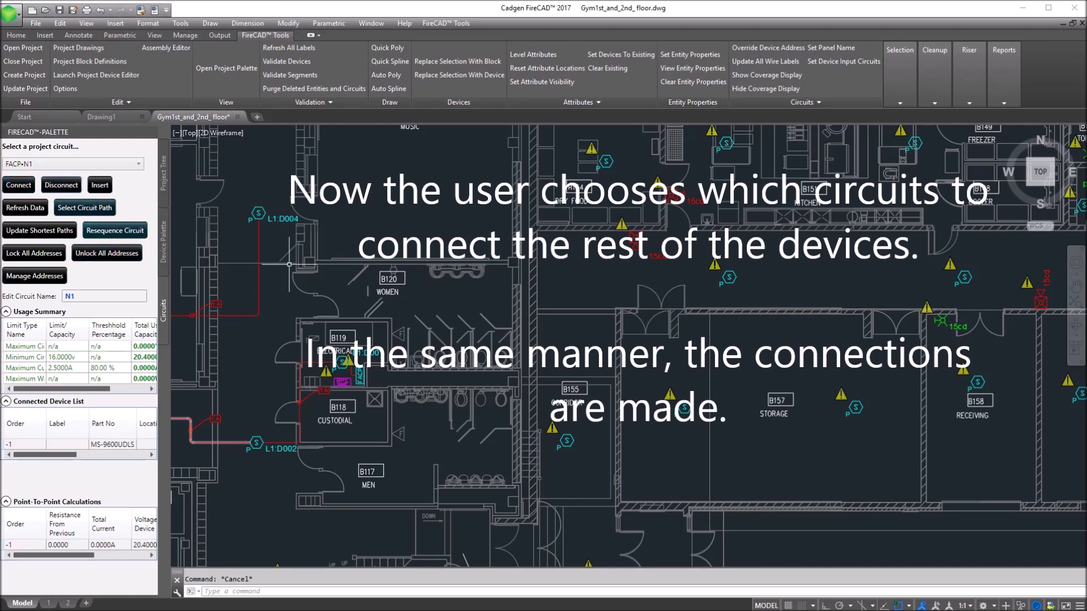
Connect the four strobes by DRY FOOD, the kitchen, receiving room and corridor end to FACP-N1
left_click(29, 186)
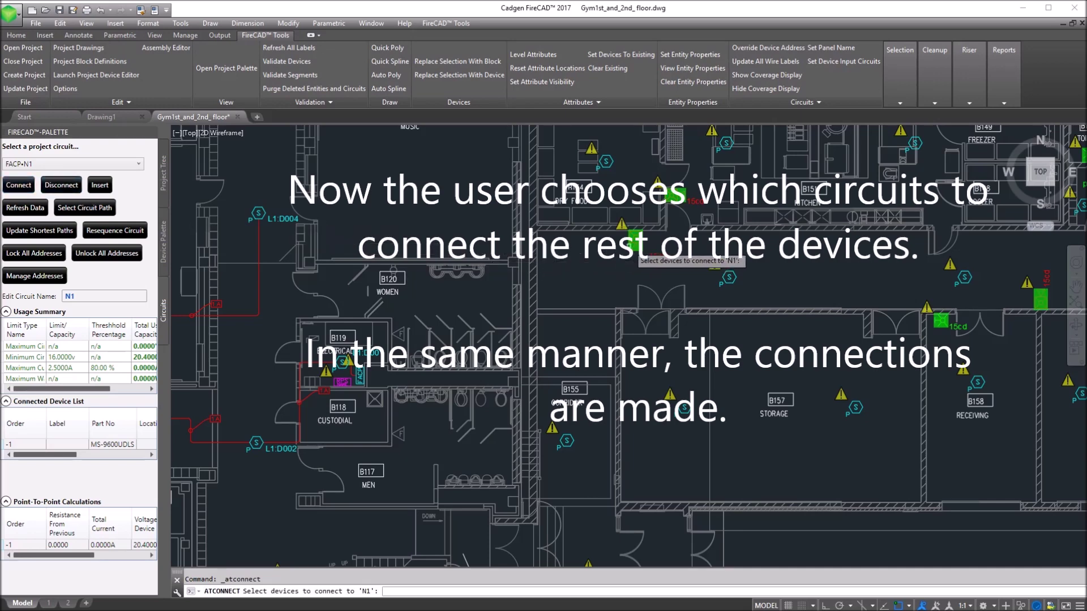
left_click(633, 242)
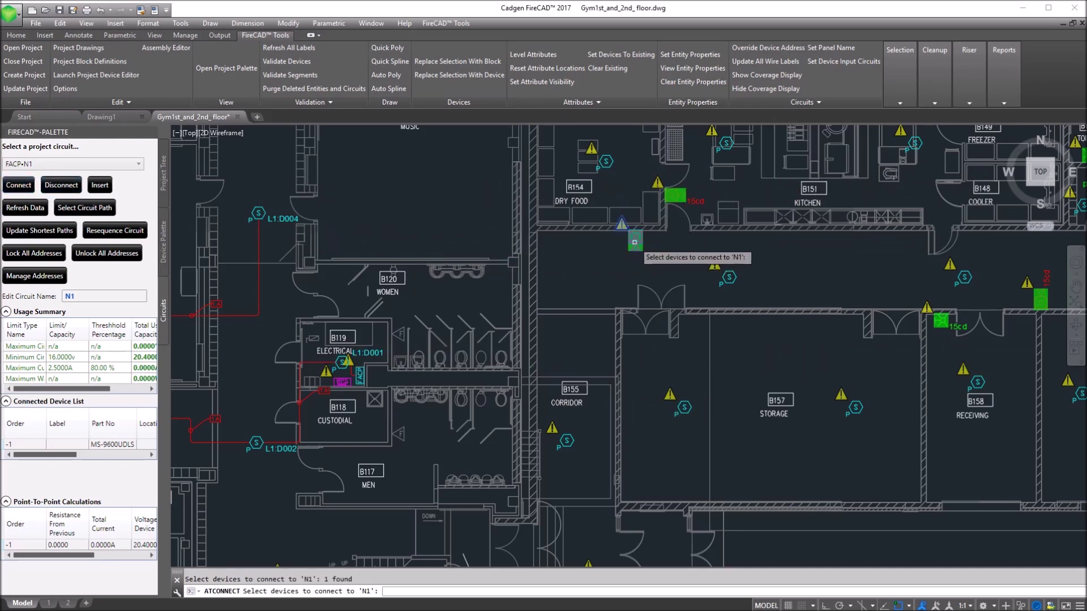
left_click(674, 201)
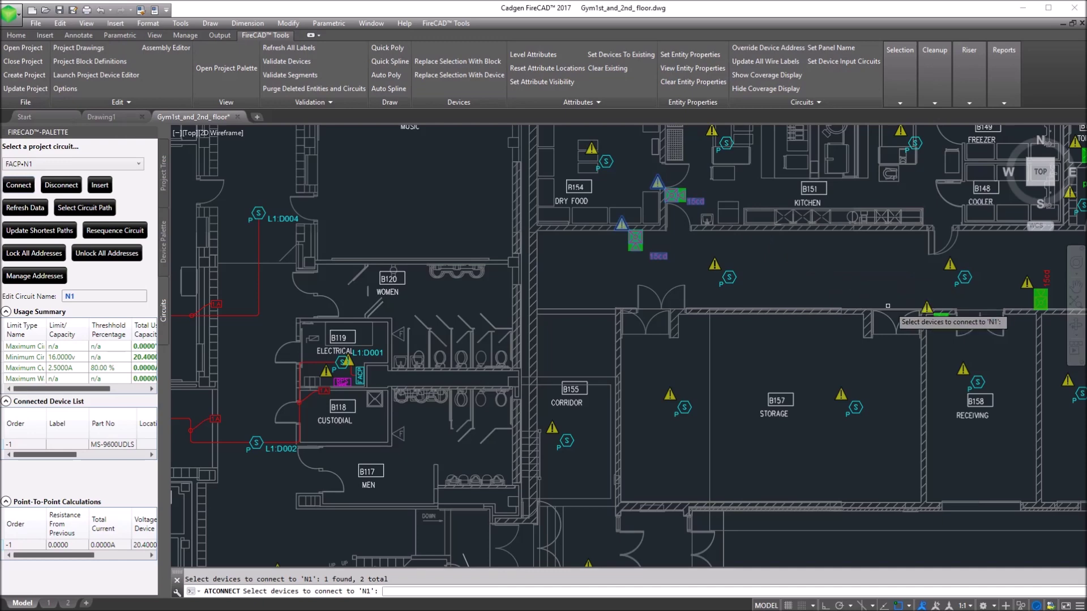
left_click(940, 321)
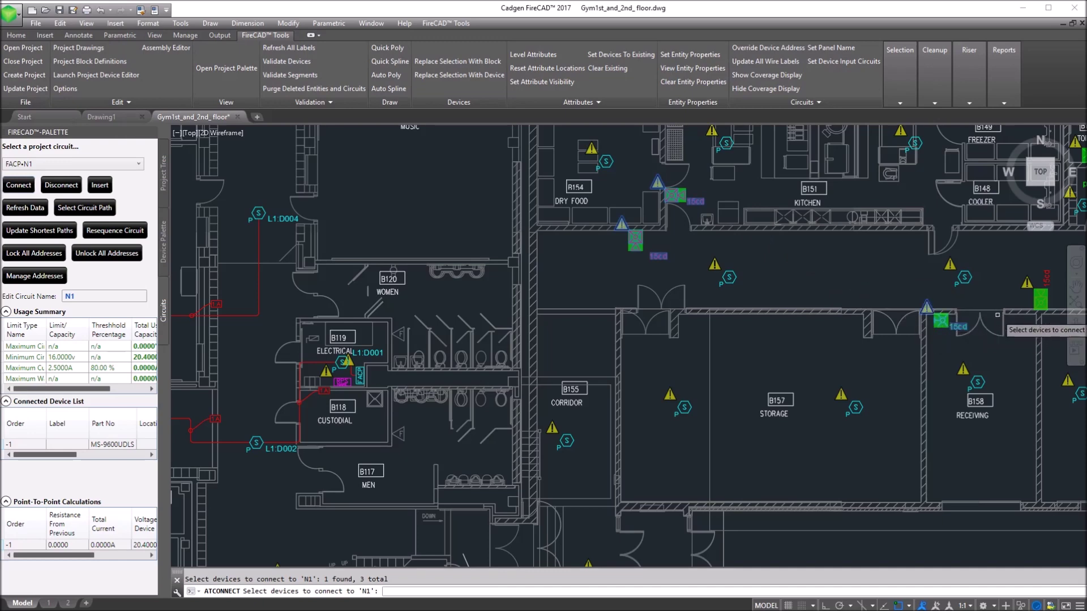
left_click(1038, 302)
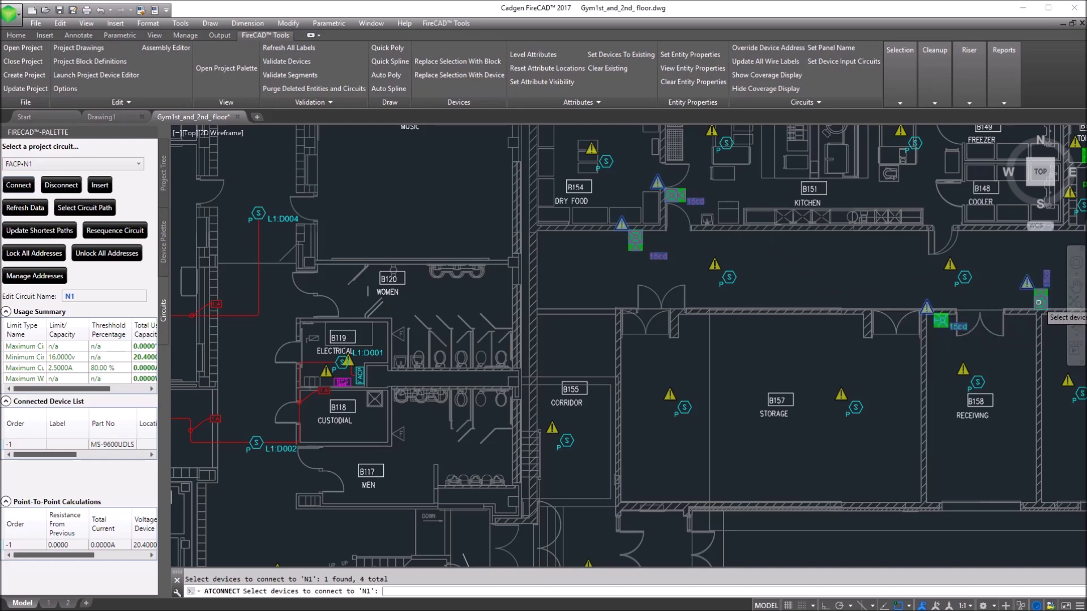
key("Return")
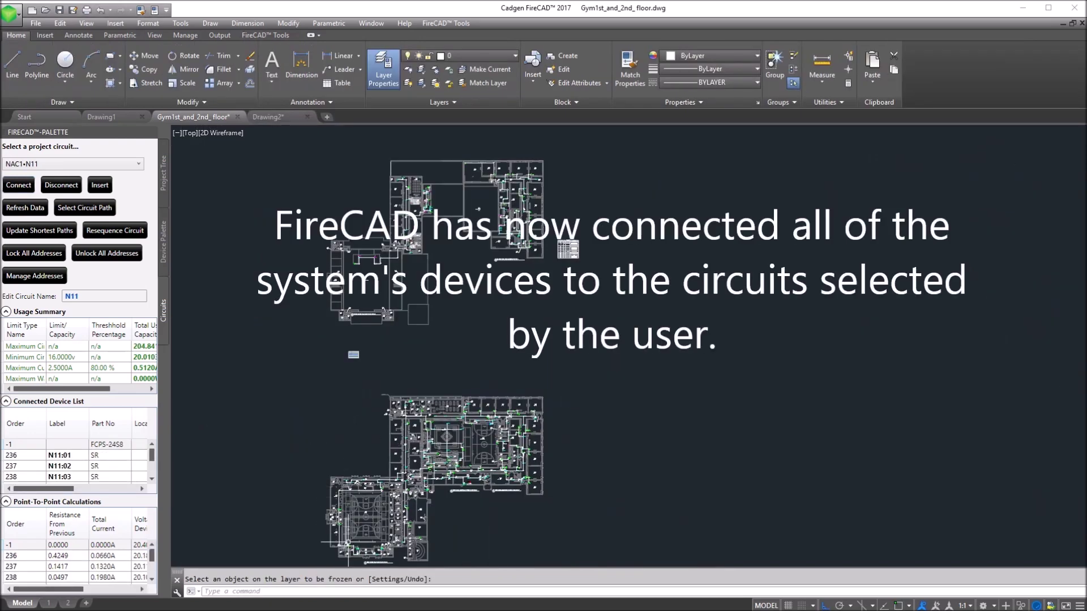
scroll(350, 538, "up", 6)
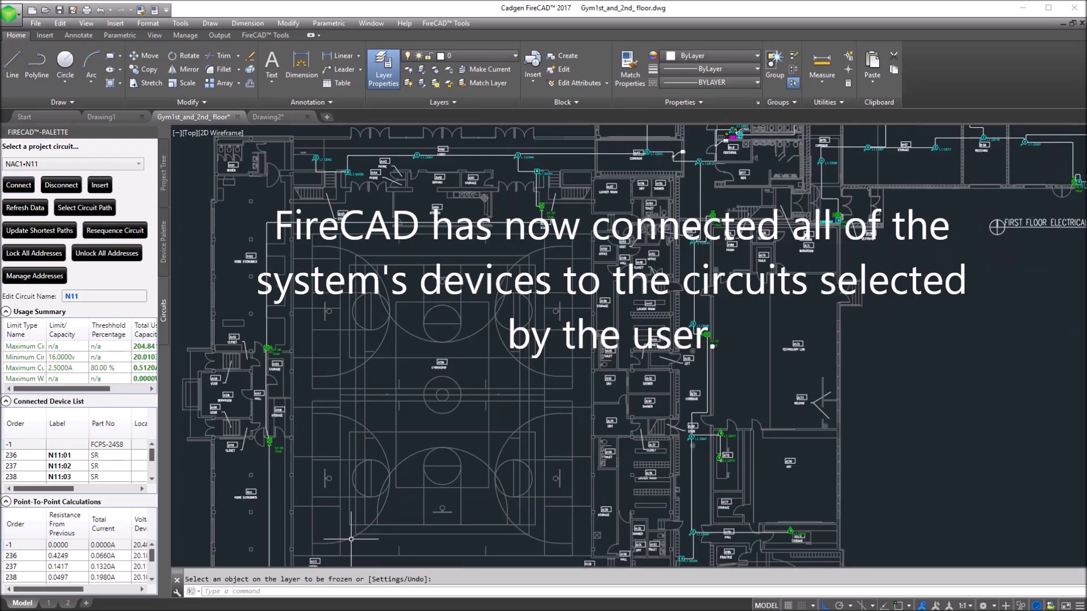
scroll(348, 516, "up", 5)
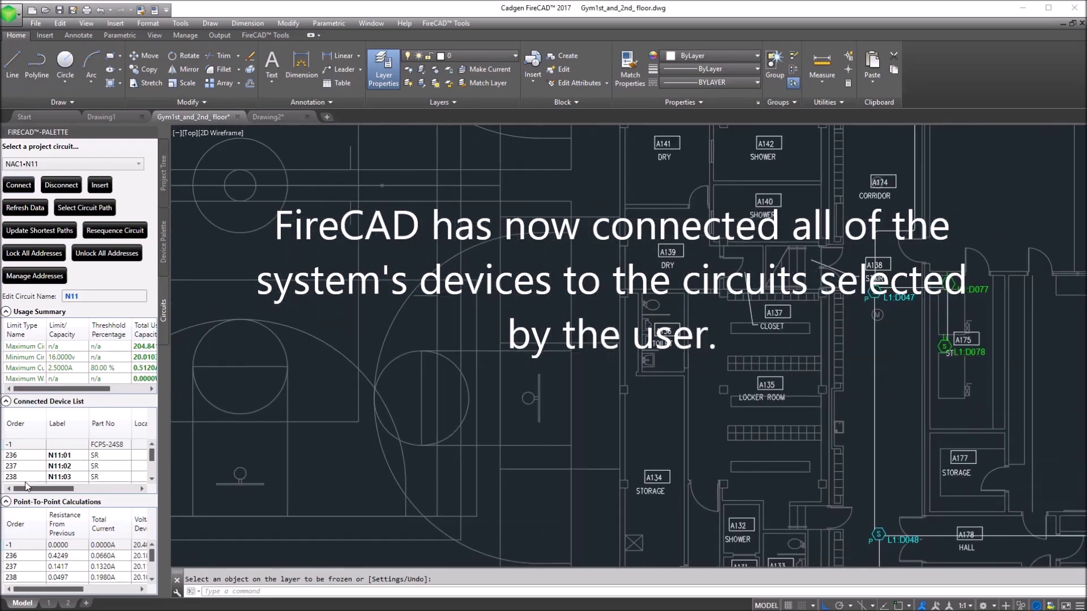
mouse_move(390, 465)
middle_mouse_down()
mouse_move(420, 427)
mouse_move(265, 417)
middle_mouse_up()
middle_click_drag(351, 418, 218, 373)
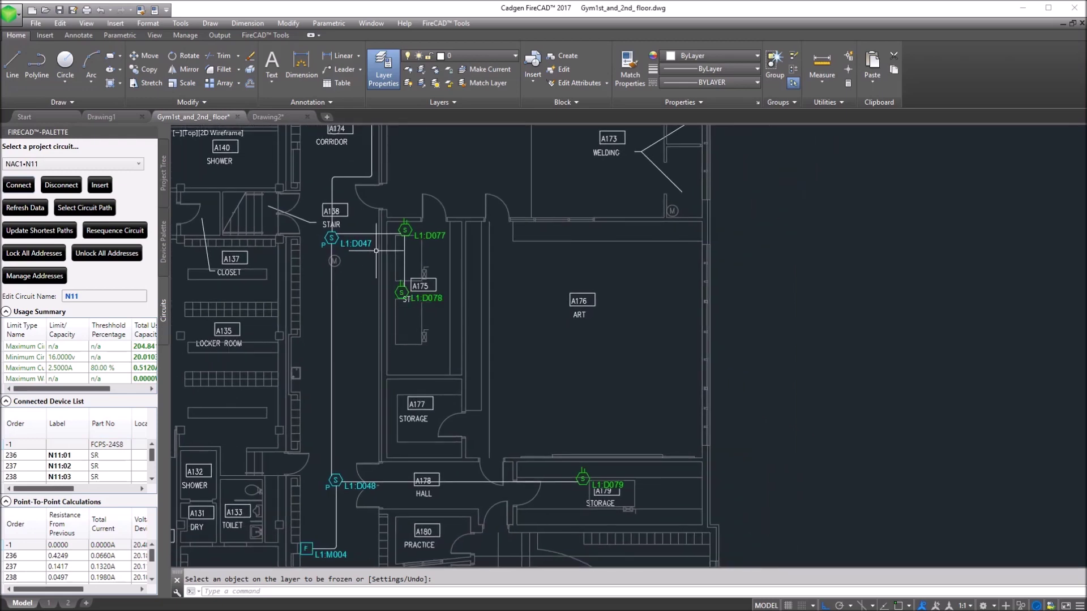
middle_click_drag(354, 273, 360, 440)
middle_click_drag(351, 274, 350, 467)
middle_click_drag(346, 272, 304, 487)
scroll(642, 288, "up", 8)
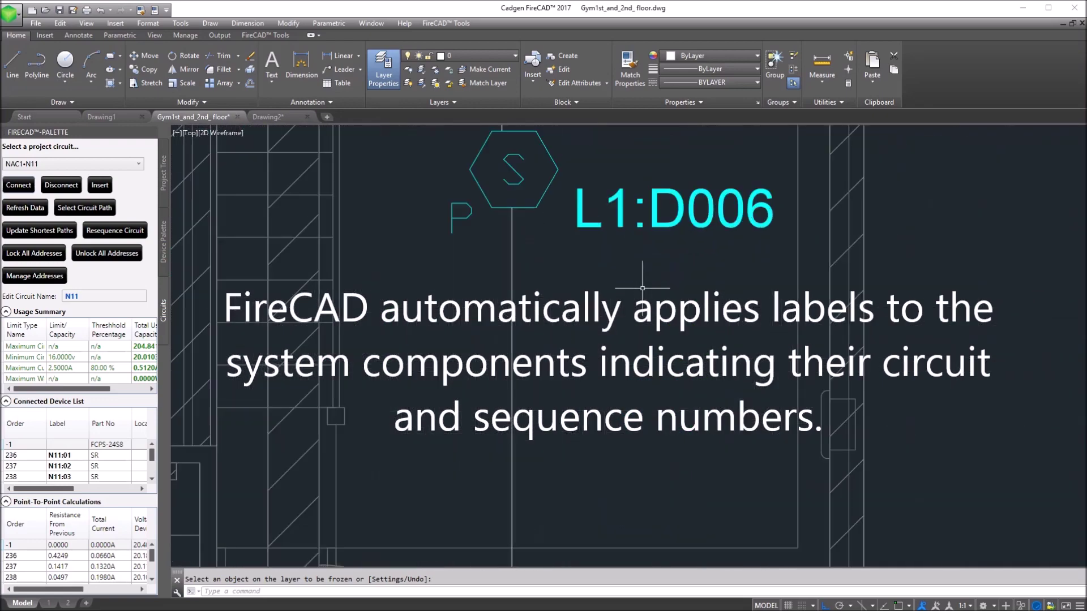
mouse_move(641, 288)
middle_mouse_down()
mouse_move(213, 534)
mouse_move(218, 498)
middle_mouse_up()
mouse_move(574, 356)
middle_mouse_down()
mouse_move(260, 478)
mouse_move(180, 532)
middle_mouse_up()
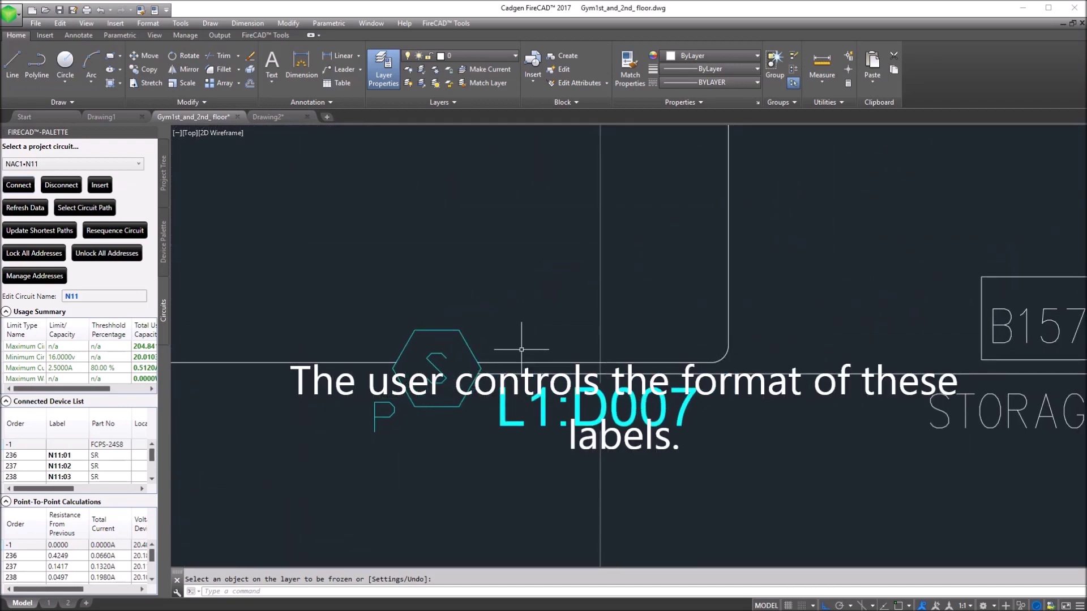
middle_click_drag(521, 347, 316, 552)
scroll(356, 517, "down", 4)
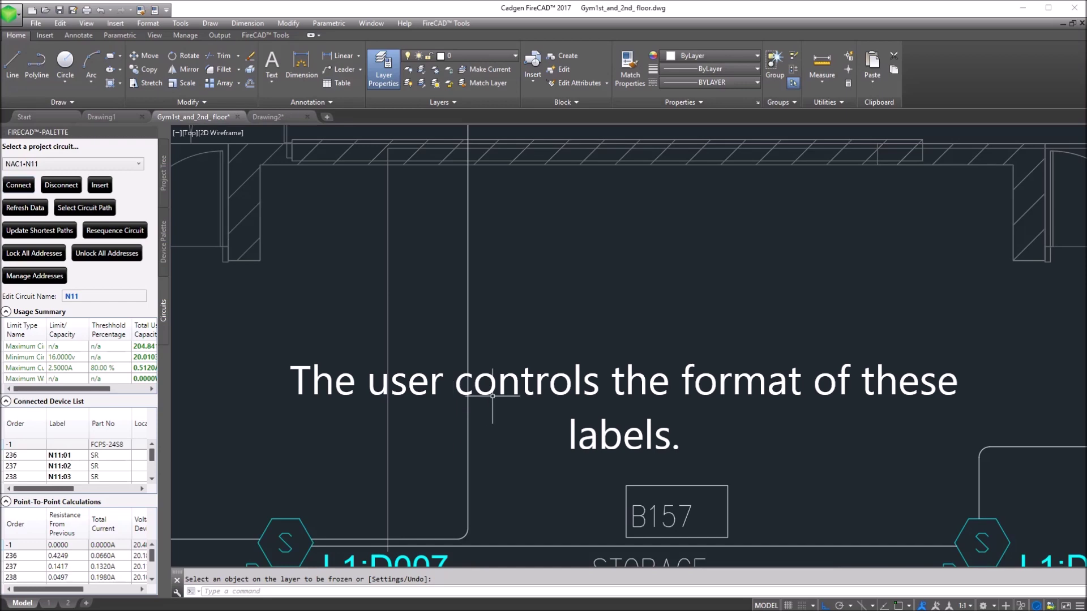
middle_click_drag(454, 405, 170, 453)
mouse_move(528, 413)
middle_mouse_down()
mouse_move(506, 417)
mouse_move(299, 344)
mouse_move(173, 325)
middle_mouse_up()
mouse_move(736, 283)
middle_mouse_down()
mouse_move(590, 241)
mouse_move(474, 424)
mouse_move(535, 418)
middle_mouse_up()
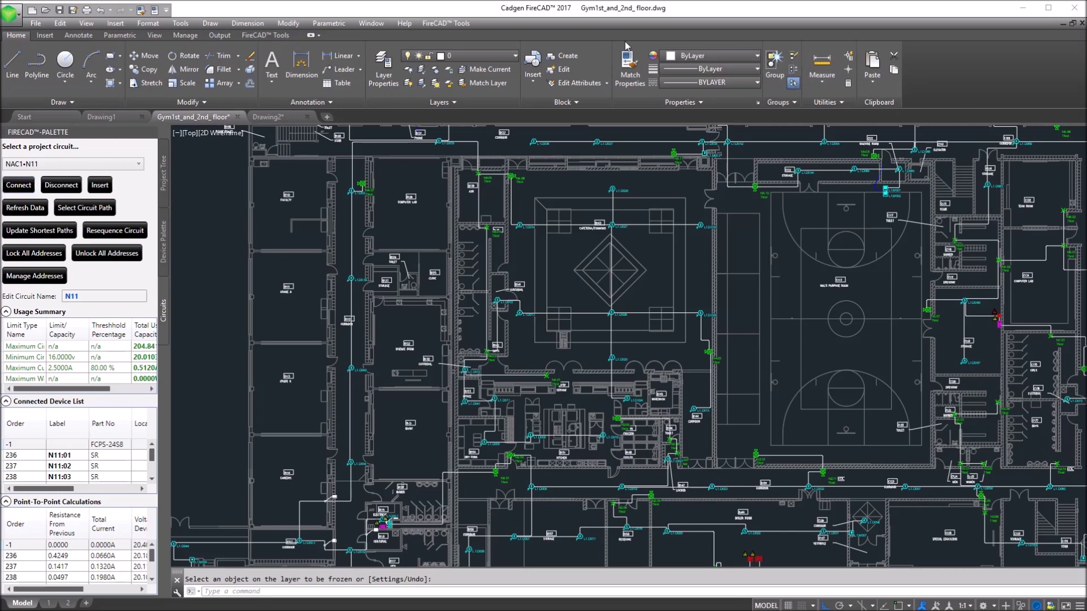
Generate the Point-To-Point Voltage Drop reports from FireCAD Tools > Reports
left_click(263, 36)
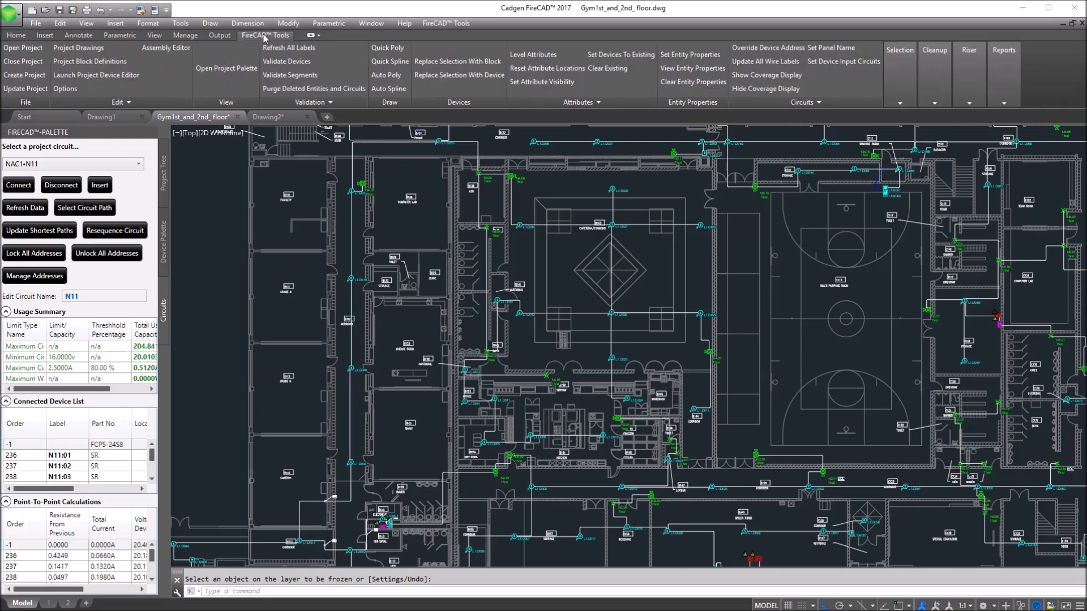
mouse_move(1016, 106)
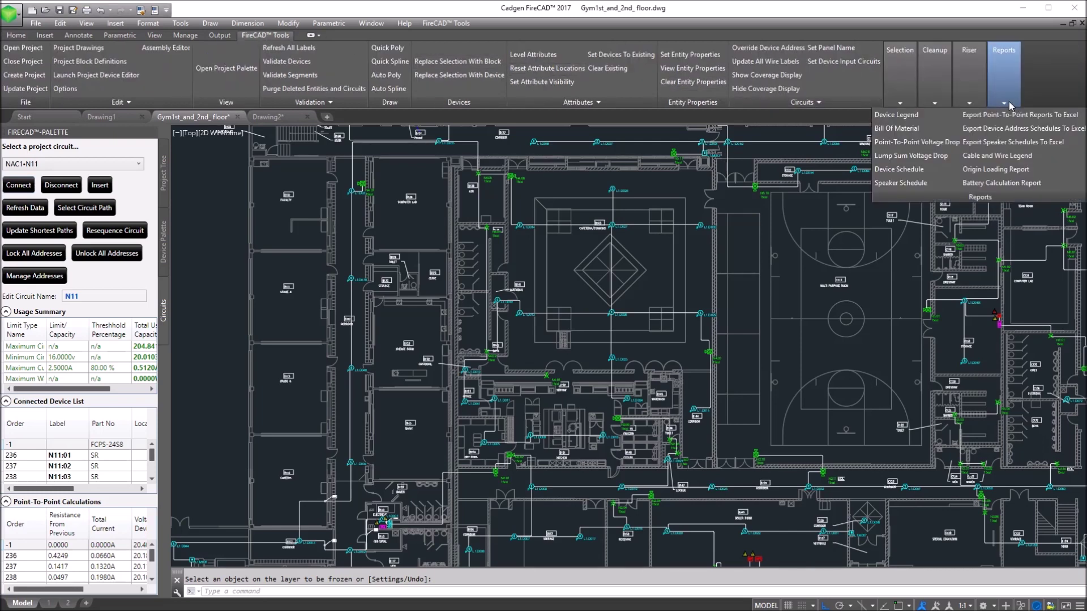
left_click(897, 142)
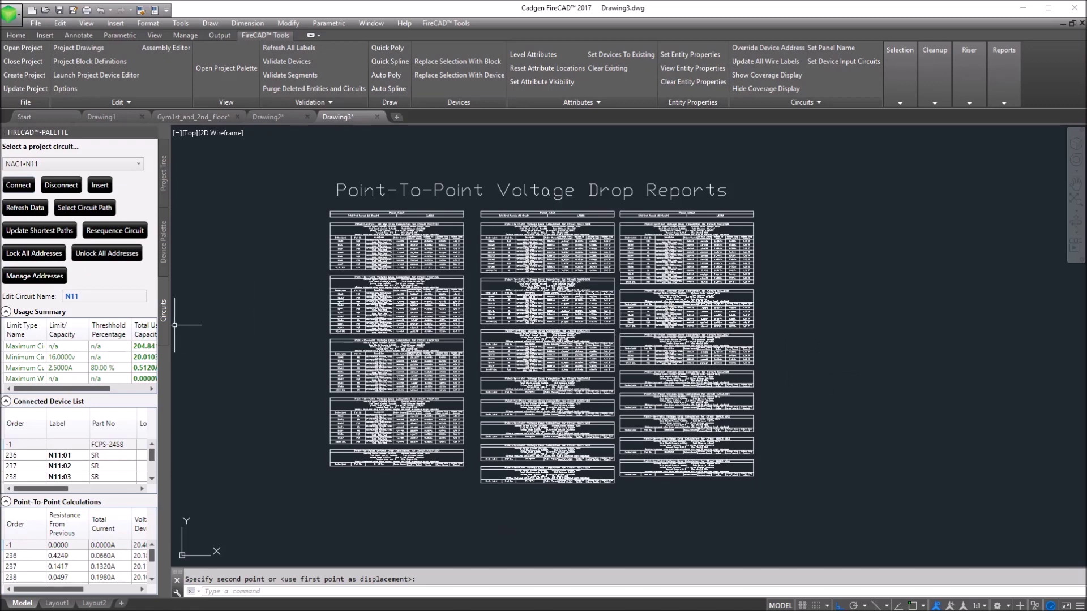
Back on the school floor-plan drawing, generate the Battery Calculation Report
left_click(193, 117)
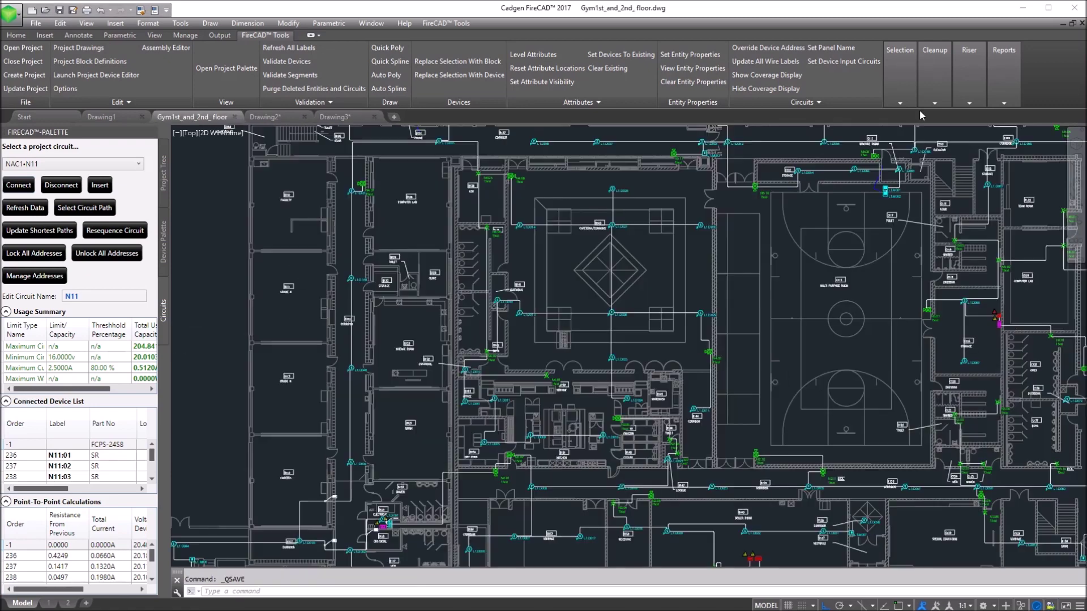
left_click(1003, 105)
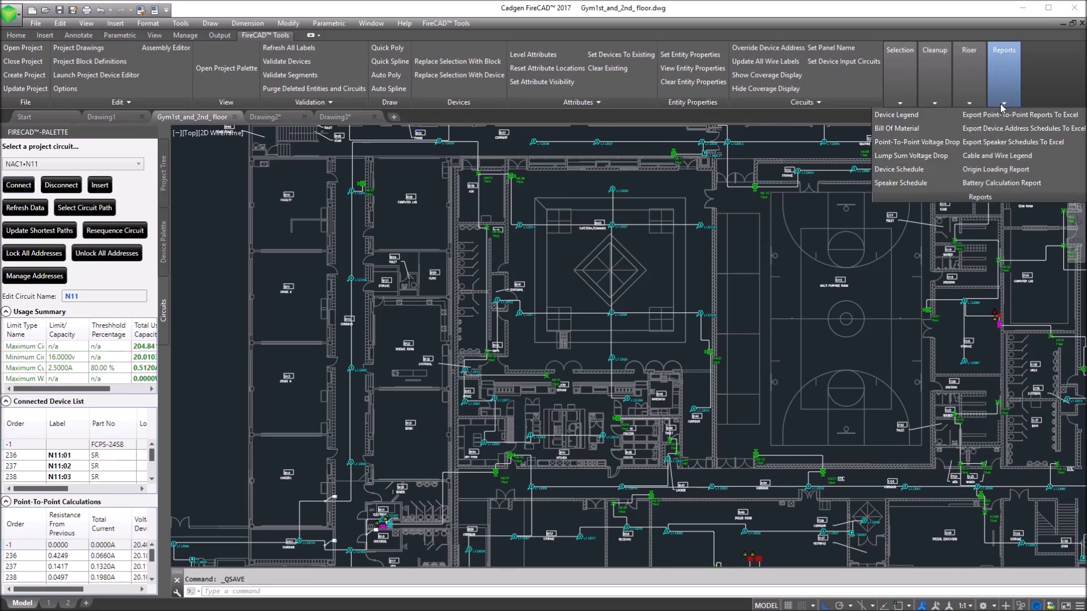
left_click(998, 182)
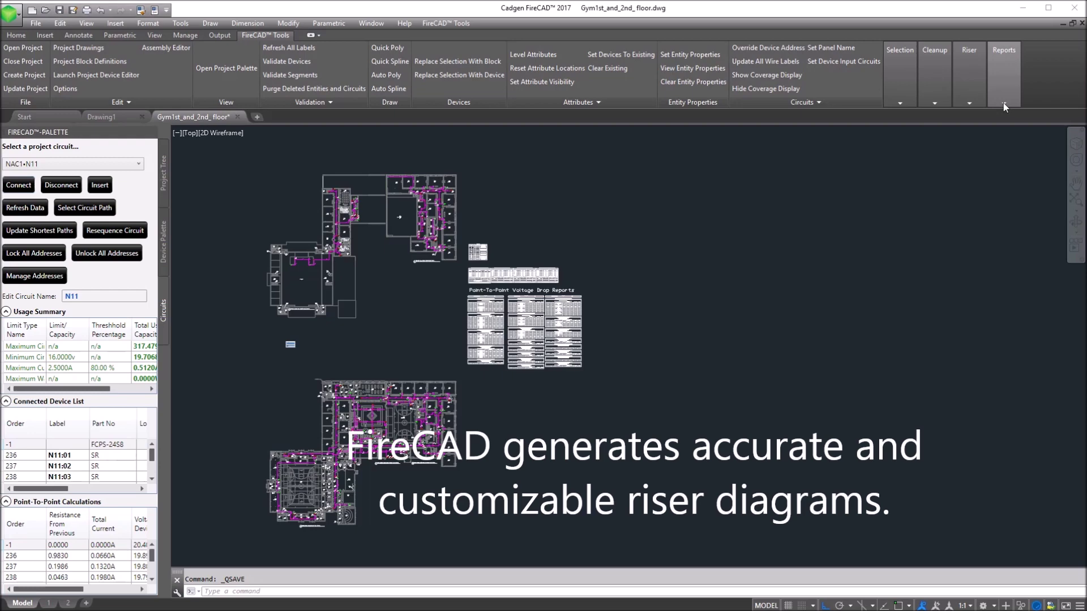
Create a riser diagram using the default Riser Options
left_click(970, 103)
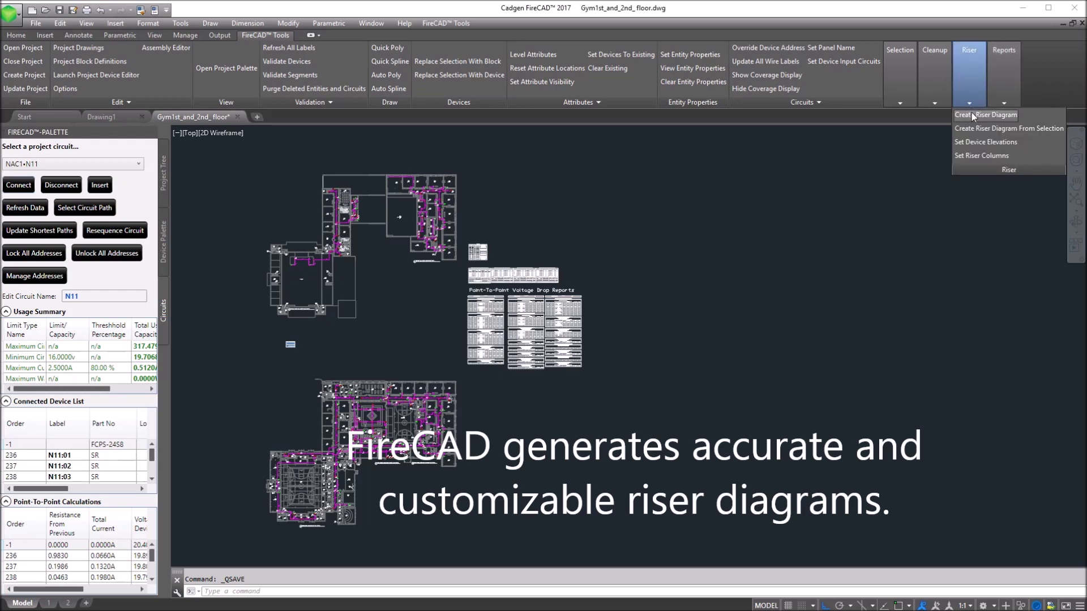
left_click(970, 111)
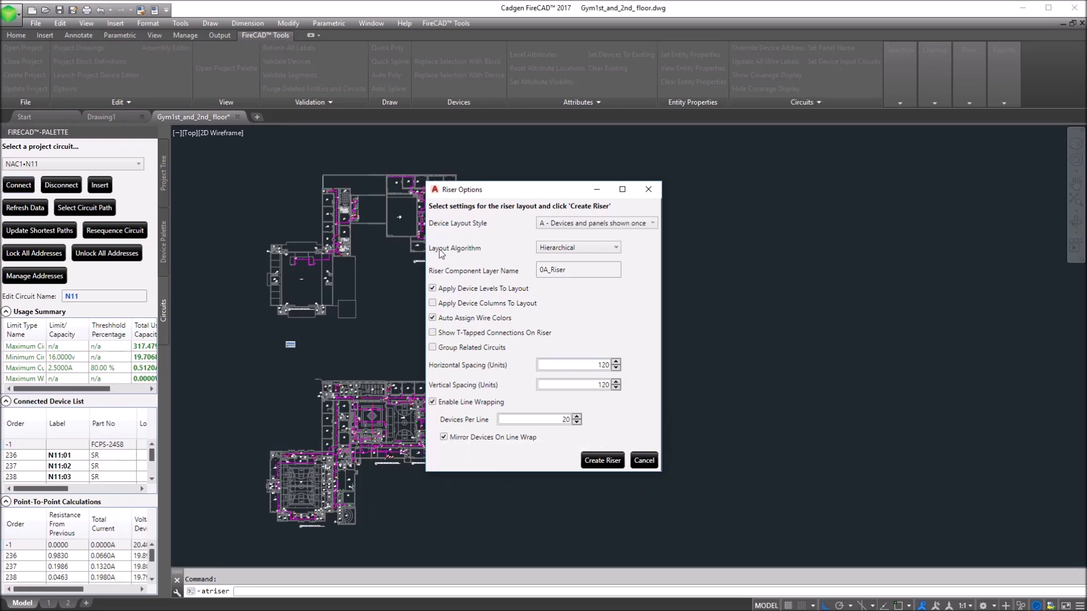
left_click(602, 460)
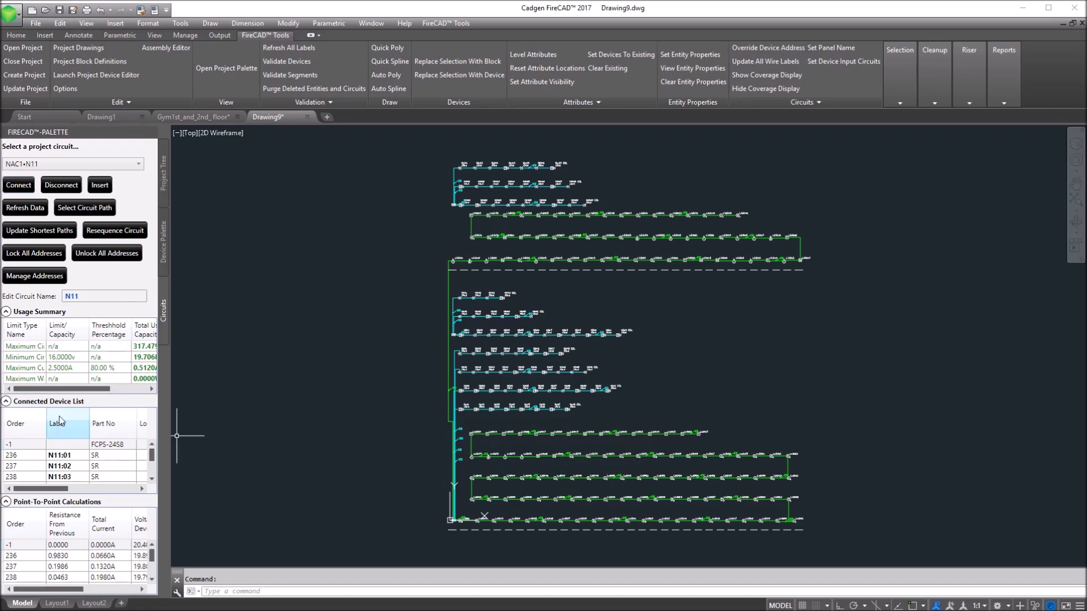
key("ctrl+Tab")
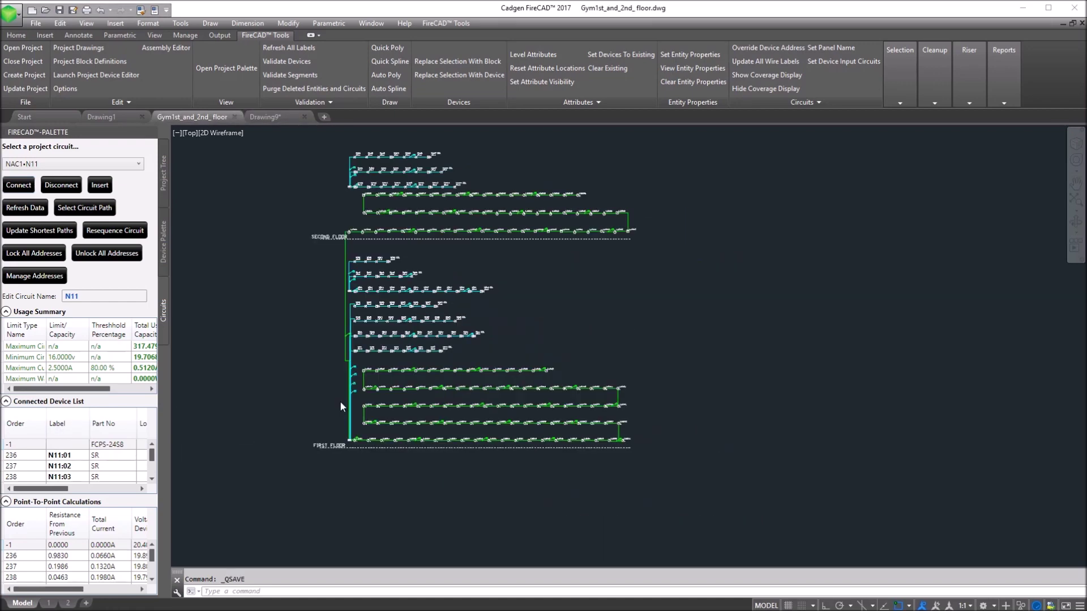
scroll(337, 409, "up", 6)
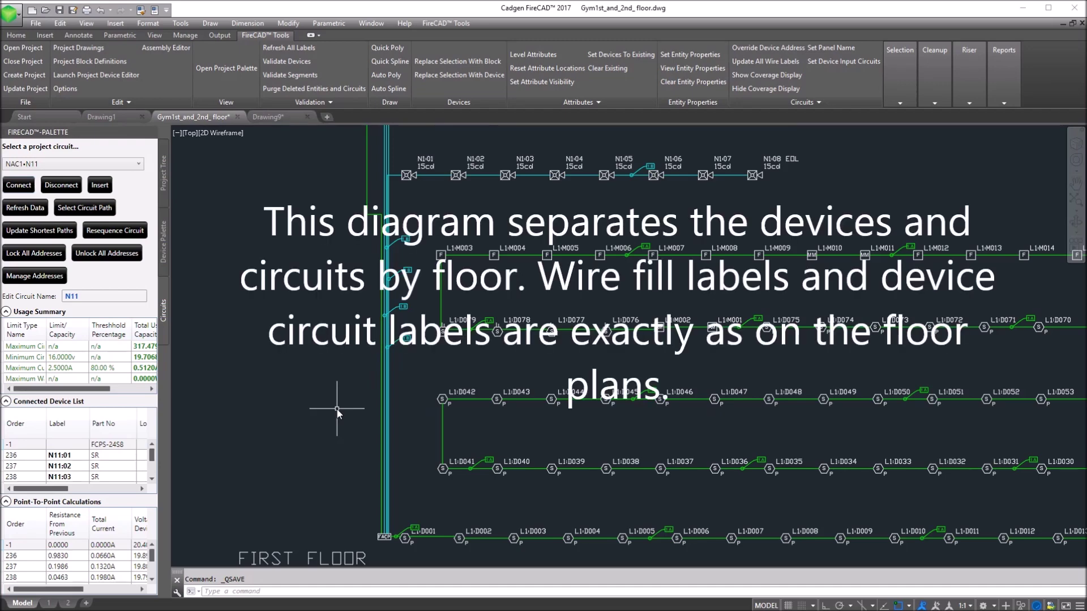
mouse_move(346, 353)
middle_mouse_down()
mouse_move(372, 255)
mouse_move(354, 351)
middle_mouse_up()
middle_click_drag(340, 271, 319, 378)
middle_click_drag(318, 300, 315, 453)
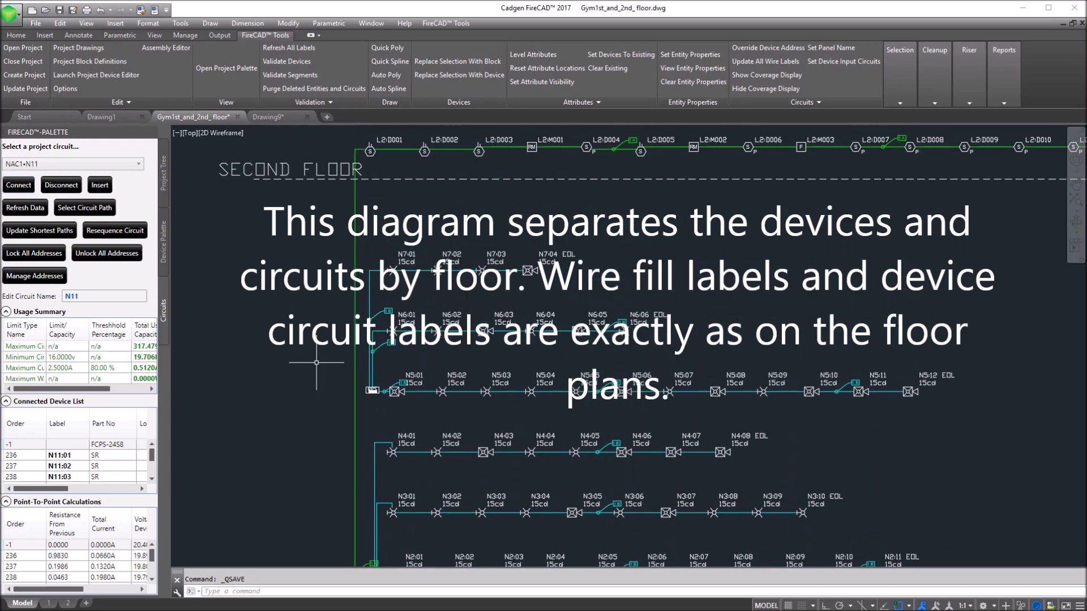
middle_click_drag(315, 367, 311, 463)
middle_click_drag(311, 380, 306, 430)
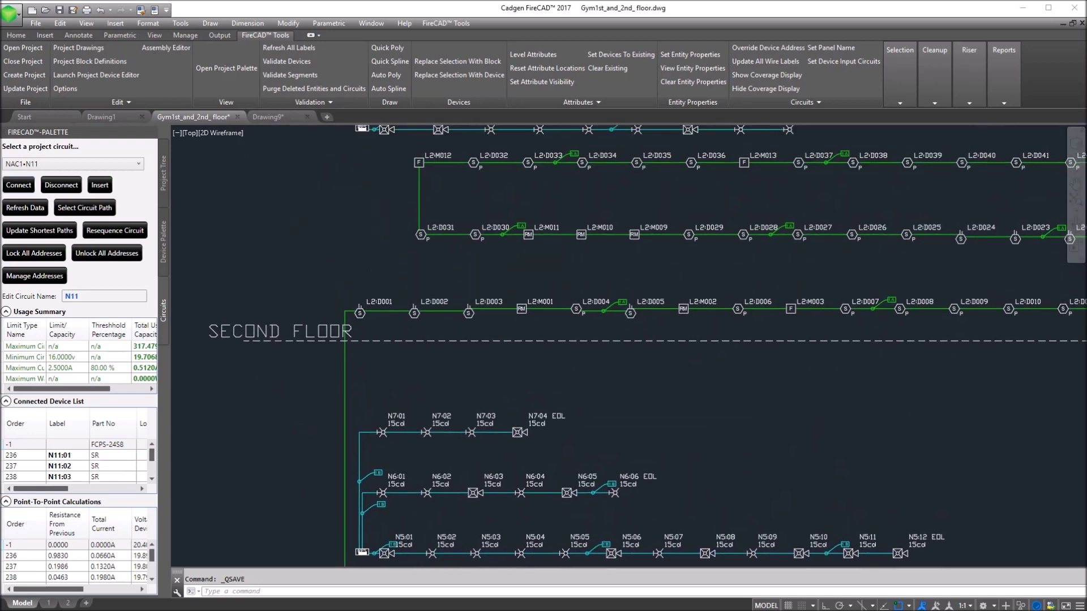
scroll(500, 244, "up", 4)
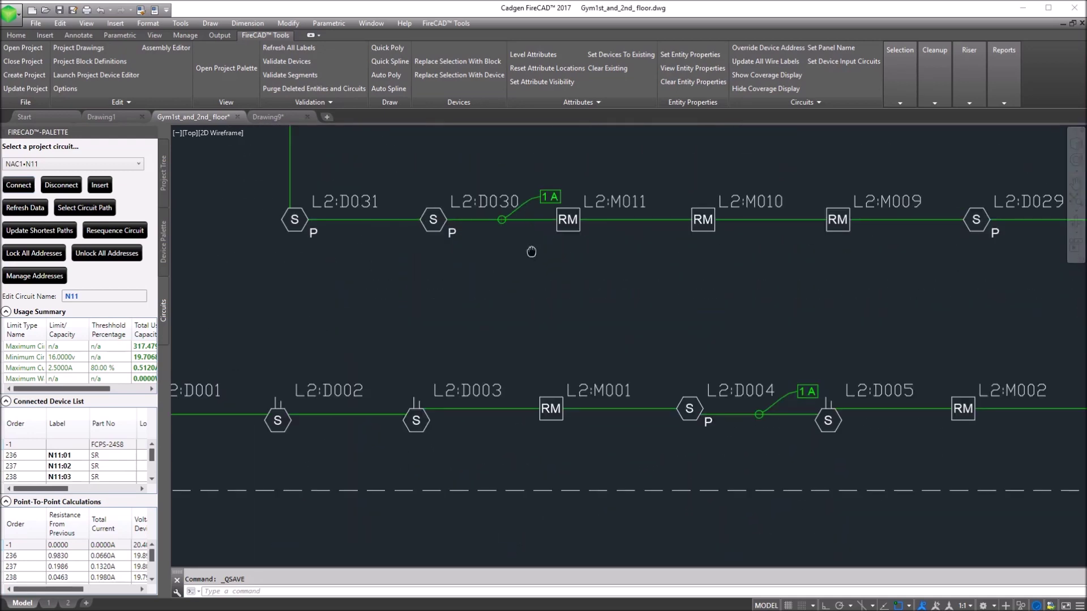
middle_click_drag(532, 247, 425, 295)
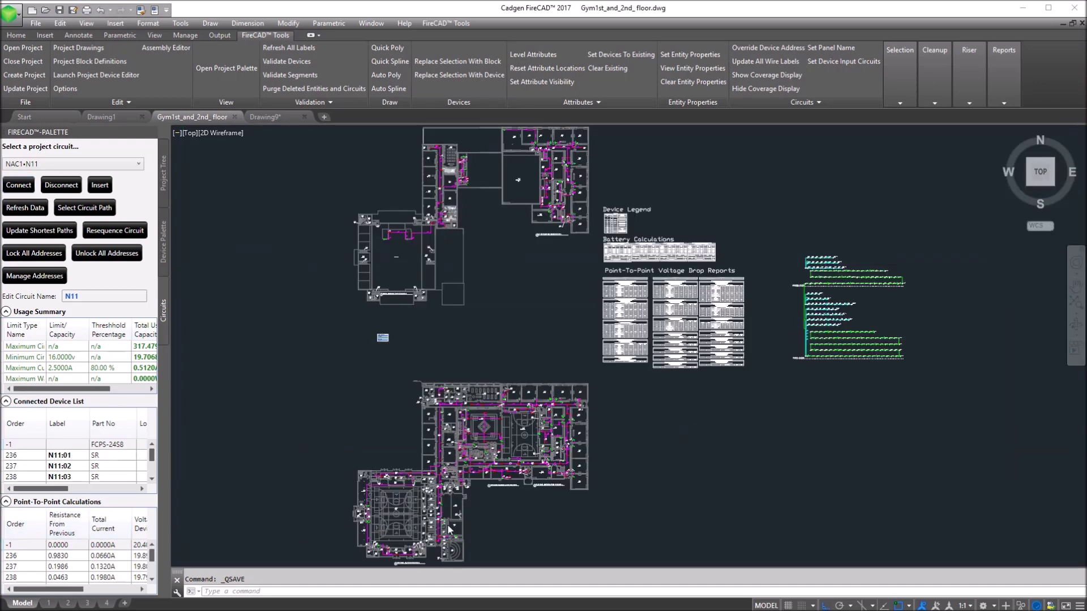
mouse_move(48, 604)
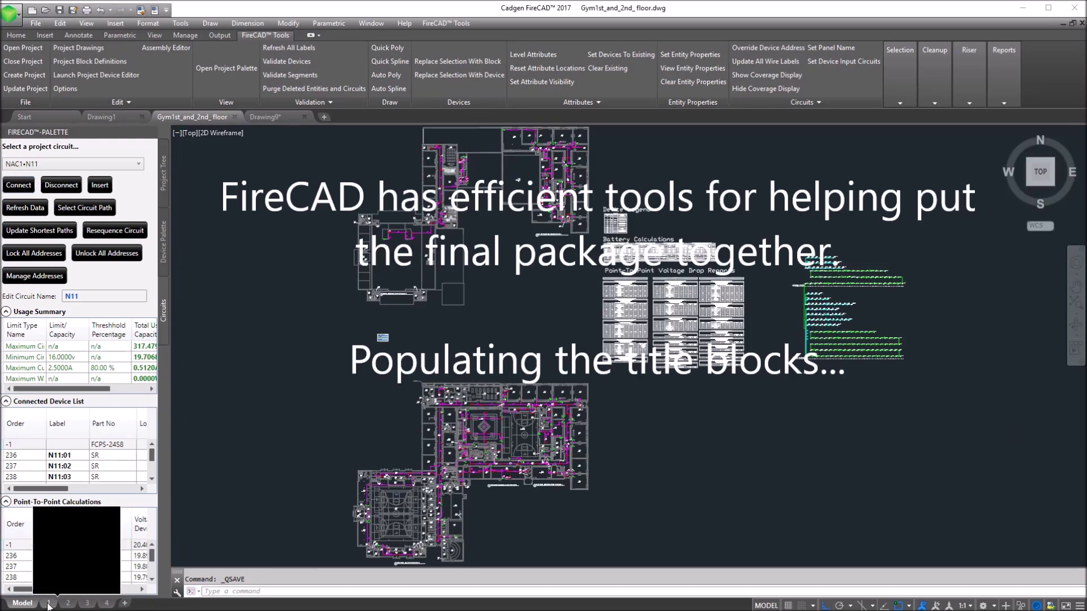
Switch to layout sheet 1 and inspect the title block's Designed/Drawn/Approved, logo and sheet reference fields
left_click(48, 604)
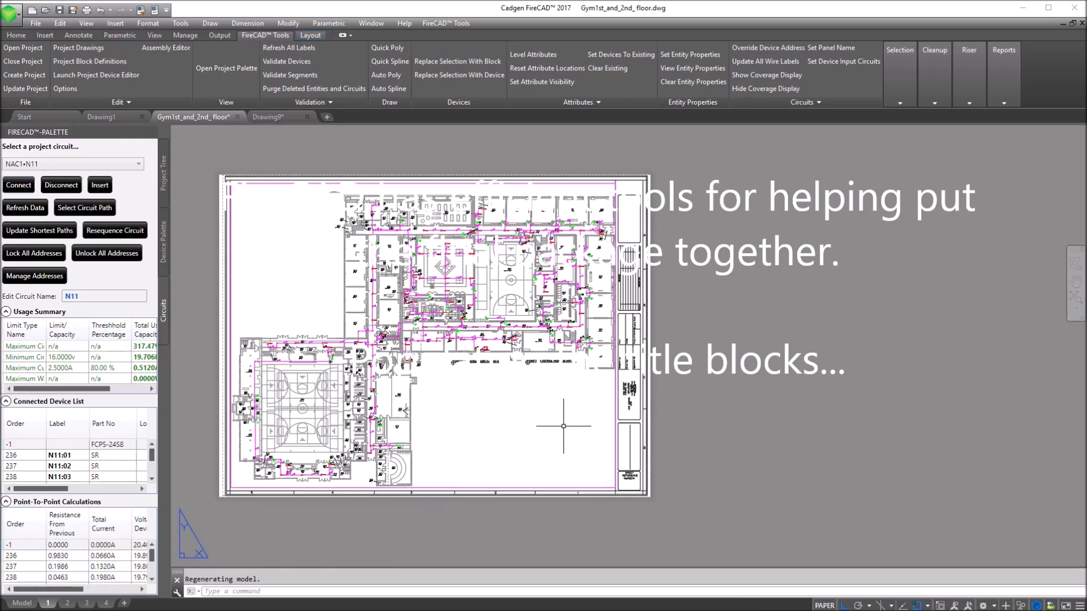
scroll(642, 413, "up", 10)
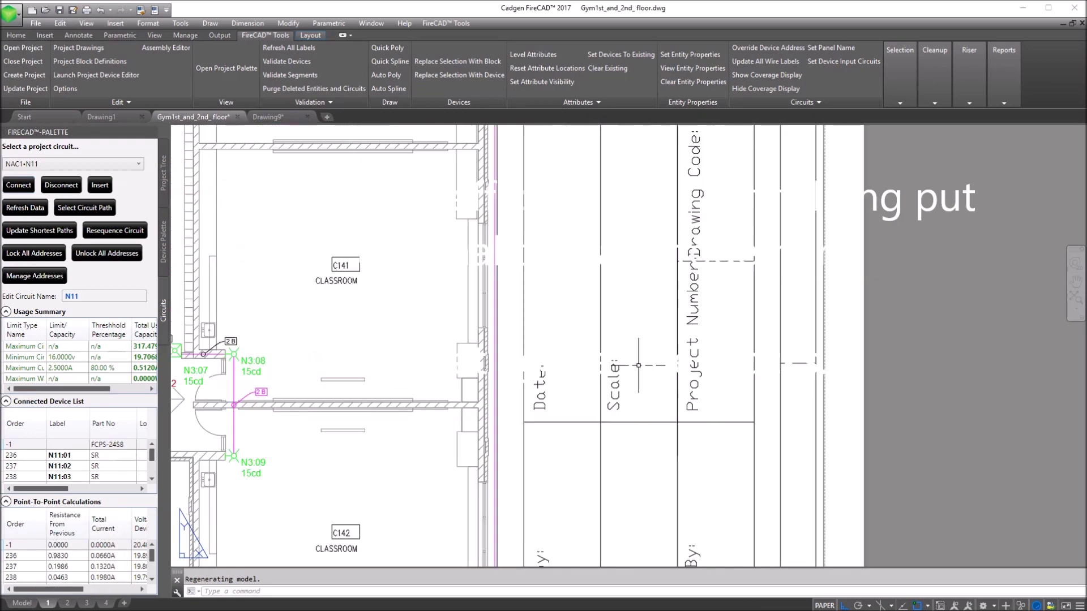
mouse_move(643, 413)
middle_mouse_down()
mouse_move(600, 172)
mouse_move(541, 34)
middle_mouse_up()
middle_click_drag(544, 464, 515, 91)
middle_click_drag(445, 515, 810, 453)
scroll(445, 255, "down", 8)
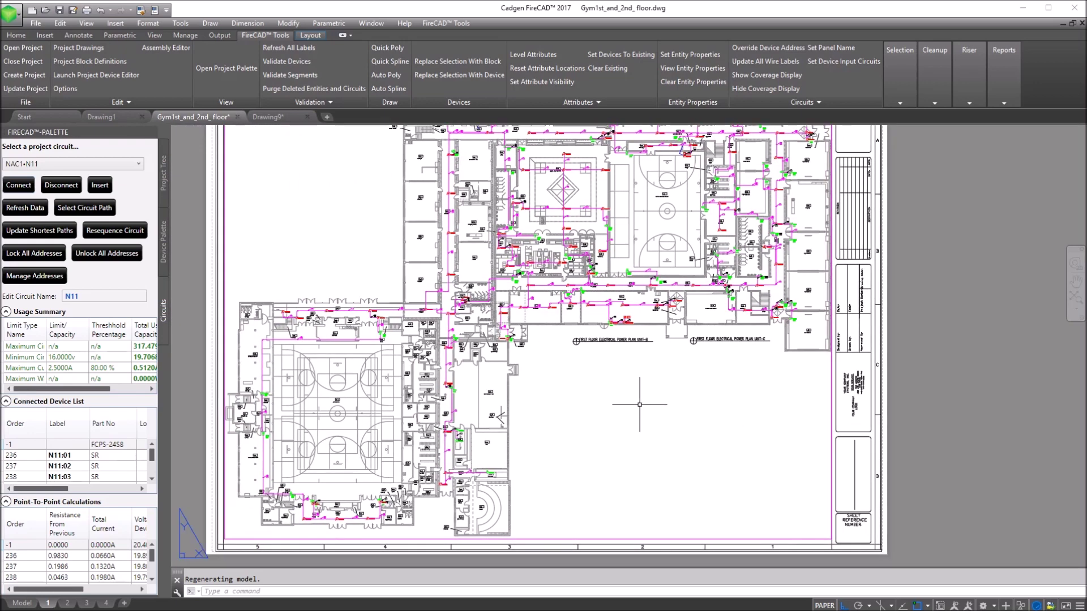
middle_click_drag(639, 404, 613, 416)
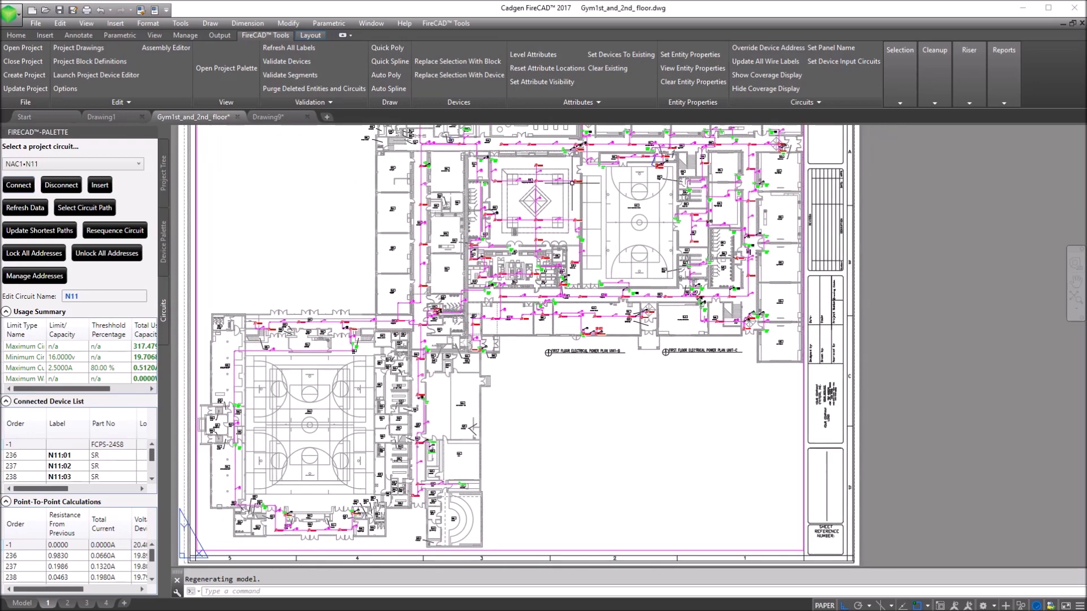
left_click(573, 100)
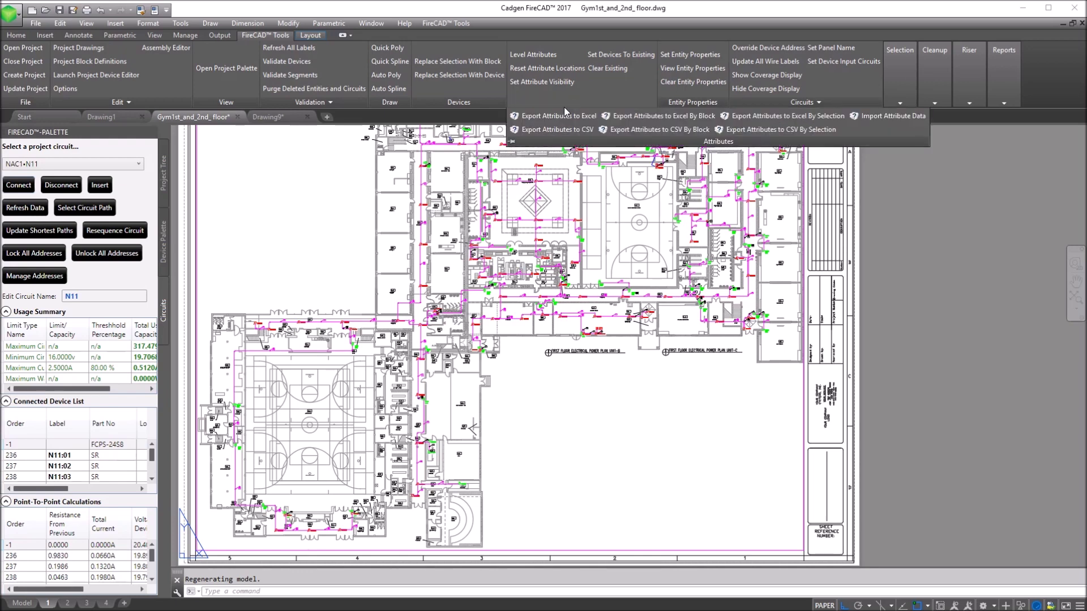
Export the title block's attributes to GENERIC_E_SIDE_AttributeData.xlsx, replacing the existing file
left_click(654, 118)
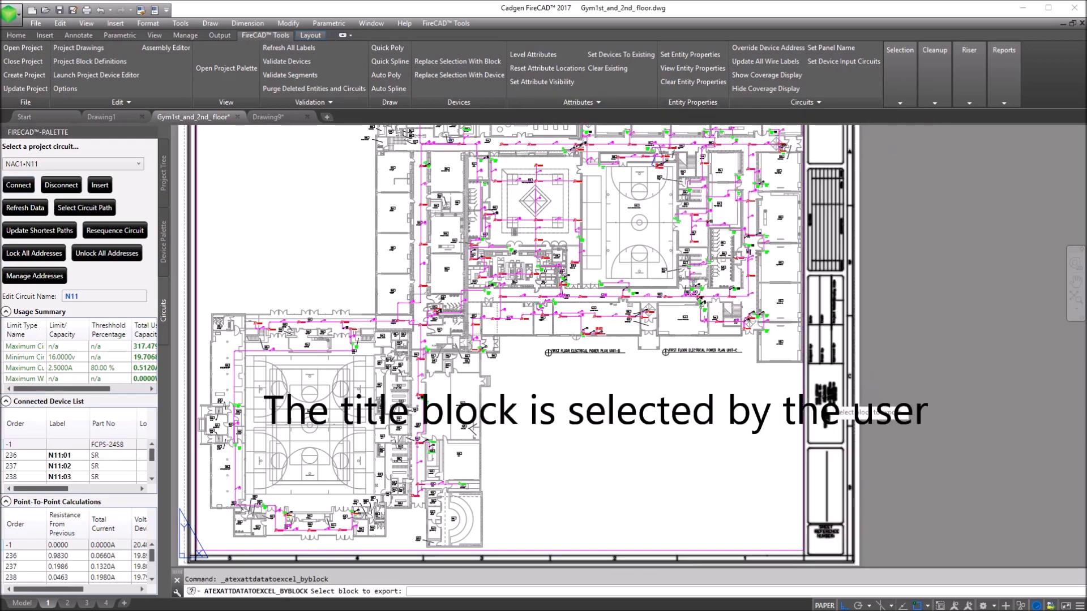
left_click(836, 405)
key("Return")
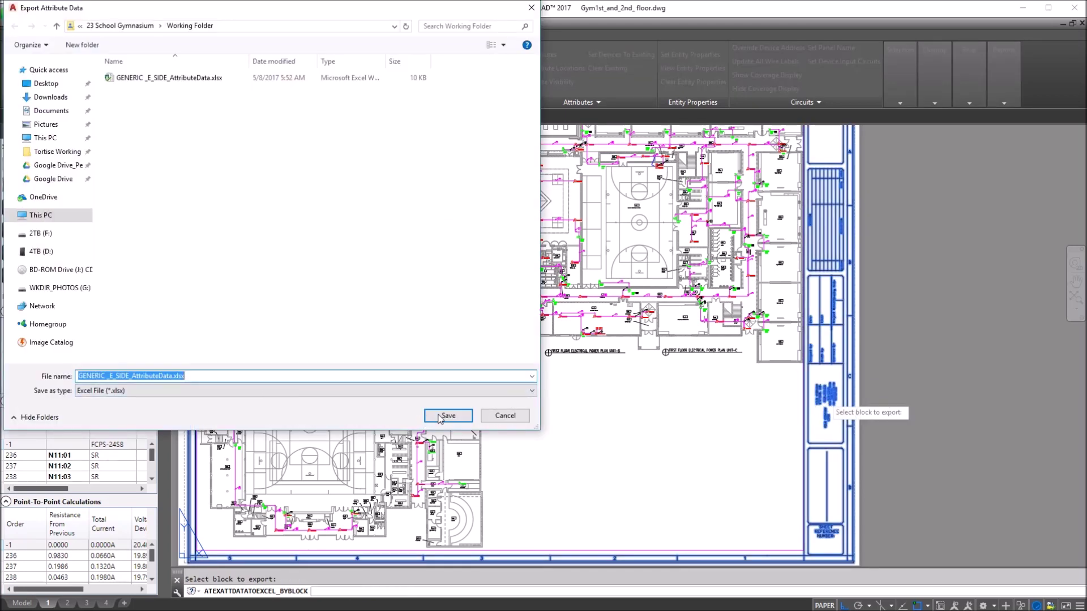
left_click(443, 418)
left_click(569, 337)
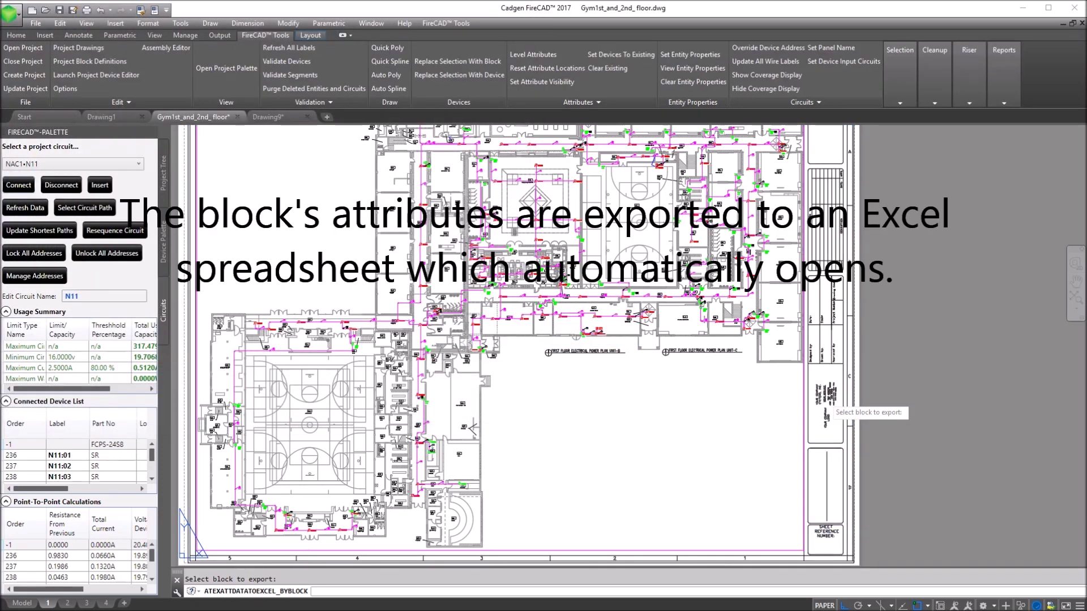
left_click(826, 403)
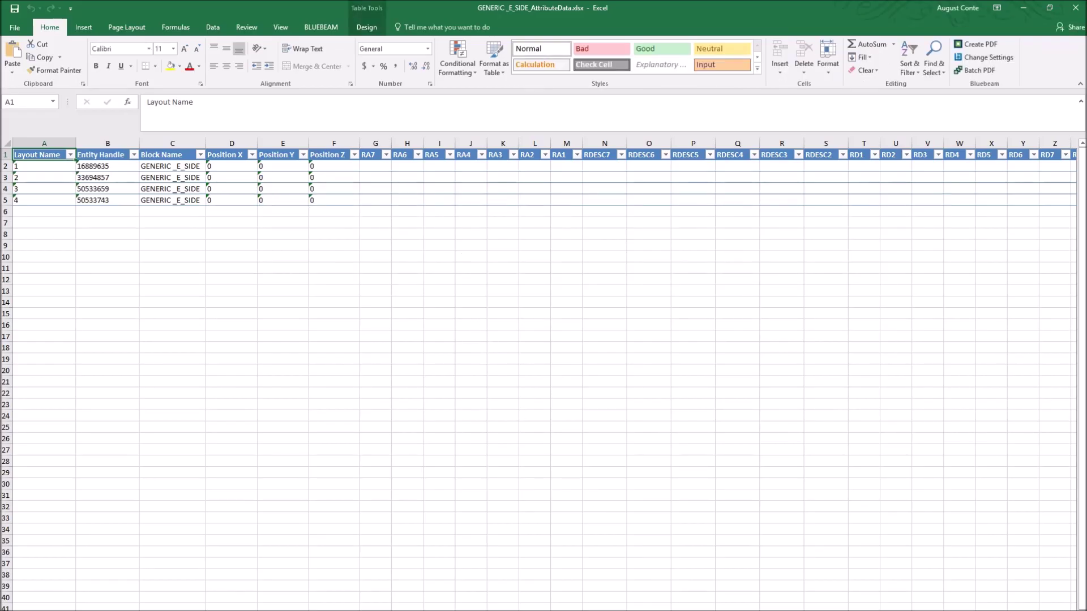
Enter project number 786-432 in the first PROJNBR cell and copy it to the other three rows
scroll(547, 374, "right", 8)
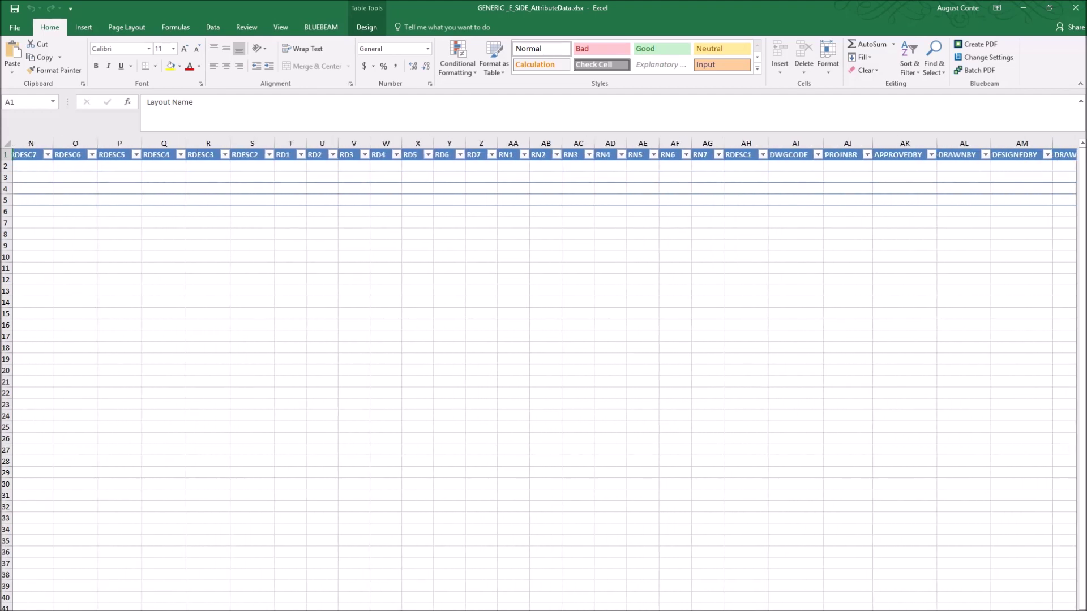
scroll(542, 374, "right", 6)
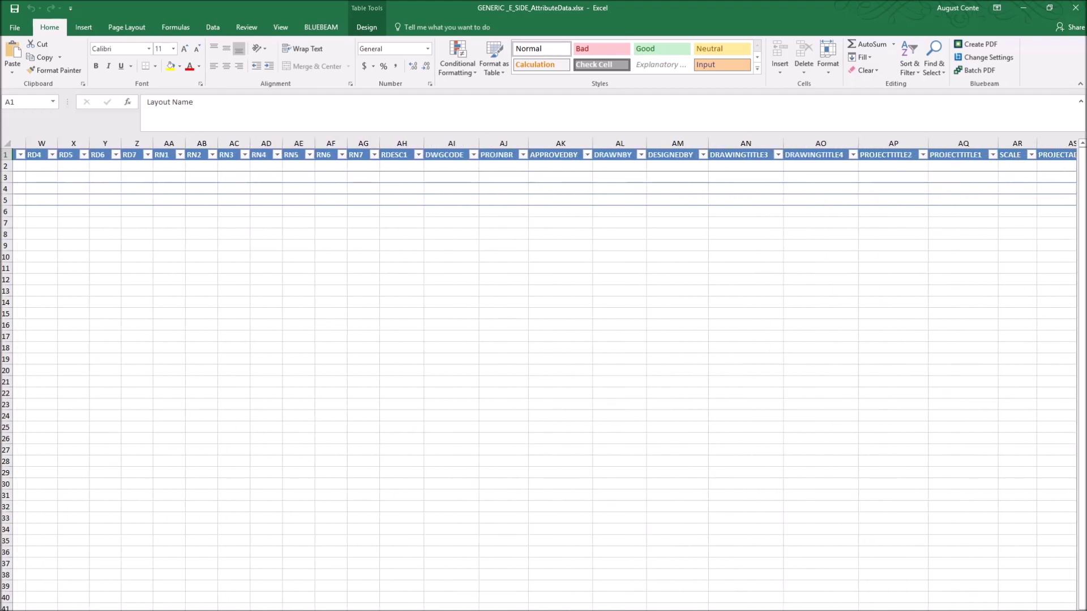
scroll(832, 596, "right", 1)
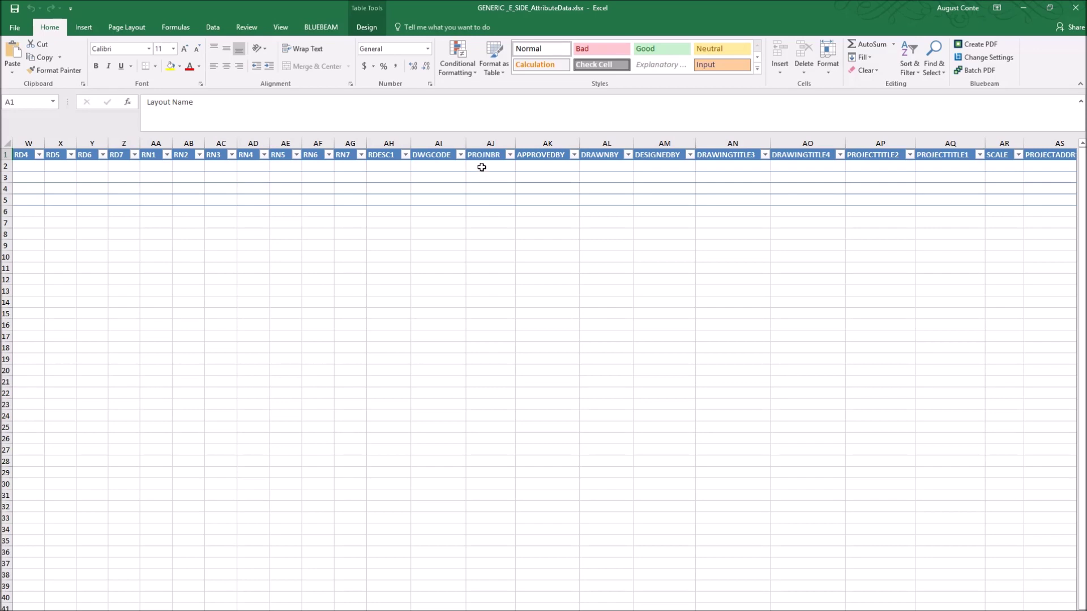
left_click(481, 167)
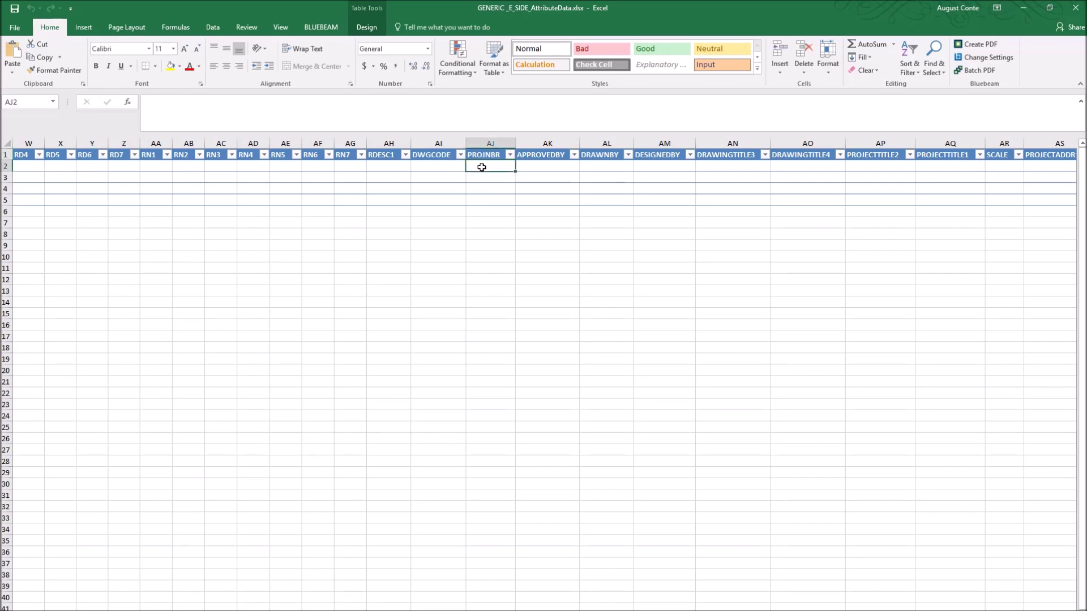
type("786-432")
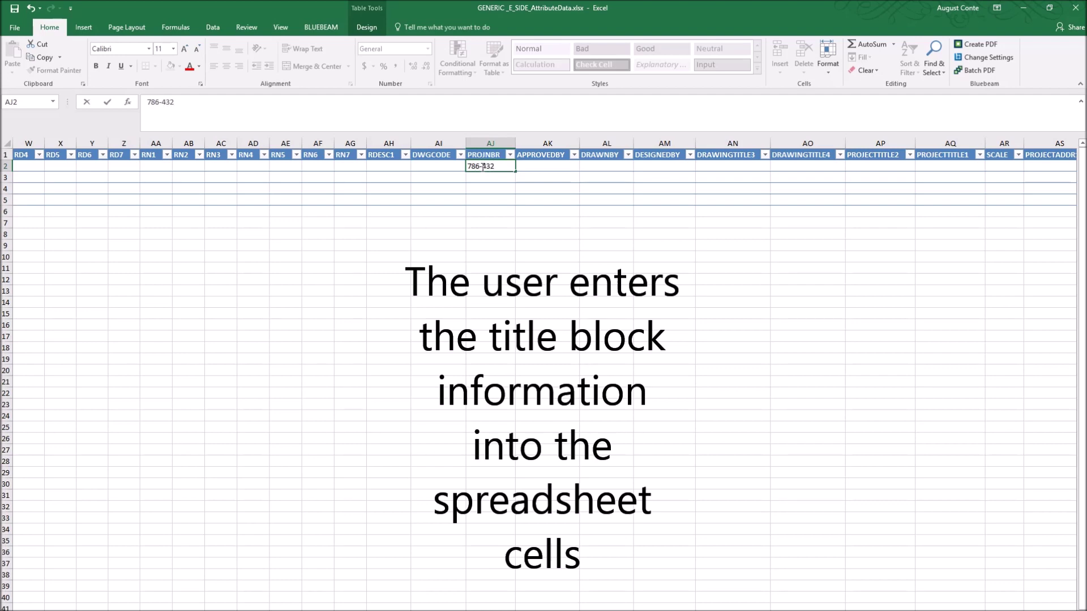
left_click(493, 198)
left_click(491, 166)
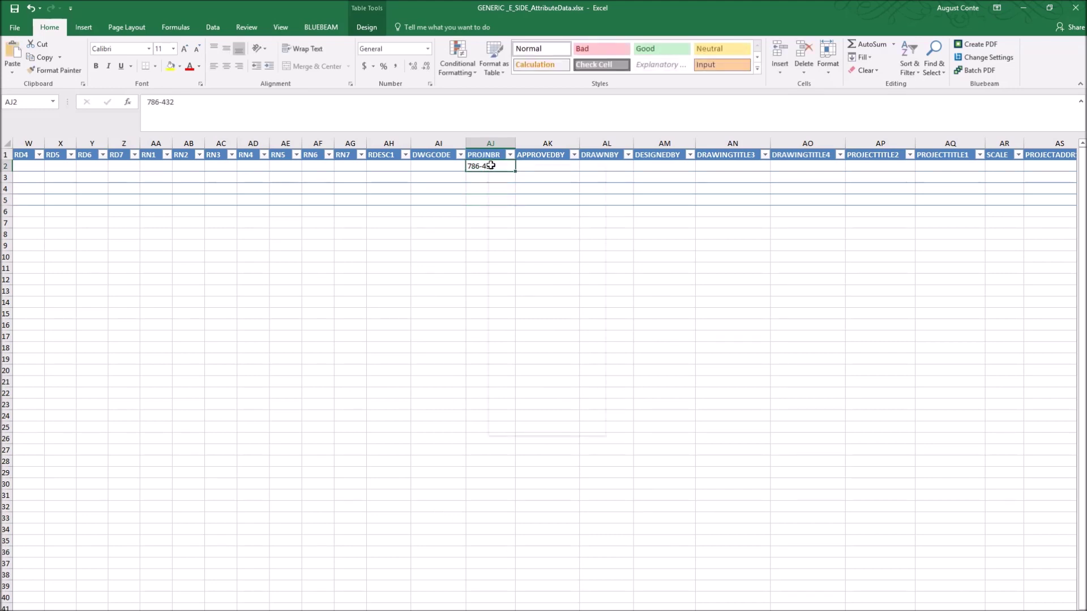
left_click(515, 183)
left_click_drag(493, 177, 494, 198)
key("ctrl+v")
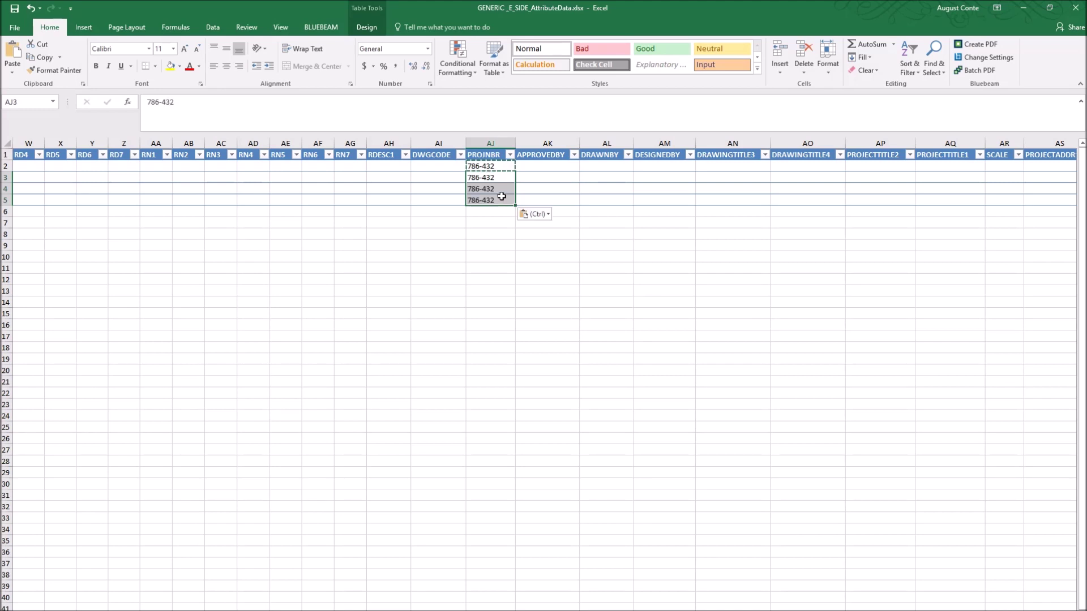
Enter approver initials ANC in APPROVEDBY and copy them down to rows 3 to 5
left_click(552, 167)
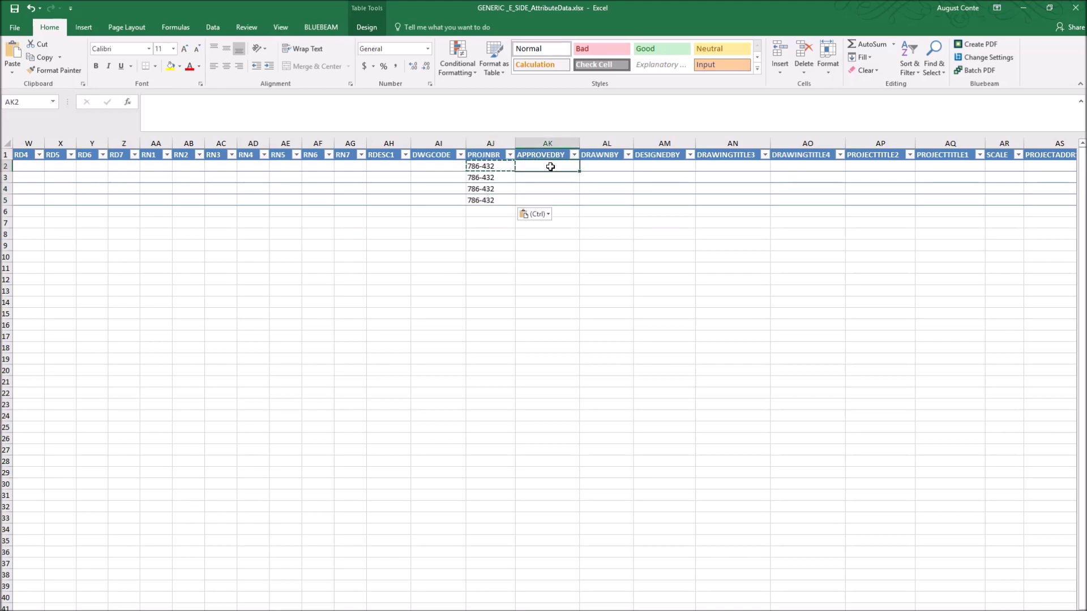
type("anc")
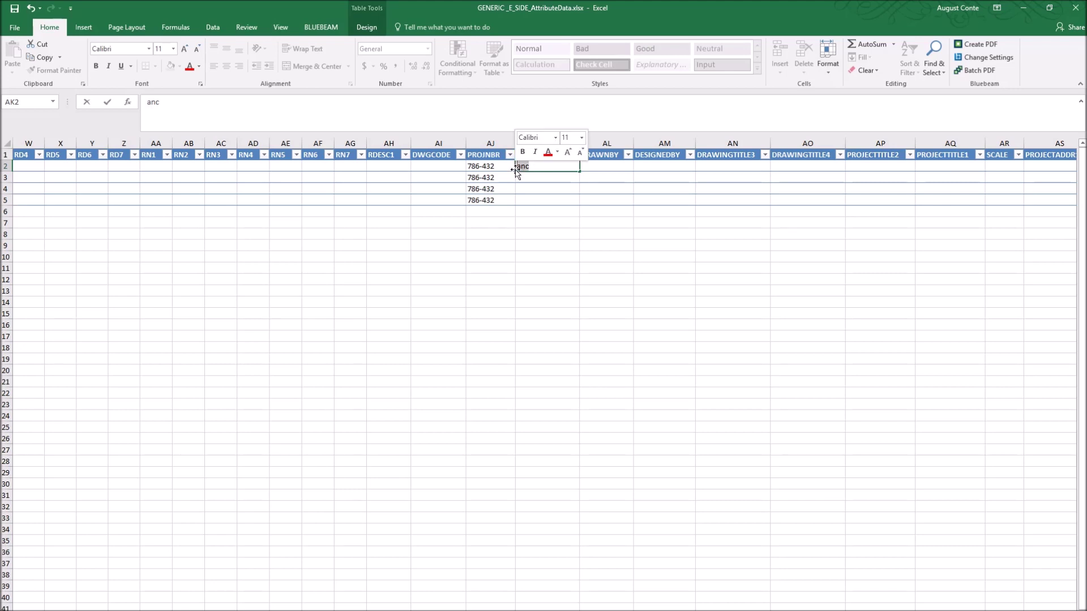
type("NC")
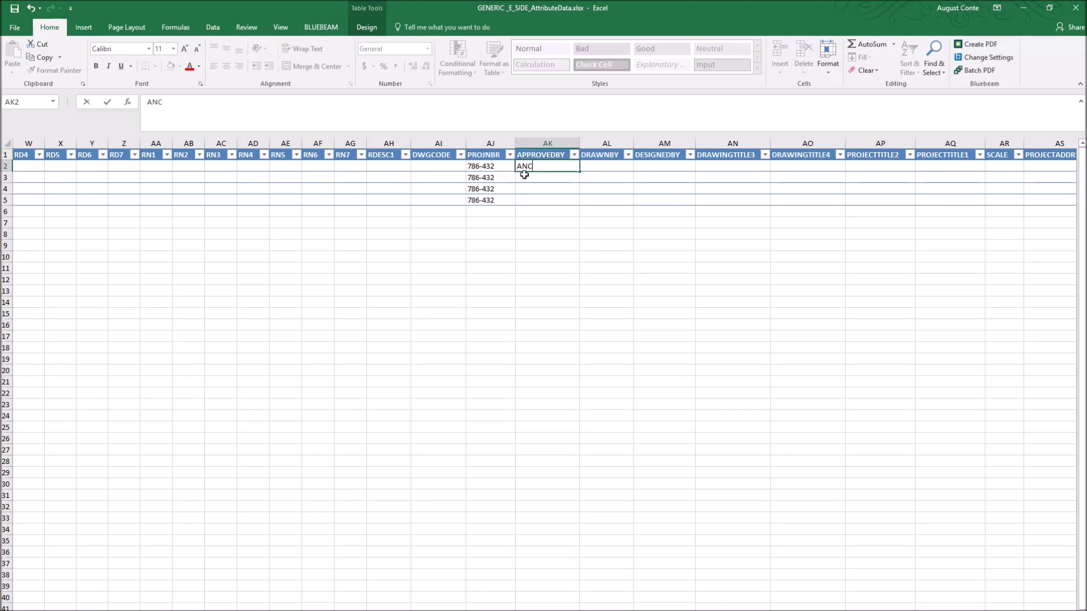
key("Return")
left_click(531, 167)
right_click(532, 168)
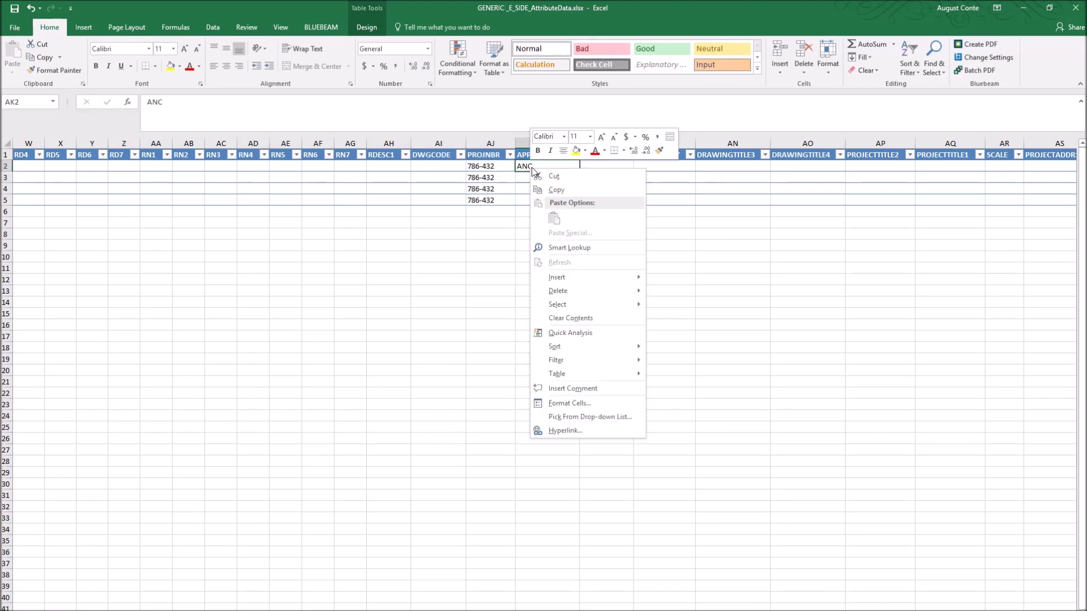
left_click(556, 190)
left_click_drag(548, 177, 546, 201)
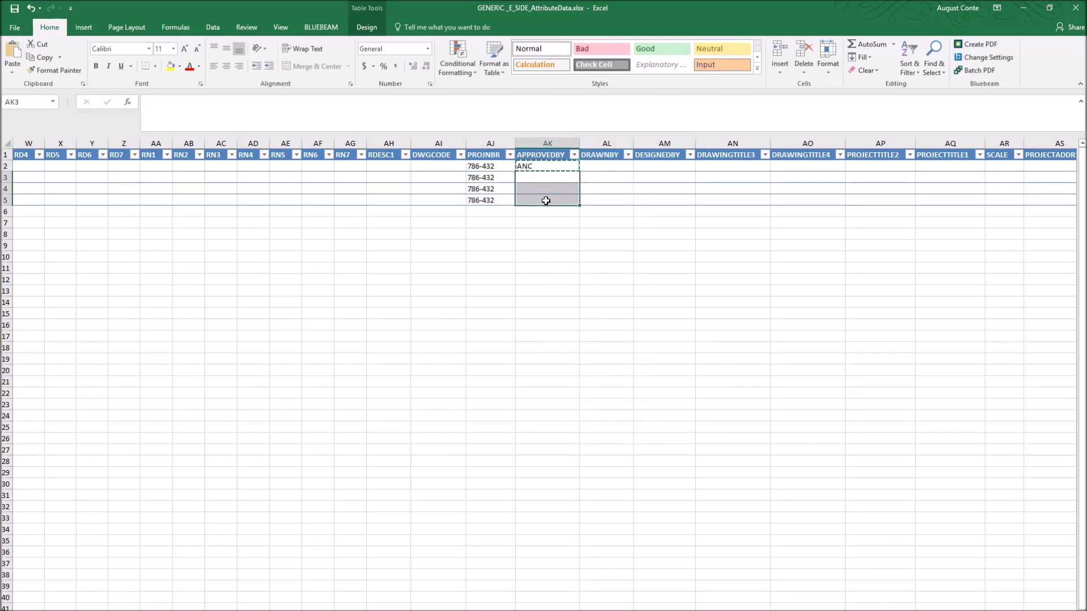
key("ctrl+v")
Enter the drawing title RISER DIAGRAM, then close the workbook, saving changes
left_click(602, 166)
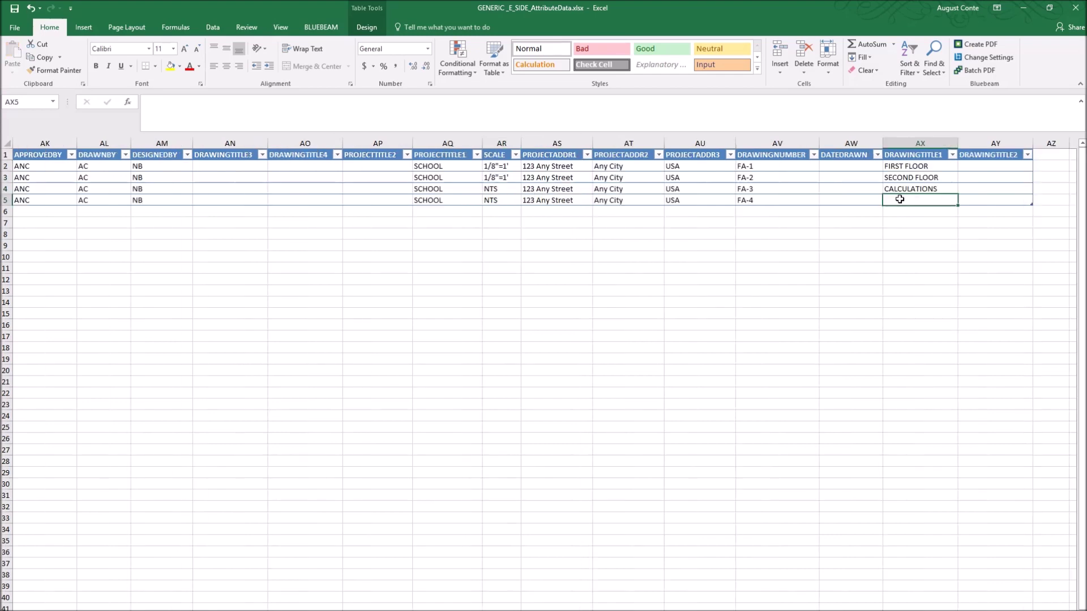
type("RIS")
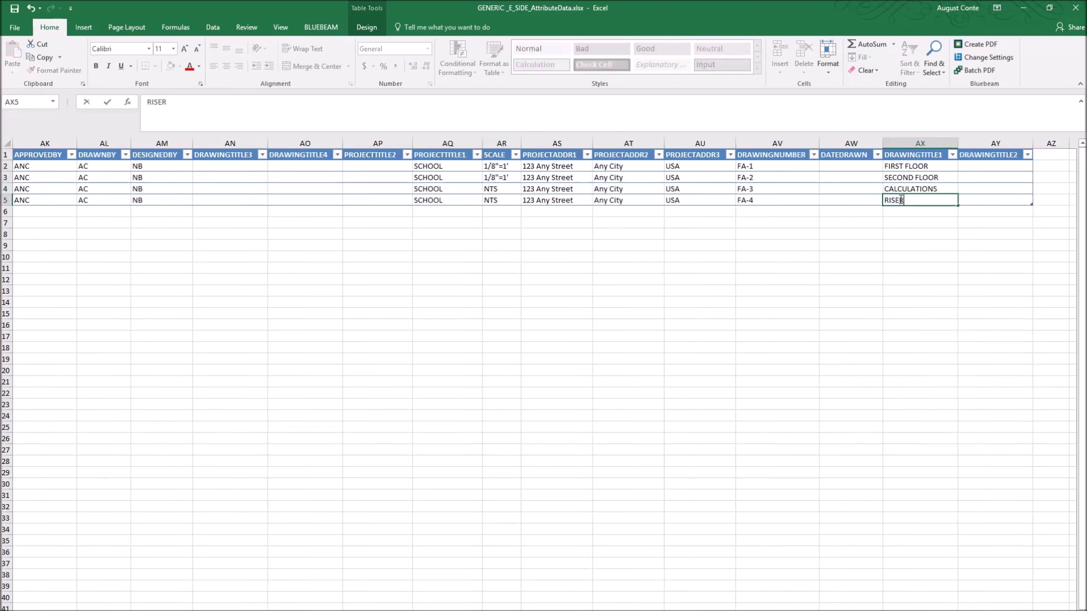
type("ER DIAGRAM")
left_click(924, 233)
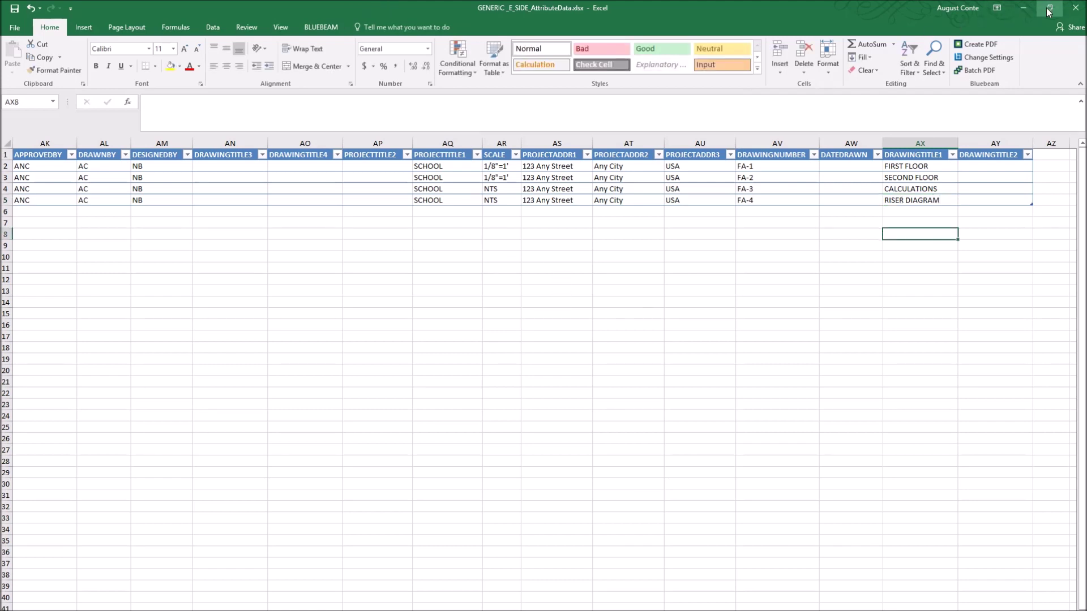
left_click(1075, 9)
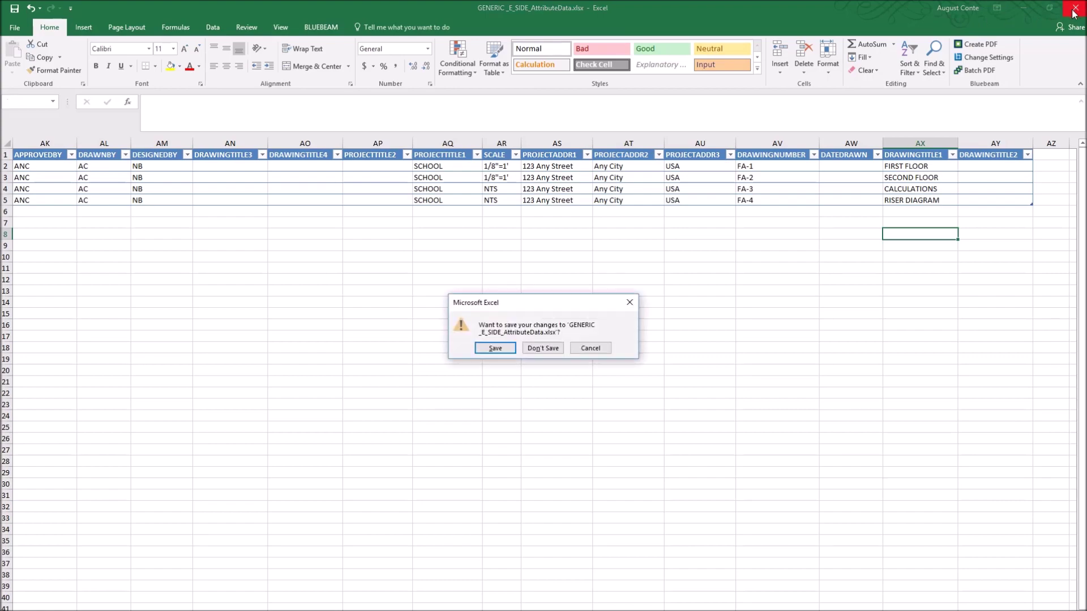
left_click(482, 348)
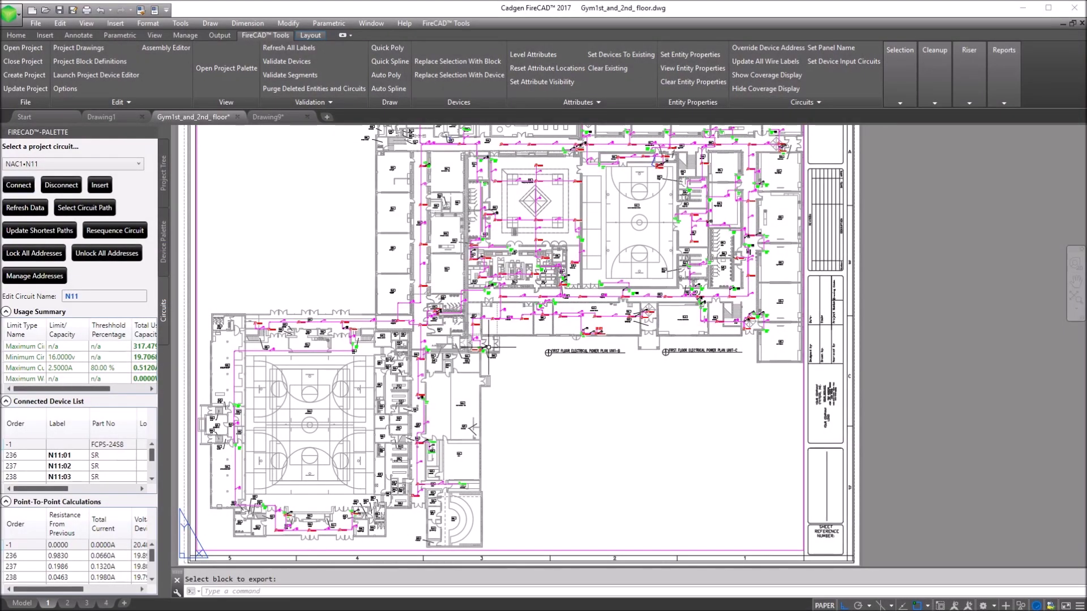
Import attribute data from GENERIC_E_SIDE_AttributeData.xlsx into the drawing
left_click(628, 102)
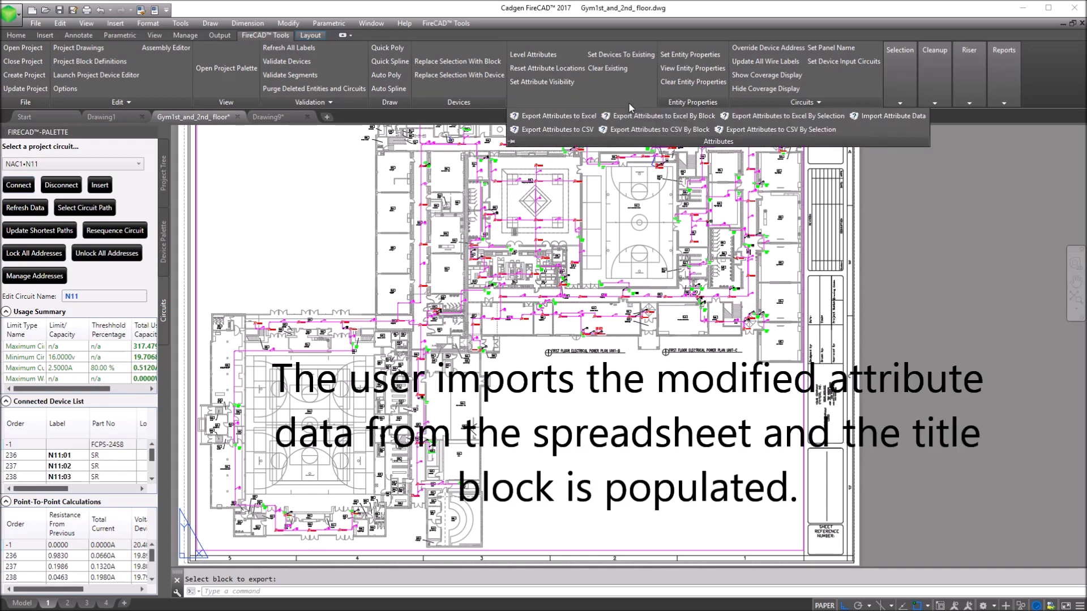
left_click(865, 118)
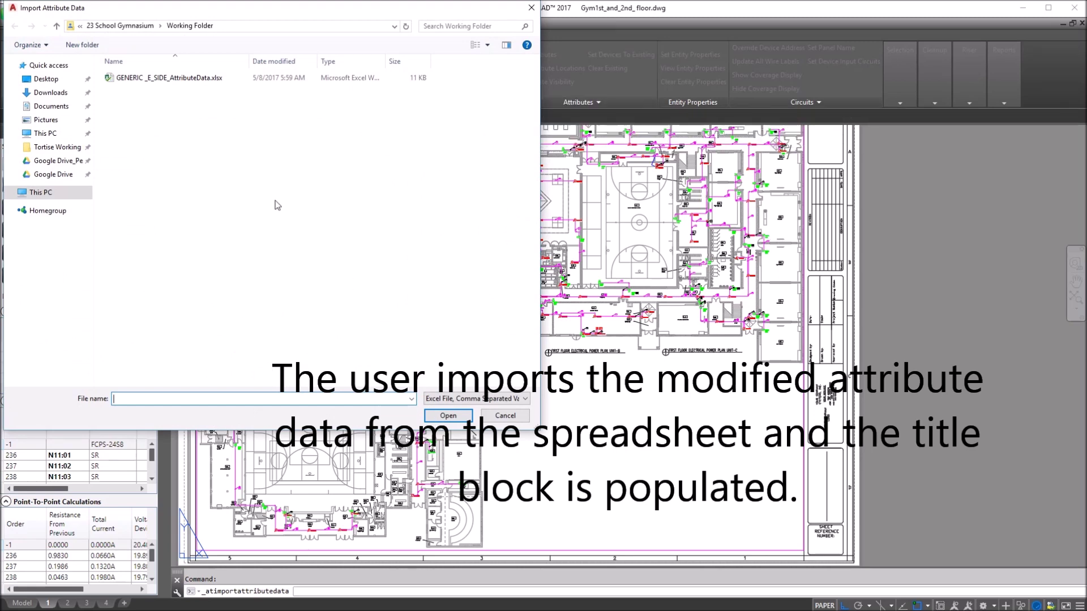
left_click(199, 79)
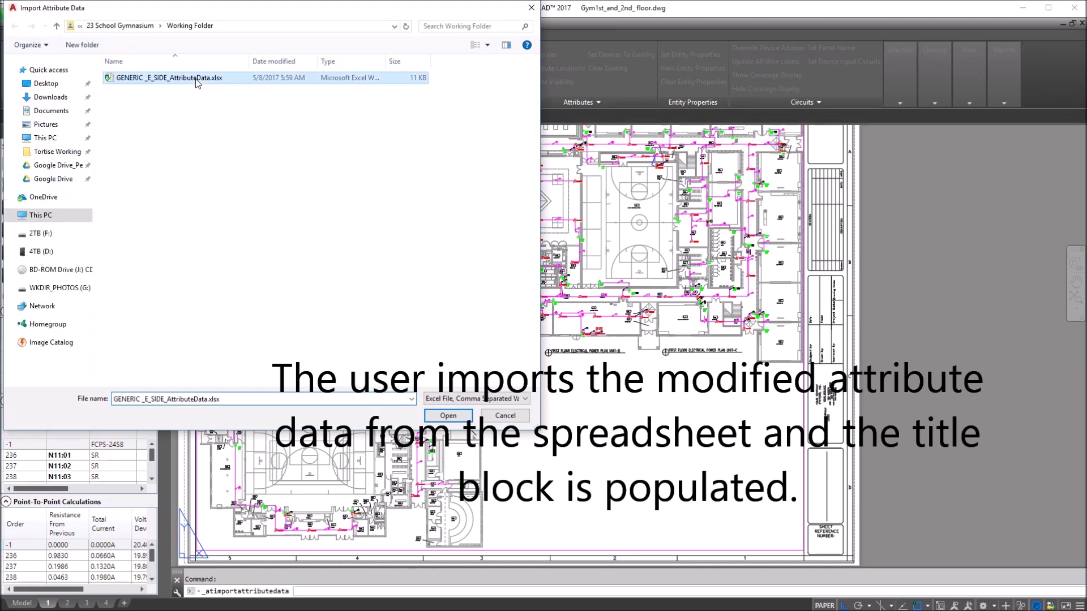
left_click(447, 416)
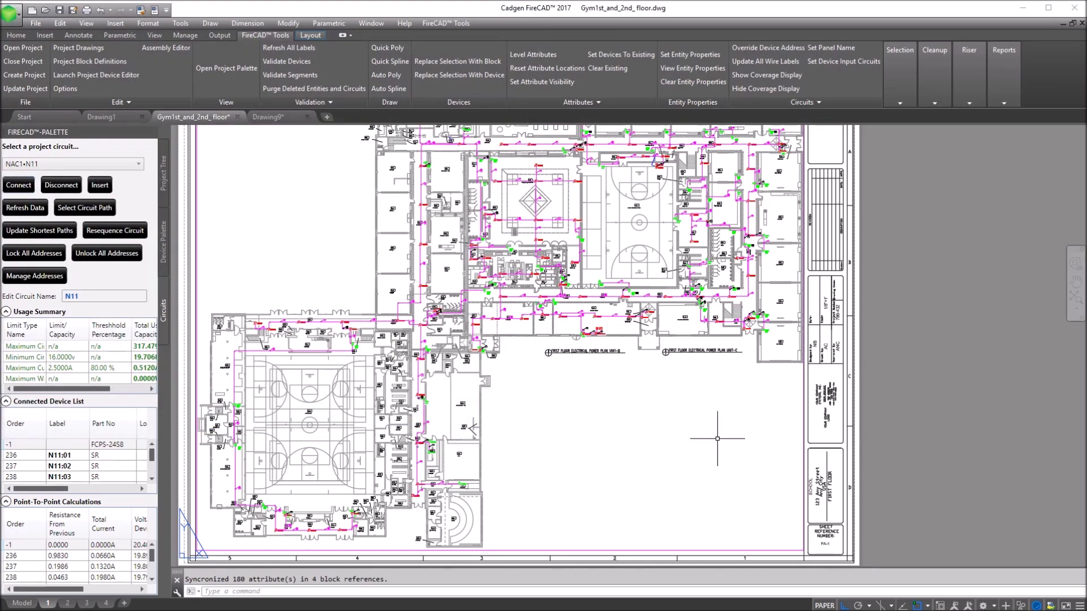
Pan across the title block to check the imported sheet reference, approvals, scale and project number
scroll(825, 484, "up", 6)
mouse_move(825, 484)
middle_mouse_down()
mouse_move(726, 435)
mouse_move(609, 350)
mouse_move(565, 337)
middle_mouse_up()
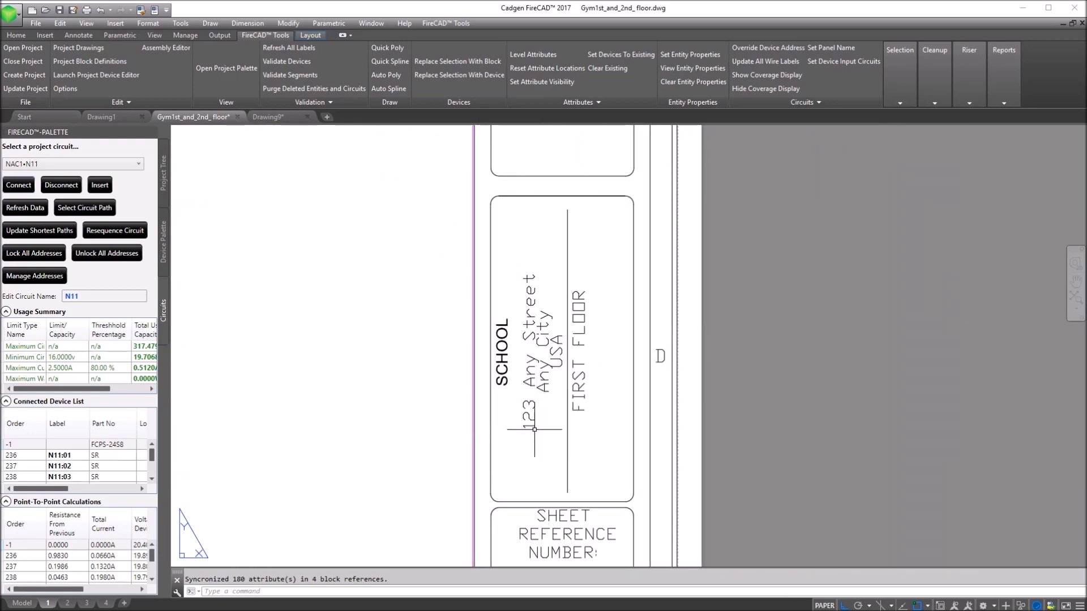
mouse_move(584, 327)
middle_mouse_down()
mouse_move(583, 244)
mouse_move(570, 445)
middle_mouse_up()
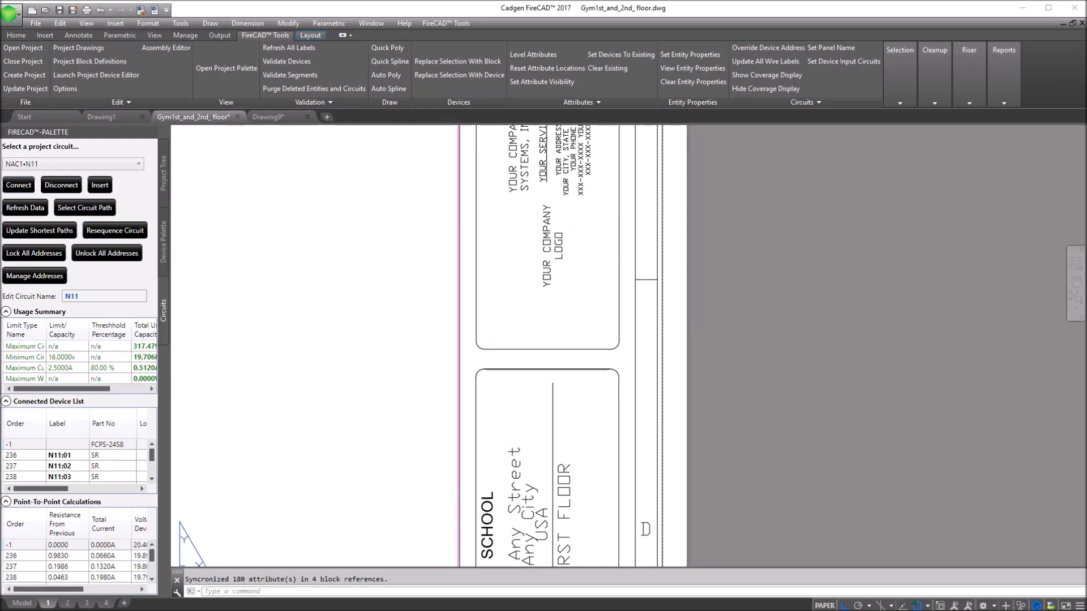
middle_click_drag(569, 170, 569, 407)
middle_click_drag(569, 260, 569, 450)
mouse_move(568, 266)
middle_mouse_down()
mouse_move(569, 315)
mouse_move(568, 255)
middle_mouse_up()
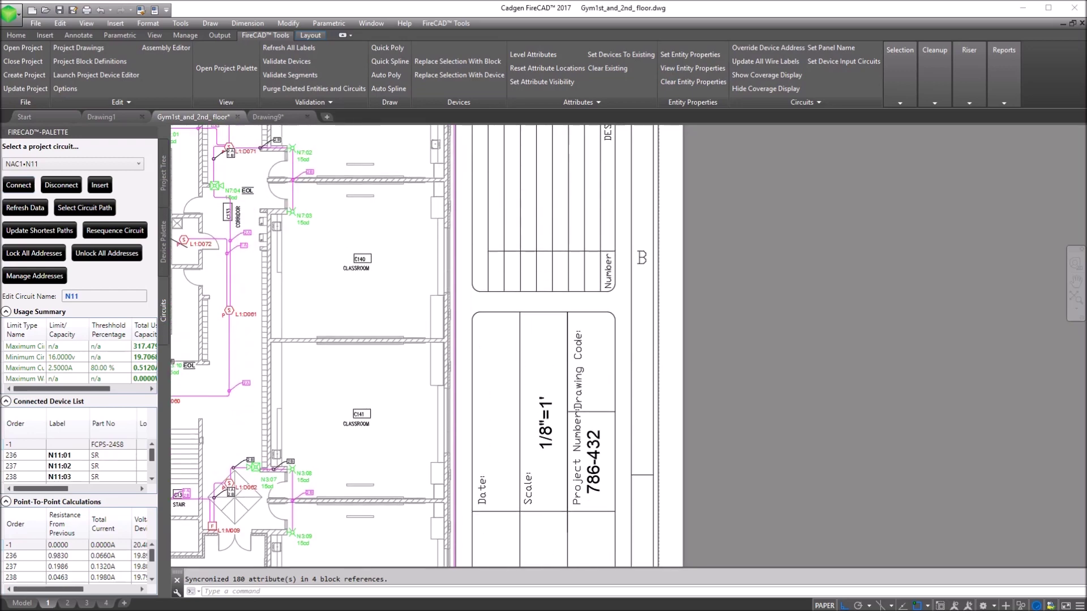
middle_click_drag(568, 169, 571, 339)
middle_click_drag(639, 232, 696, 334)
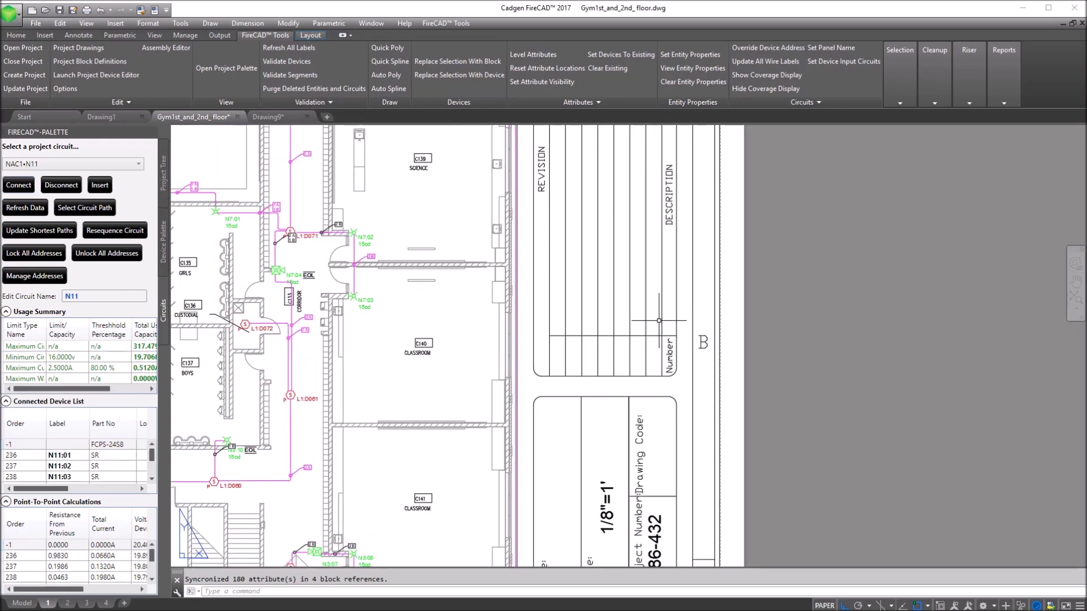
scroll(697, 334, "down", 10)
middle_click_drag(614, 321, 648, 320)
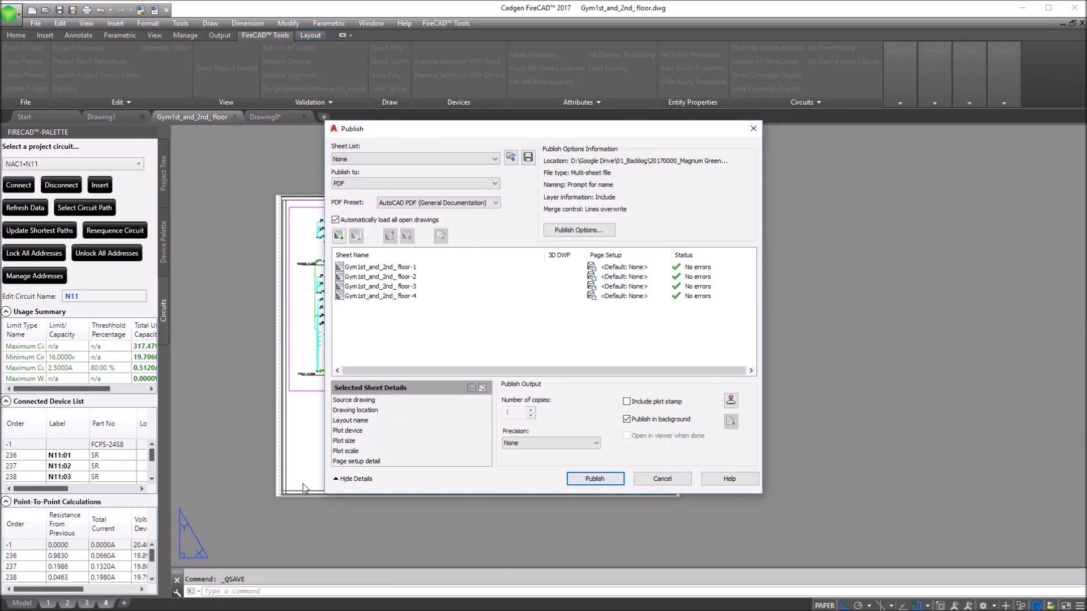
Publish the four layout sheets as one Gym1st_and_2nd_floor PDF and open it for viewing
left_click(581, 231)
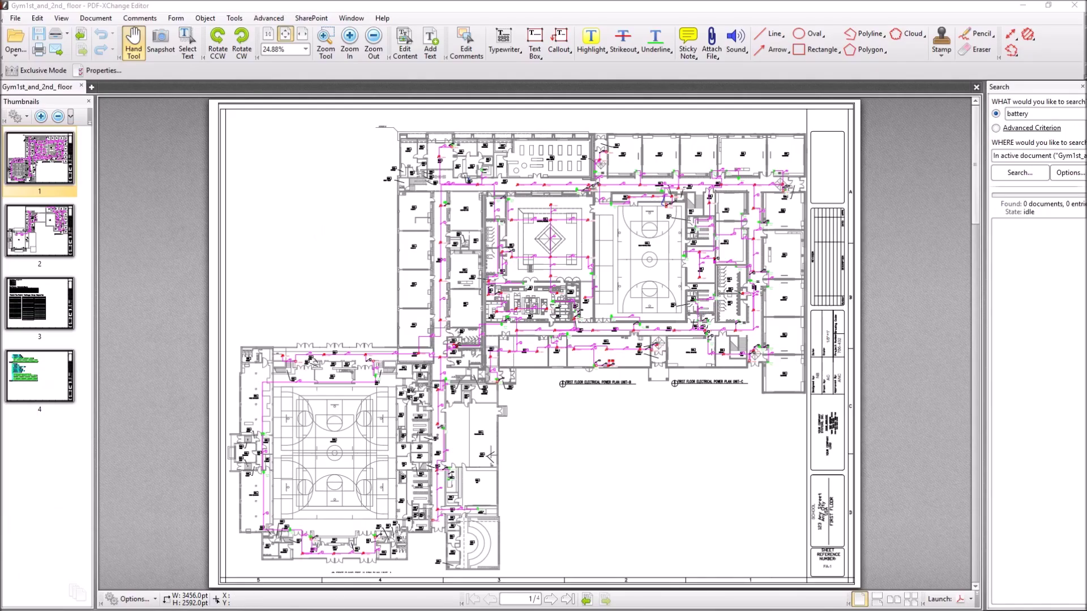
Page through the PDF to page 4 of 4, the first- and second-floor riser diagram
left_click(550, 600)
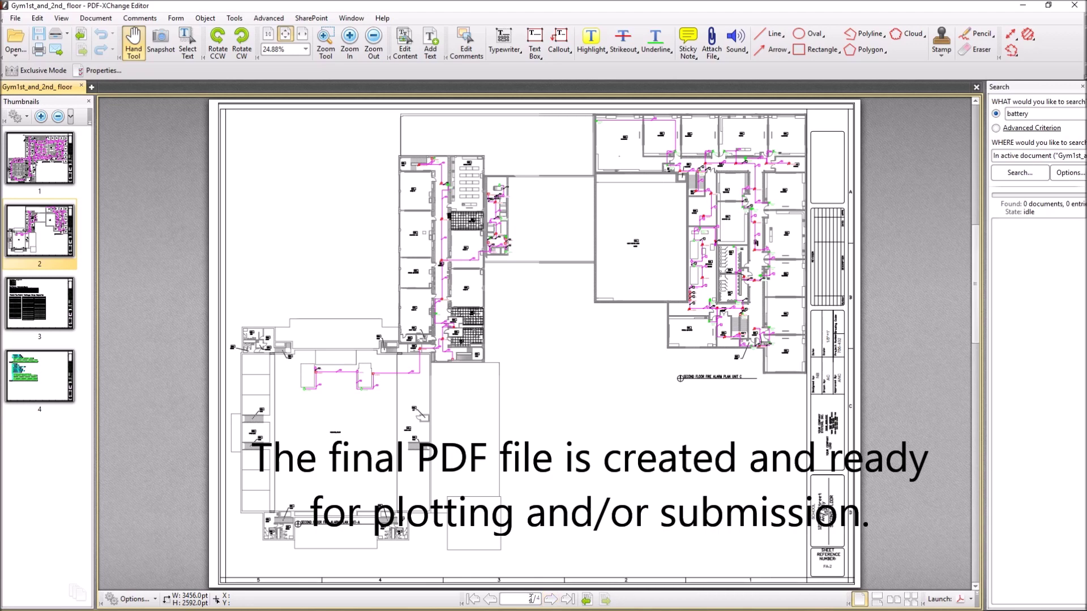
left_click(552, 600)
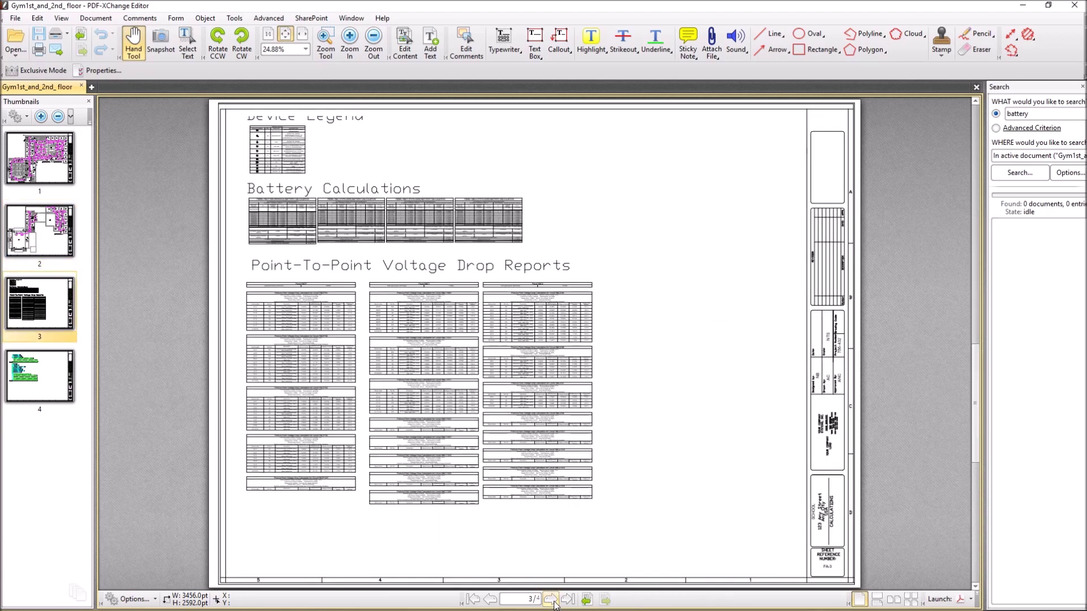
left_click(551, 600)
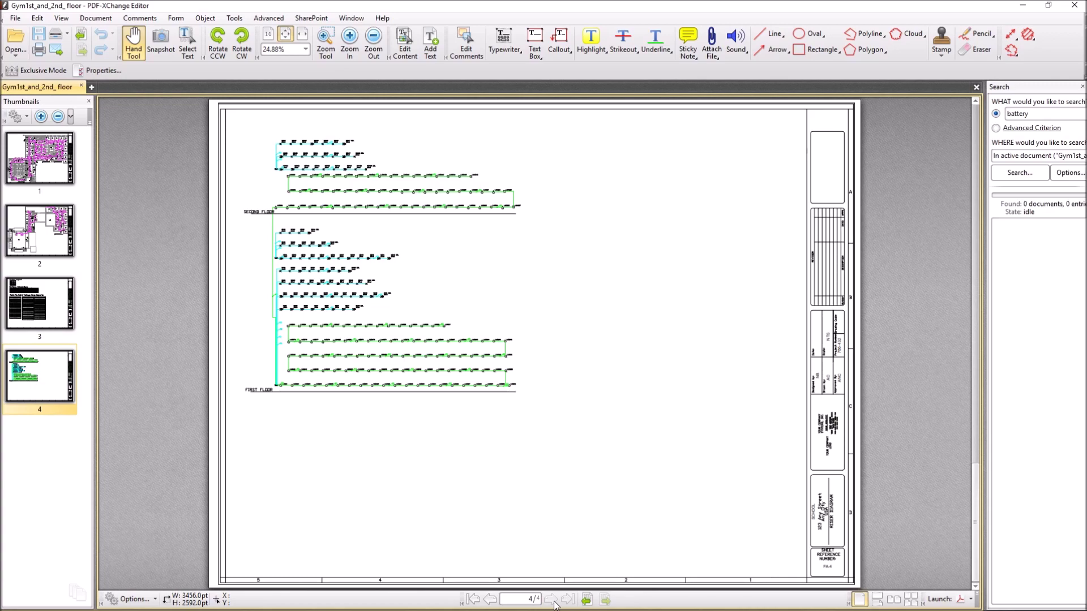